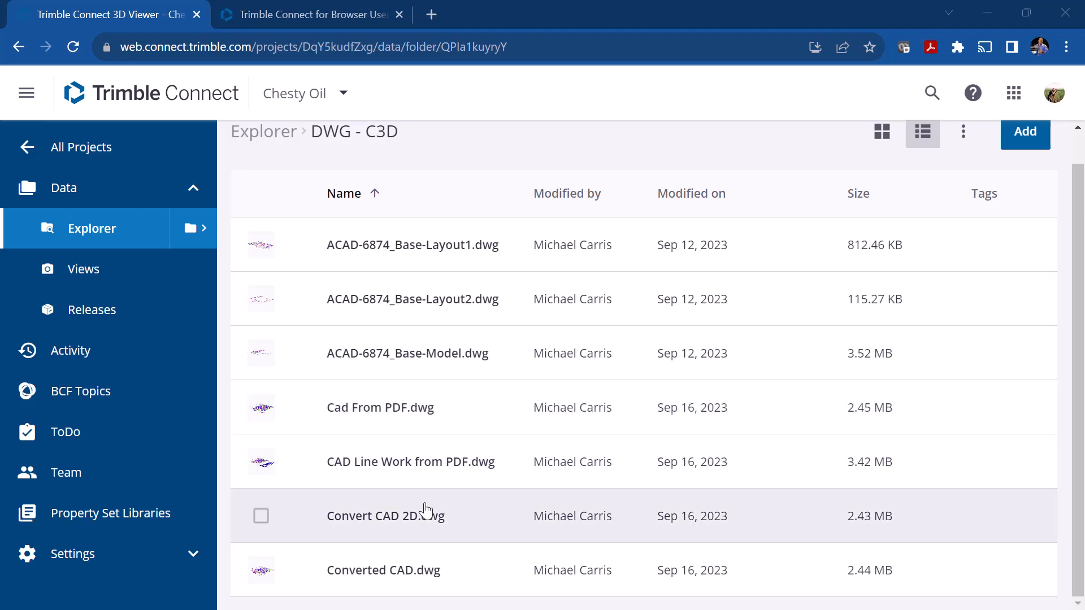
Step: Check which viewers are offered for Converted CAD.dwg and open the file in the 2D viewer
{"action": "left_click", "coordinate": [261, 571]}
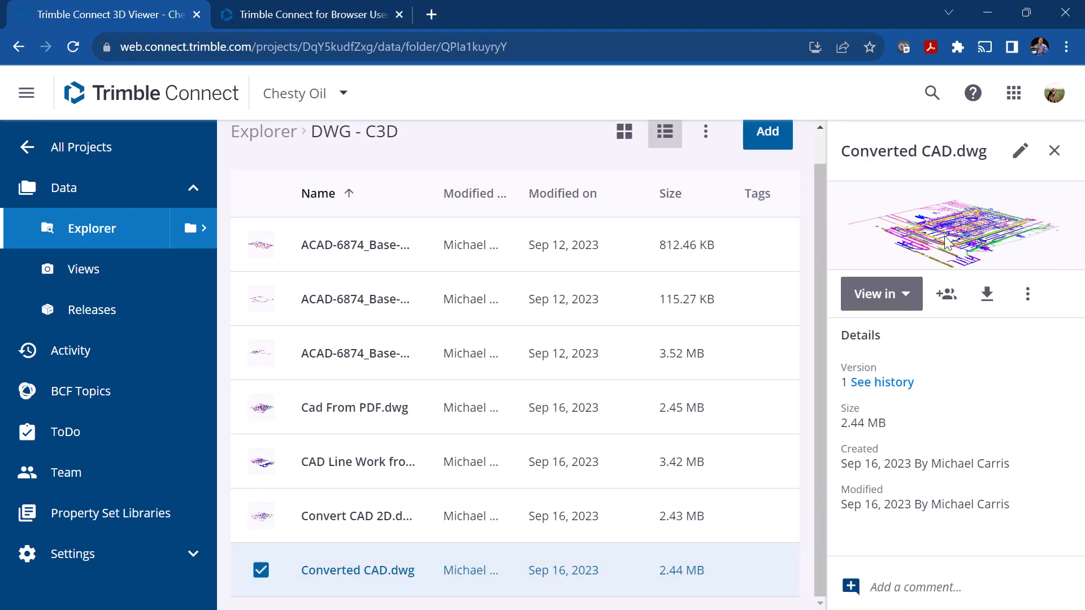
{"action": "left_click", "coordinate": [880, 294]}
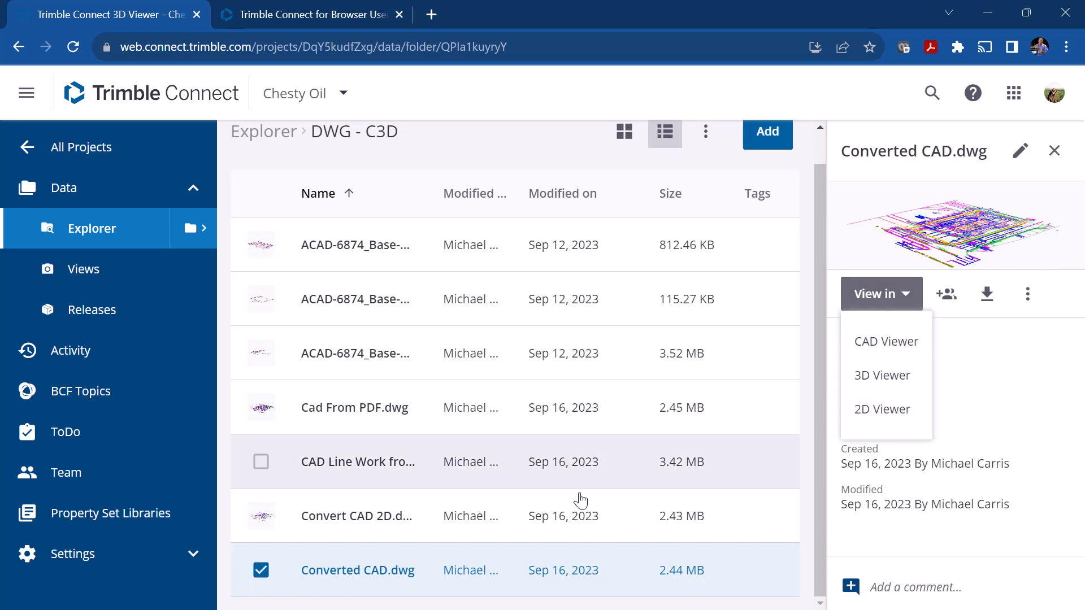
{"action": "left_click", "coordinate": [261, 572]}
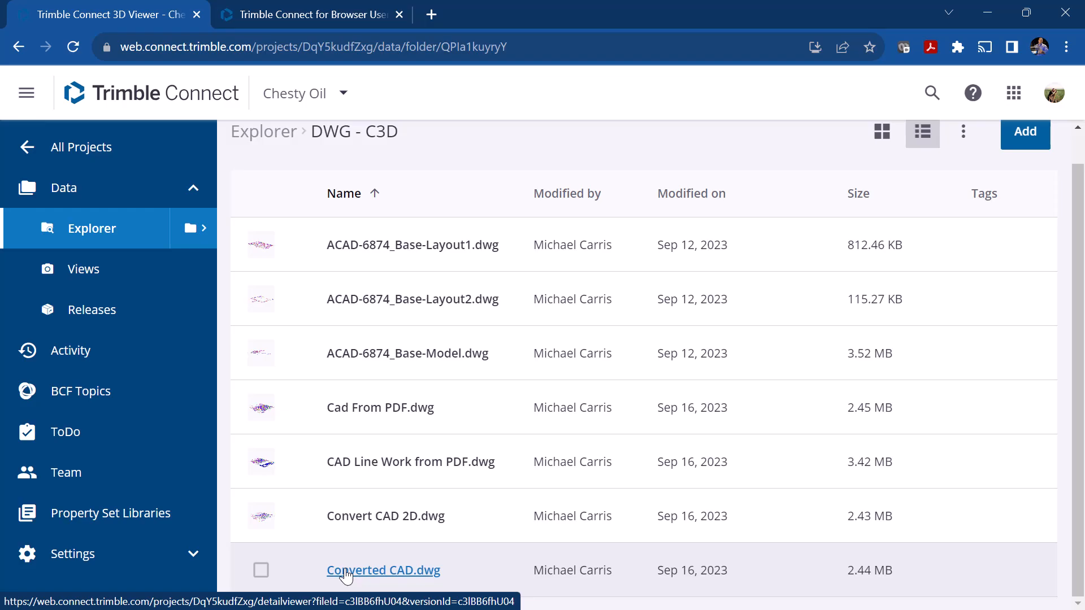
{"action": "left_click", "coordinate": [395, 571]}
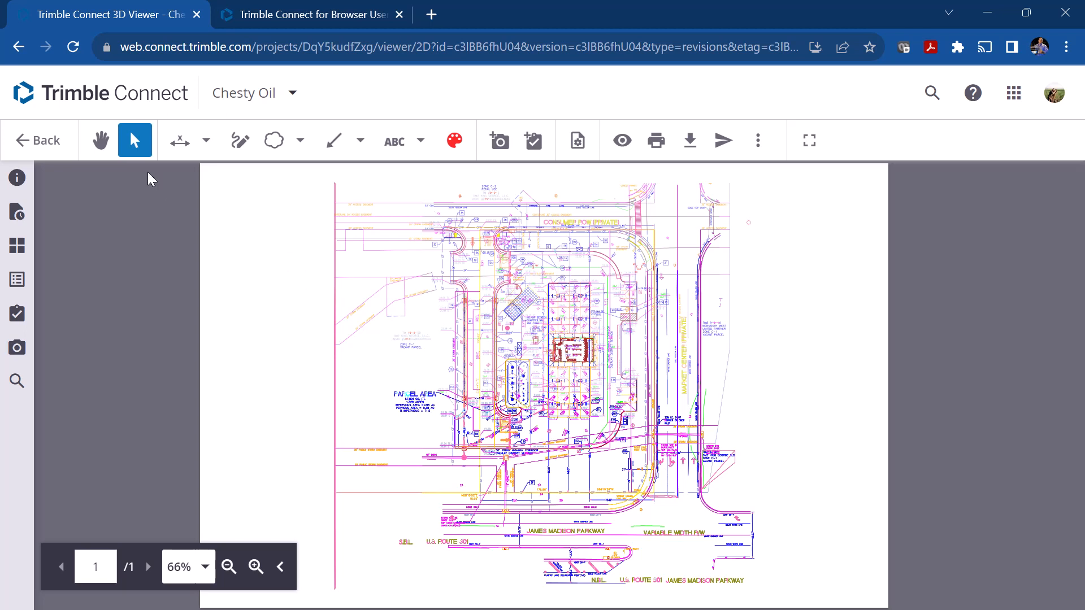
Step: Pan and zoom through the drawing between 81% and 96% to examine the overall site layout
{"action": "left_click", "coordinate": [103, 142]}
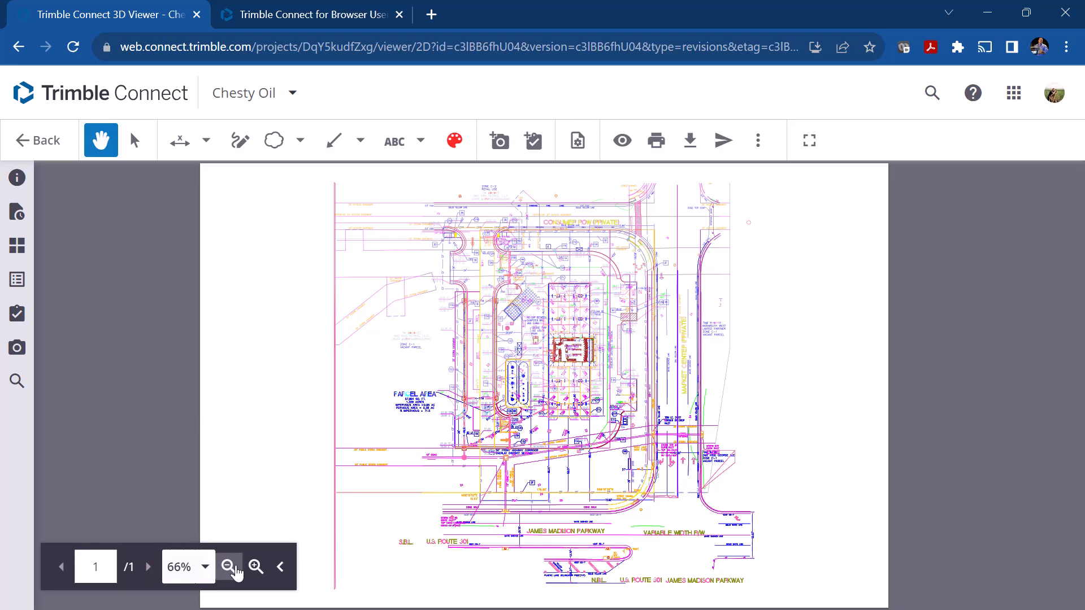
{"action": "left_click", "coordinate": [259, 572]}
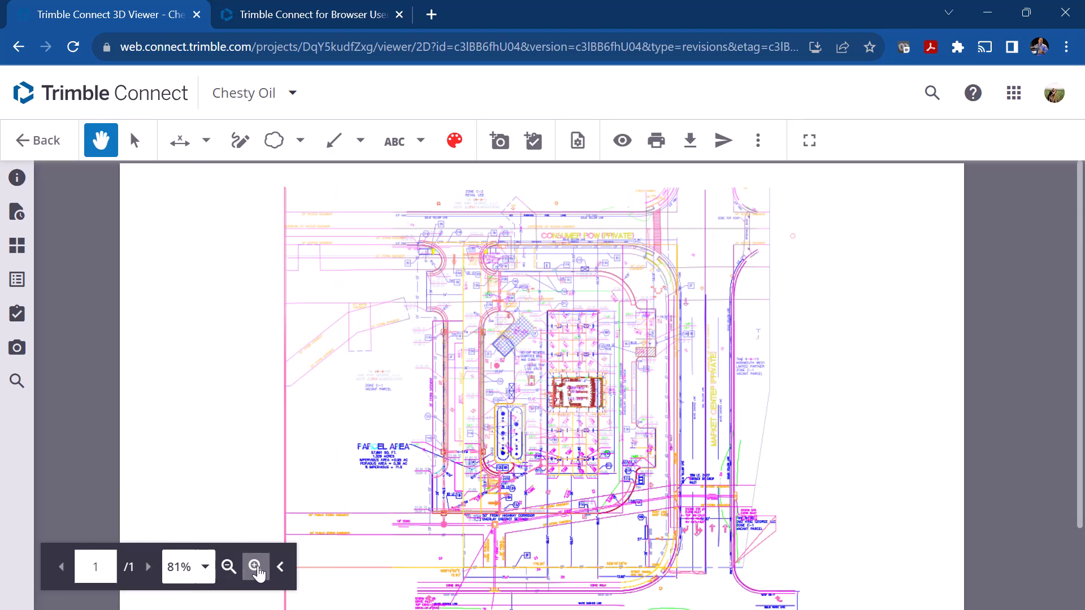
{"action": "left_click", "coordinate": [256, 566]}
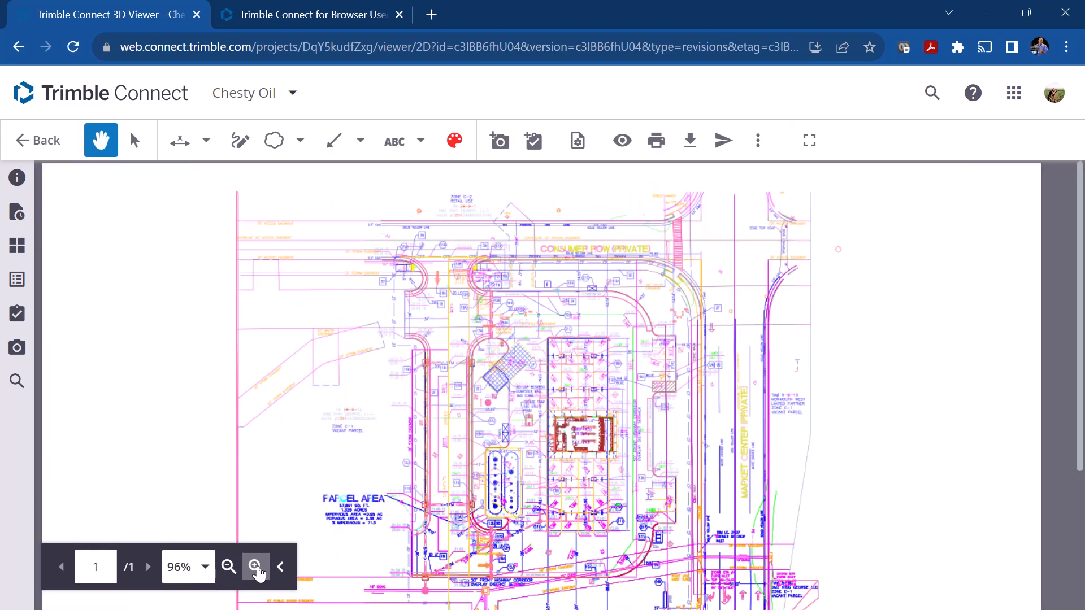
{"action": "left_click", "coordinate": [255, 567]}
{"action": "left_click", "coordinate": [229, 573]}
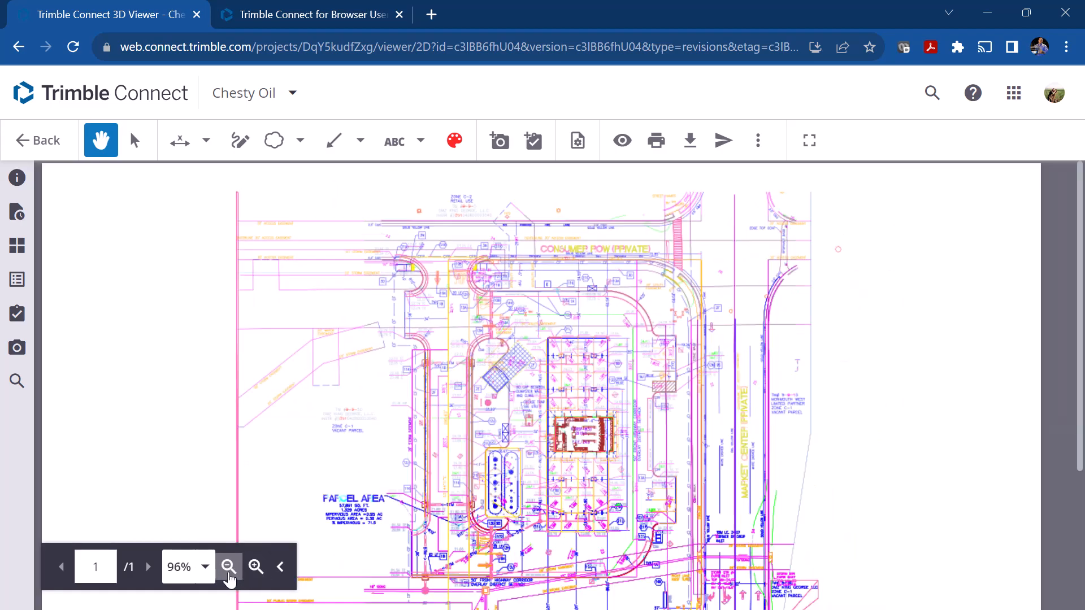
{"action": "left_click", "coordinate": [229, 568]}
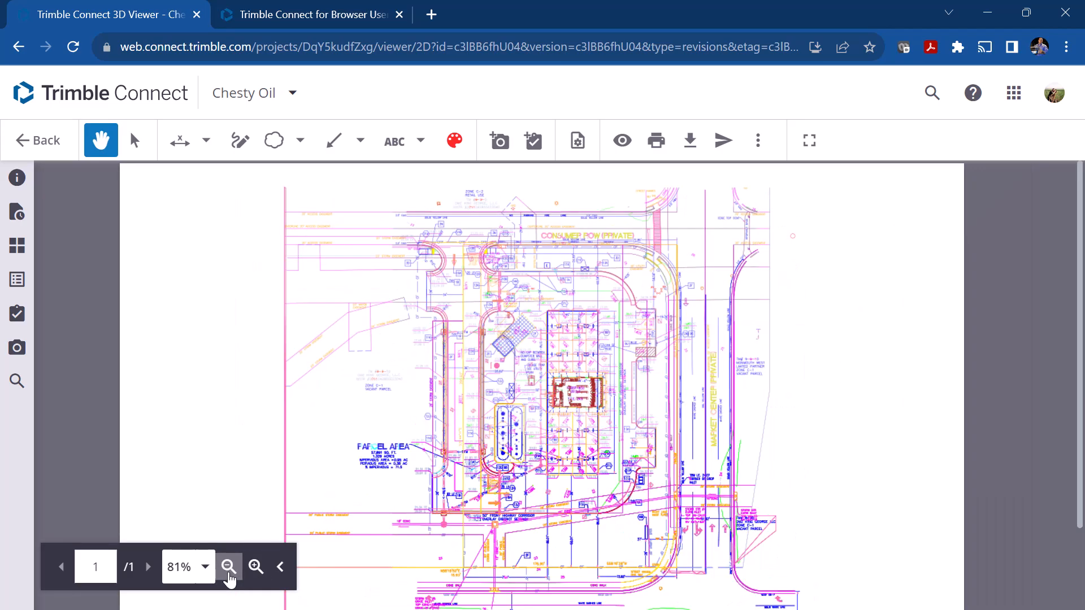
{"action": "left_click_drag", "start_coordinate": [548, 477], "coordinate": [551, 427]}
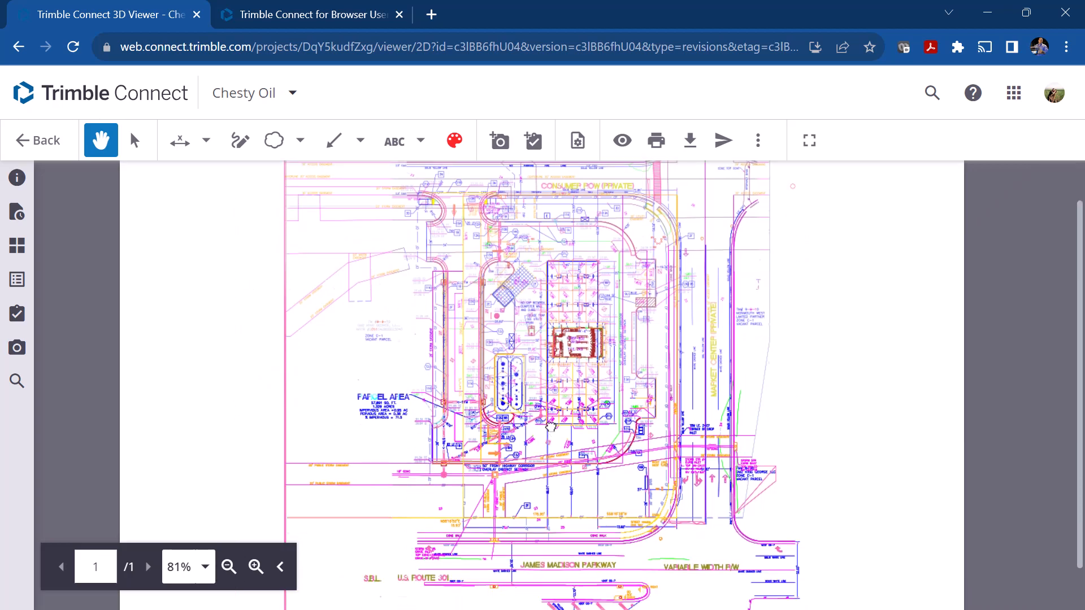
{"action": "scroll", "coordinate": [526, 330], "scroll_direction": "down", "scroll_amount": 1}
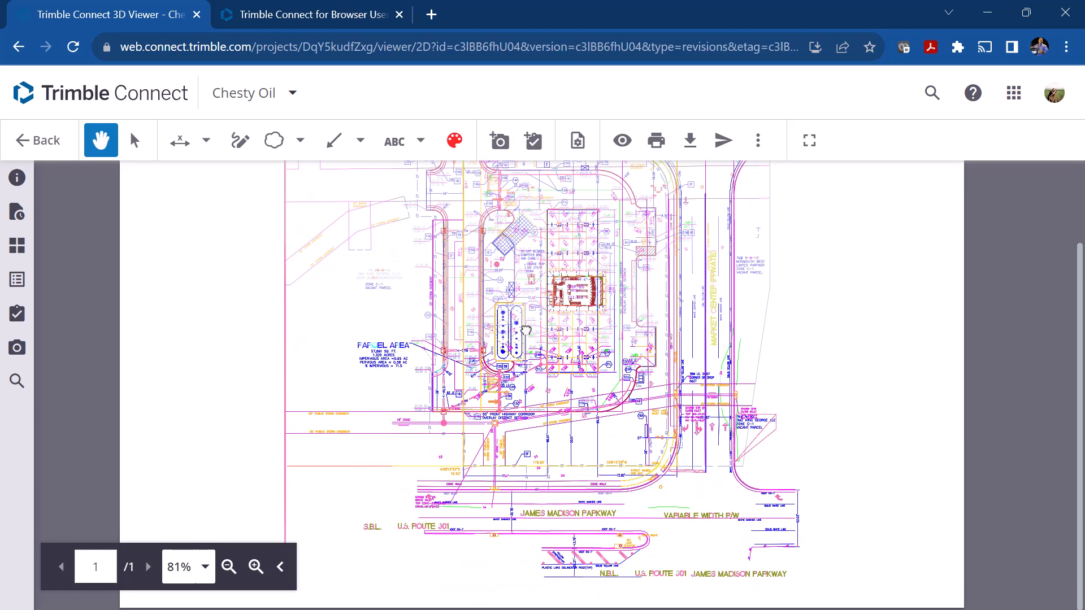
{"action": "scroll", "coordinate": [537, 328], "scroll_direction": "up", "scroll_amount": 2}
{"action": "scroll", "coordinate": [548, 324], "scroll_direction": "down", "scroll_amount": 2}
{"action": "scroll", "coordinate": [548, 324], "scroll_direction": "up", "scroll_amount": 2}
Step: Zoom in to 141% and examine the parcel area note and the building pad
{"action": "left_click", "coordinate": [257, 568]}
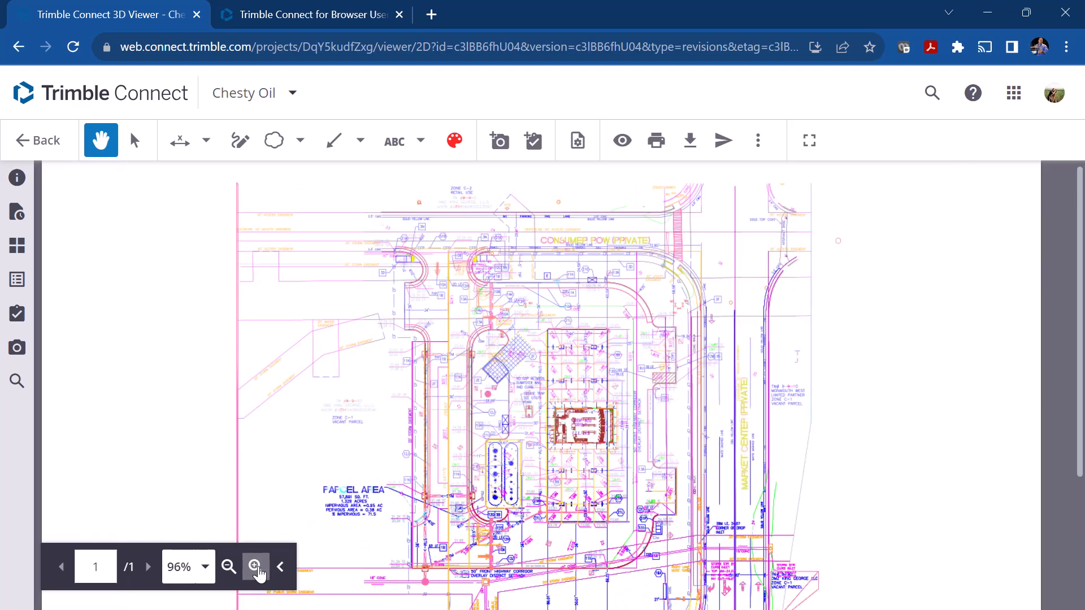
{"action": "left_click", "coordinate": [257, 568]}
{"action": "left_click", "coordinate": [257, 568]}
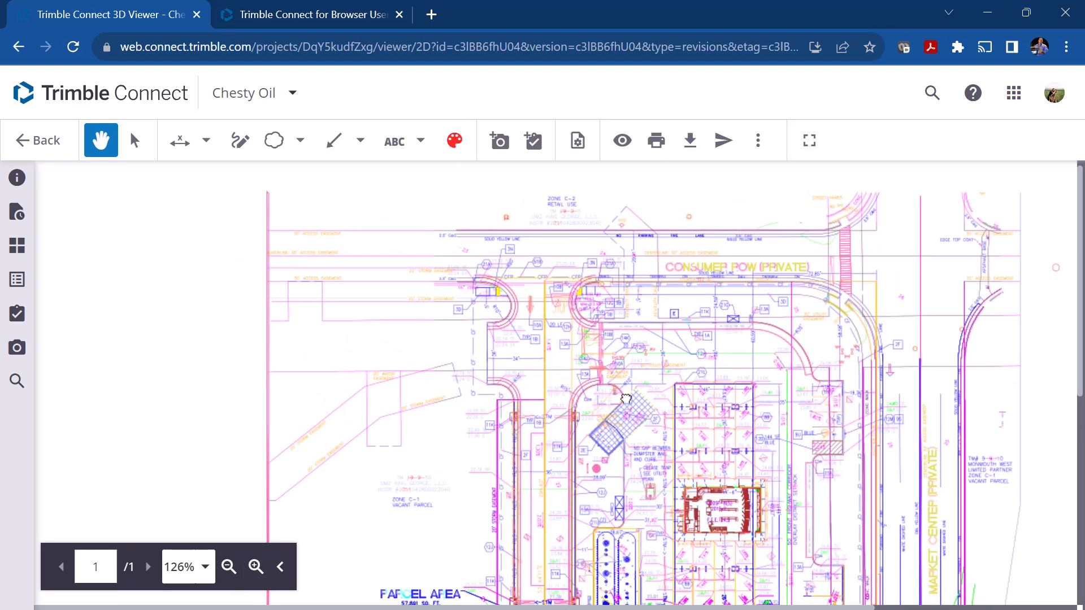
{"action": "scroll", "coordinate": [626, 399], "scroll_direction": "down", "scroll_amount": 3}
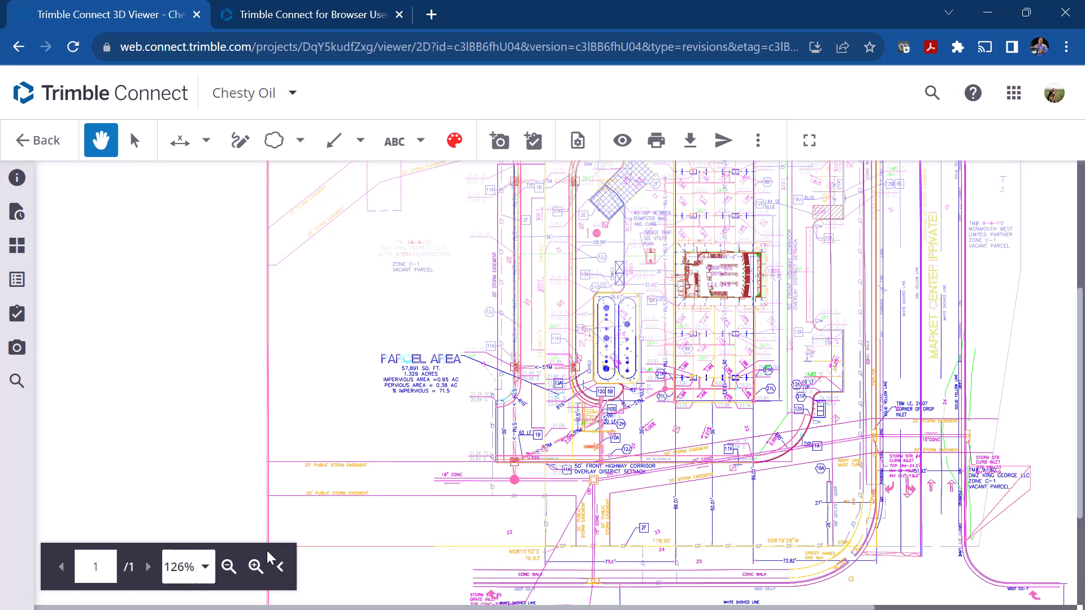
{"action": "left_click", "coordinate": [256, 567]}
{"action": "mouse_move", "coordinate": [715, 432]}
{"action": "left_mouse_down"}
{"action": "mouse_move", "coordinate": [481, 446]}
{"action": "mouse_move", "coordinate": [706, 449]}
{"action": "mouse_move", "coordinate": [593, 438]}
{"action": "left_mouse_up"}
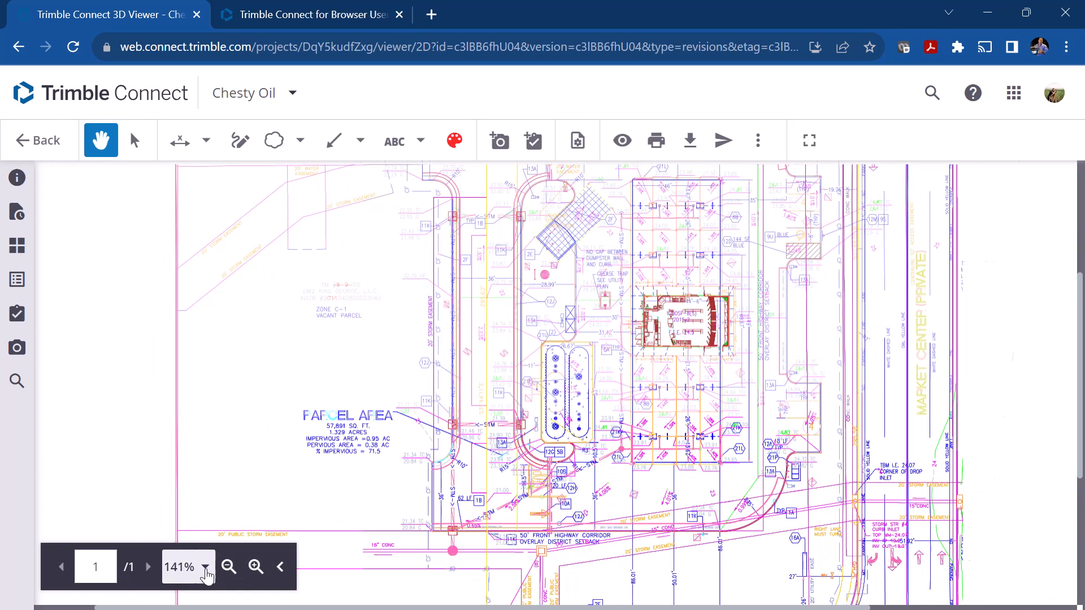
Step: Try the preset zoom levels on the drawing: fit to width, fit to page and 100%
{"action": "left_click", "coordinate": [206, 569]}
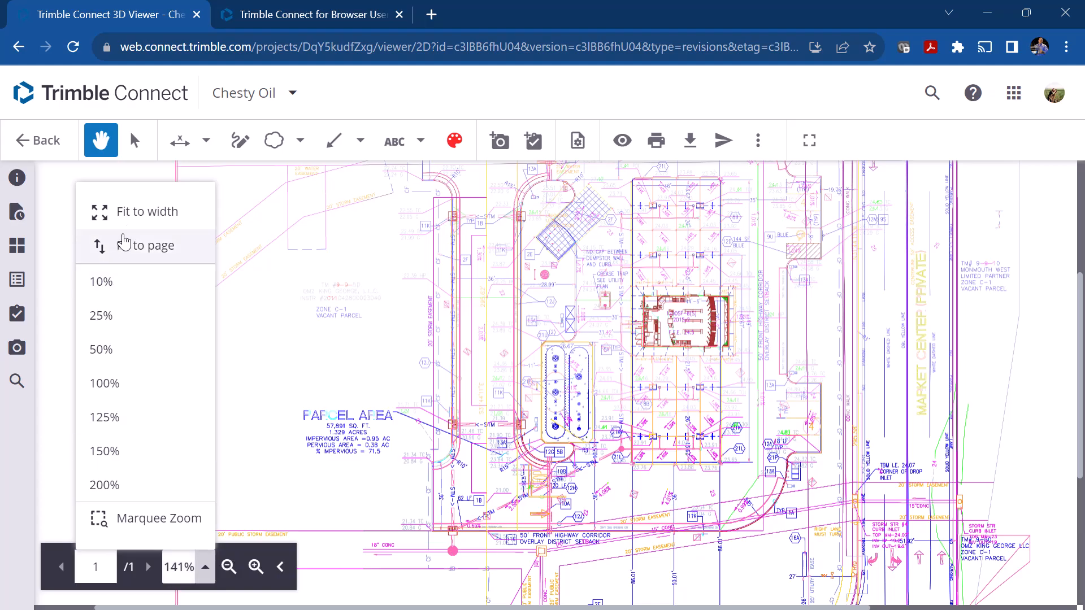
{"action": "left_click", "coordinate": [129, 213]}
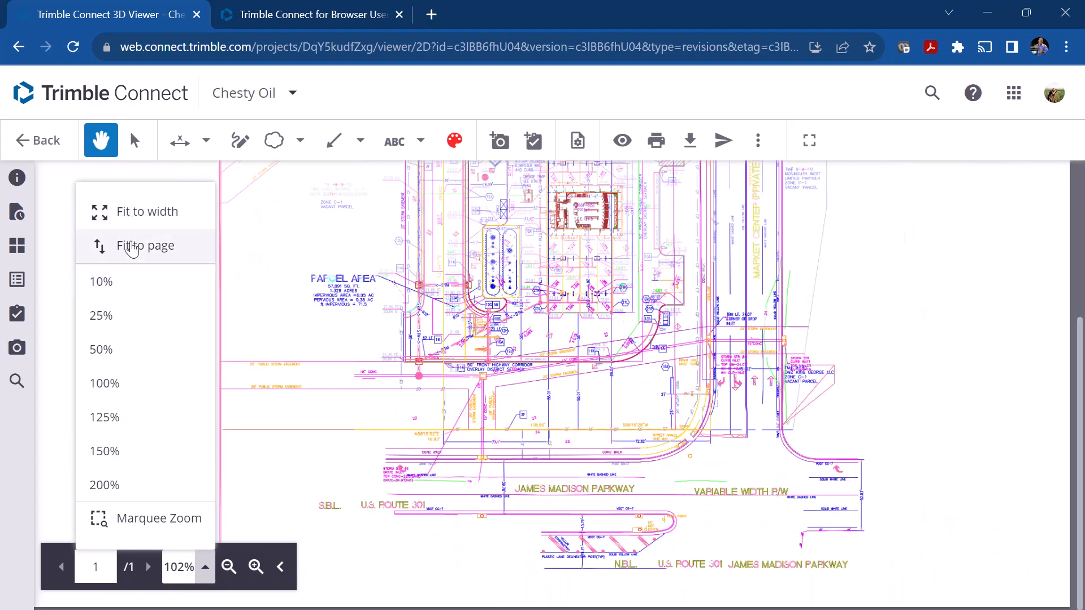
{"action": "left_click", "coordinate": [132, 246]}
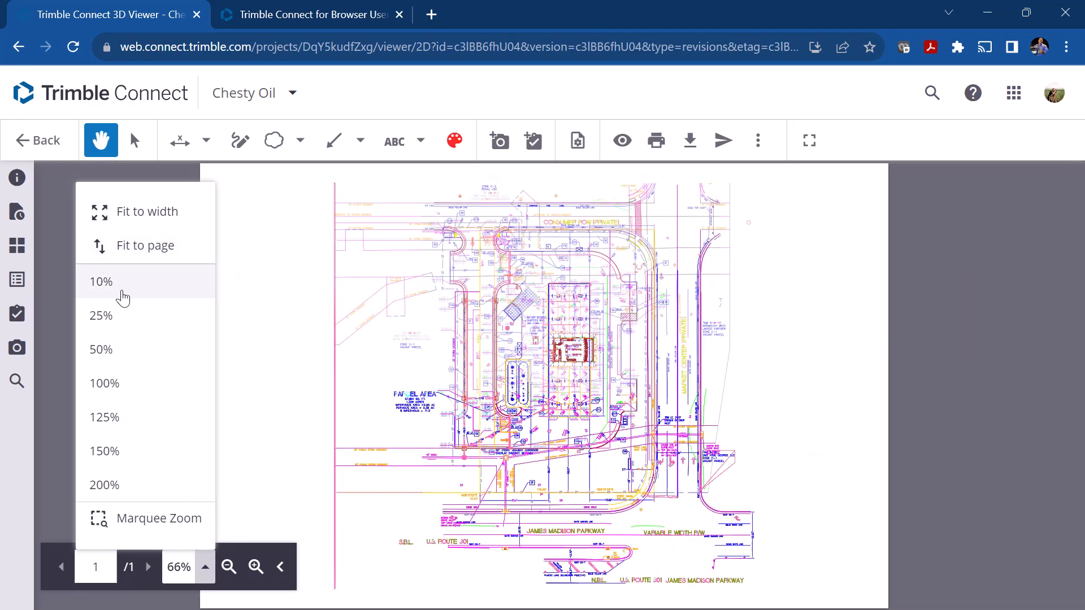
{"action": "left_click", "coordinate": [125, 385]}
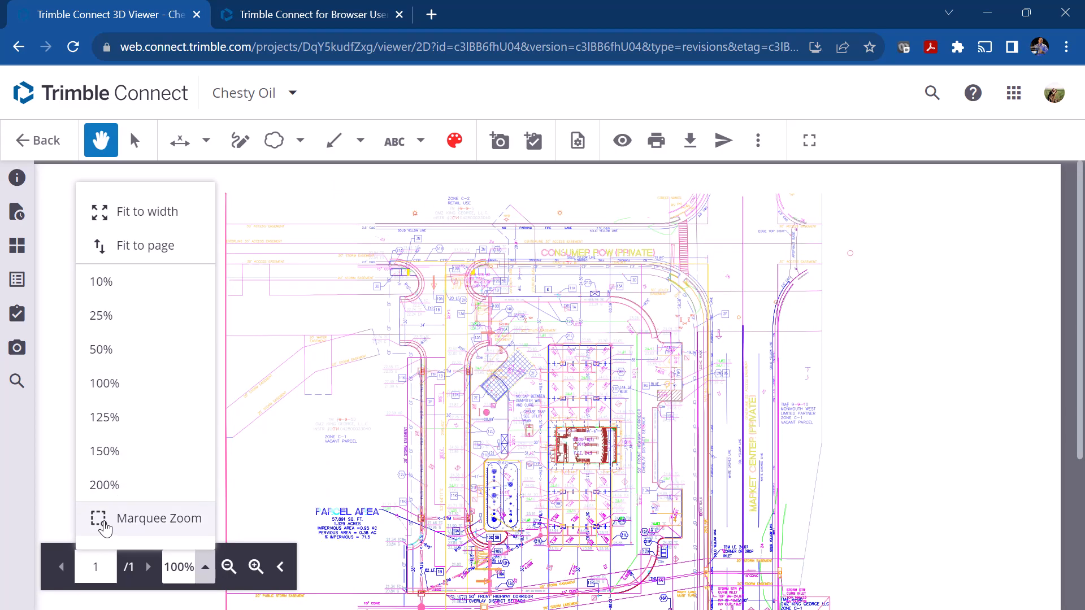
Step: Marquee zoom on the curb area below Consumer Row, hide the page and zoom controls, and magnify the details further
{"action": "left_click", "coordinate": [105, 528]}
{"action": "mouse_move", "coordinate": [359, 221]}
{"action": "left_mouse_down"}
{"action": "mouse_move", "coordinate": [446, 291]}
{"action": "mouse_move", "coordinate": [615, 383]}
{"action": "left_mouse_up"}
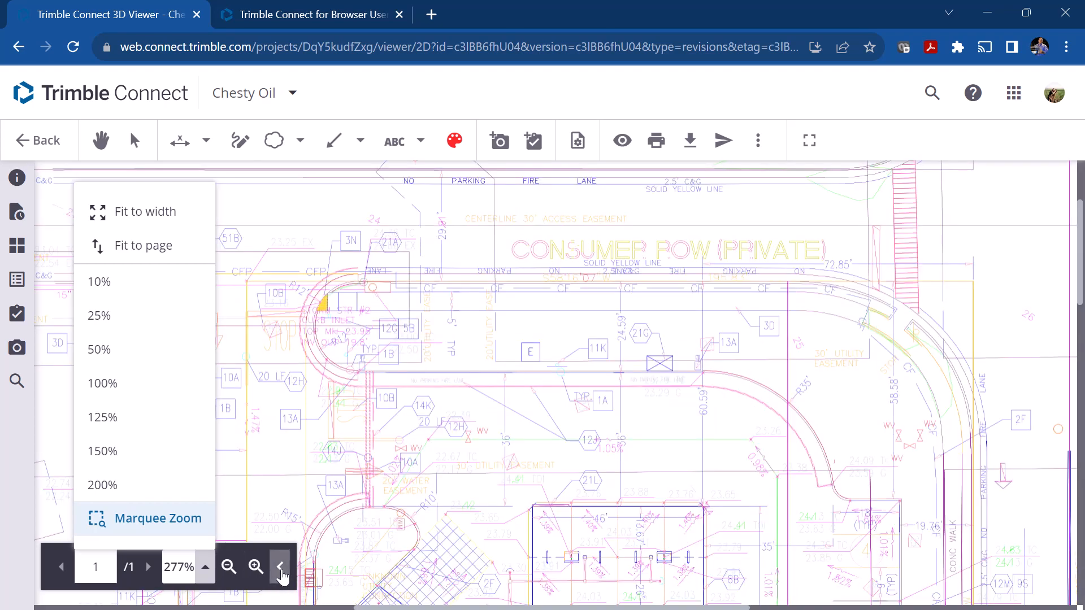
{"action": "left_click", "coordinate": [281, 571]}
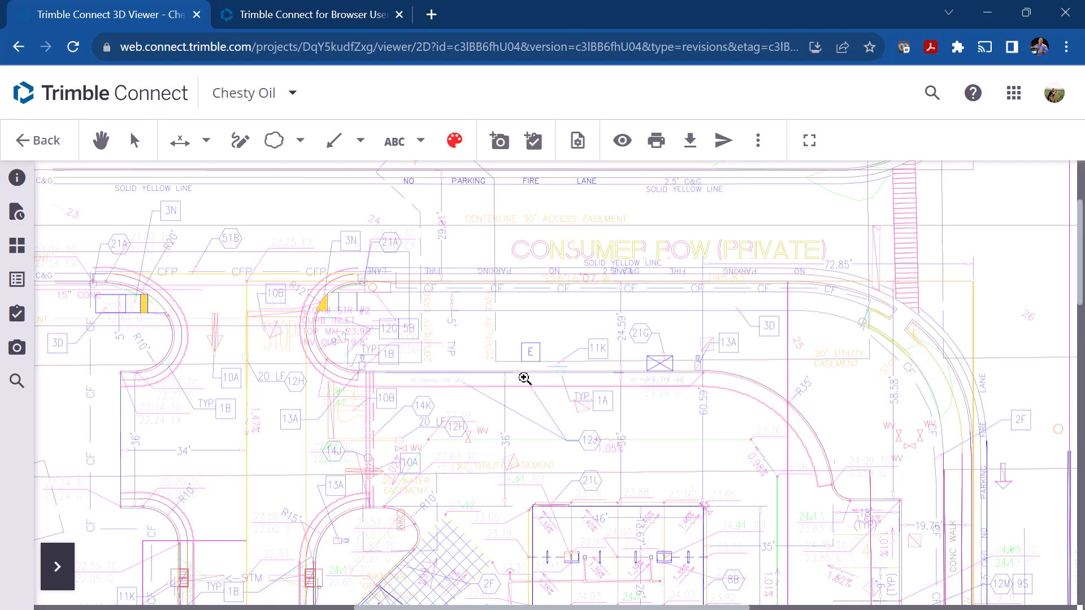
{"action": "scroll", "coordinate": [524, 379], "scroll_direction": "up", "scroll_amount": 2}
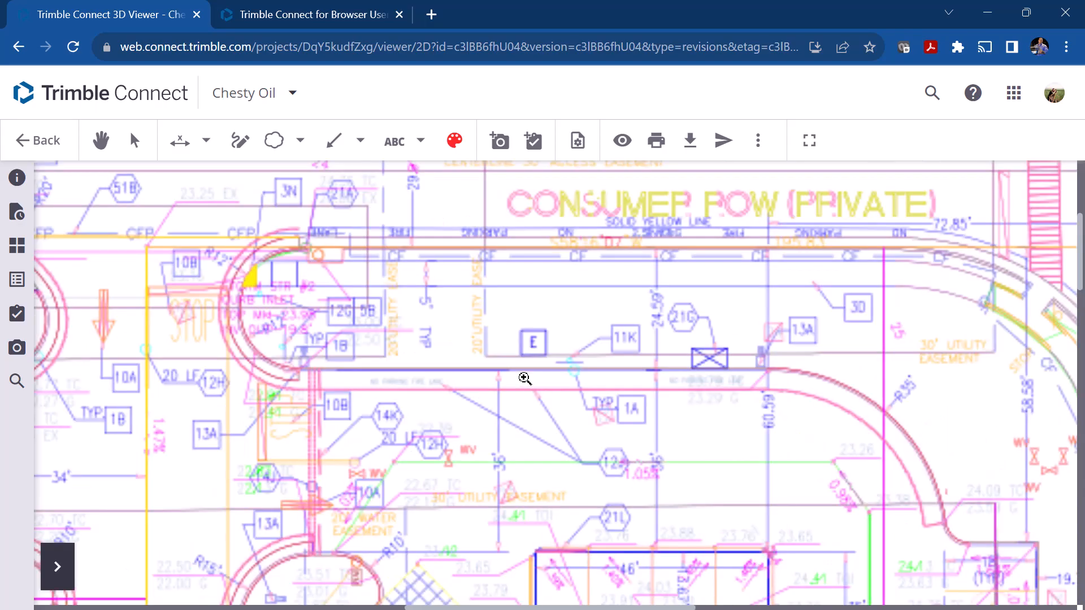
{"action": "scroll", "coordinate": [524, 378], "scroll_direction": "up", "scroll_amount": 2}
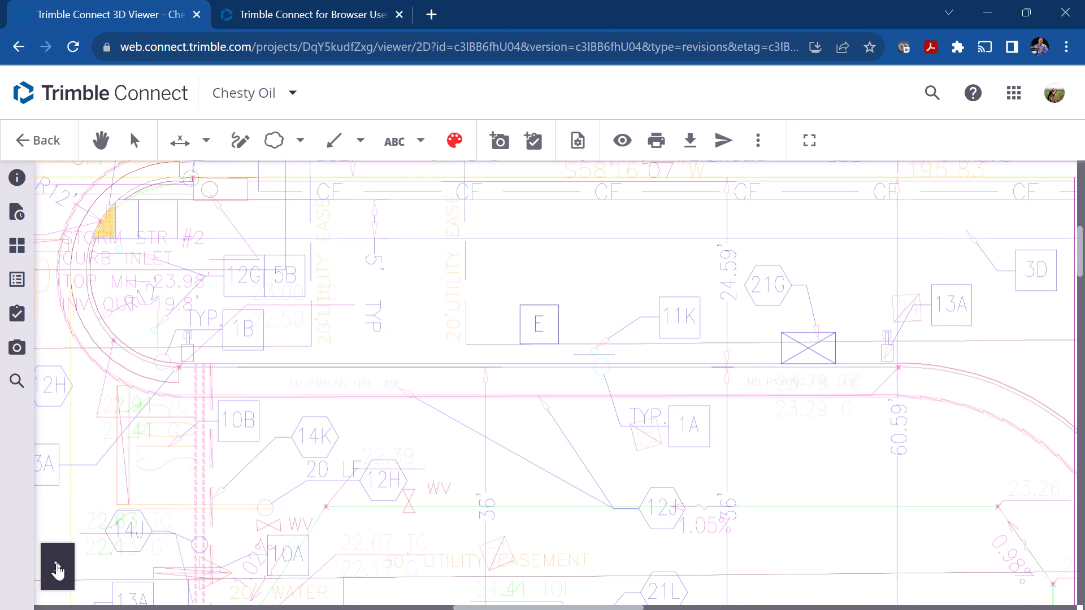
Step: Restore the zoom controls, reduce the magnification to 517%, and marquee zoom closely on the 23.65 elevation label
{"action": "left_click", "coordinate": [55, 567]}
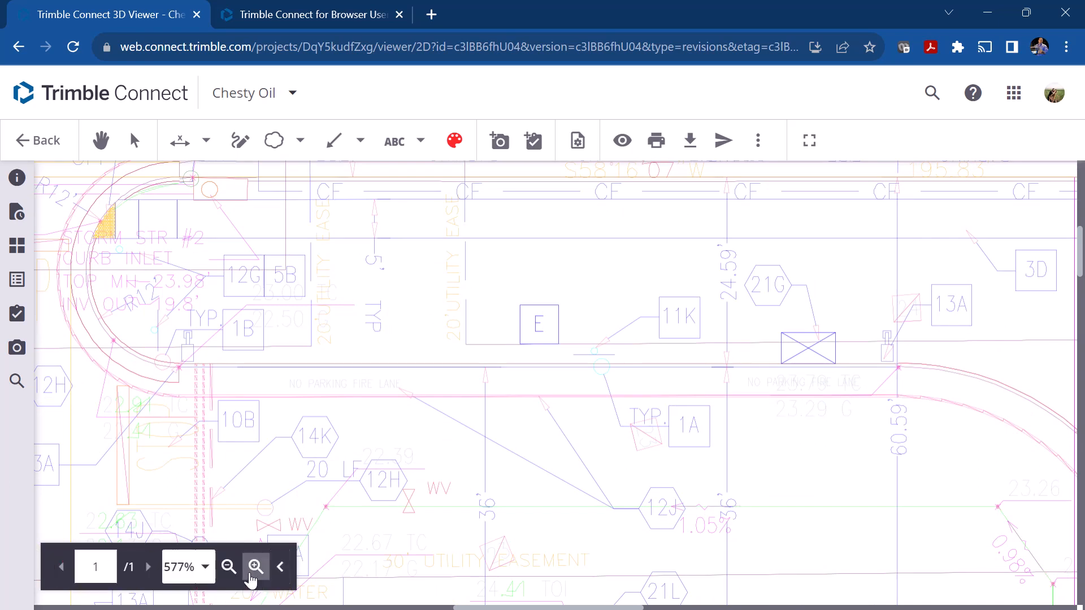
{"action": "left_click", "coordinate": [228, 567]}
{"action": "left_click", "coordinate": [228, 566]}
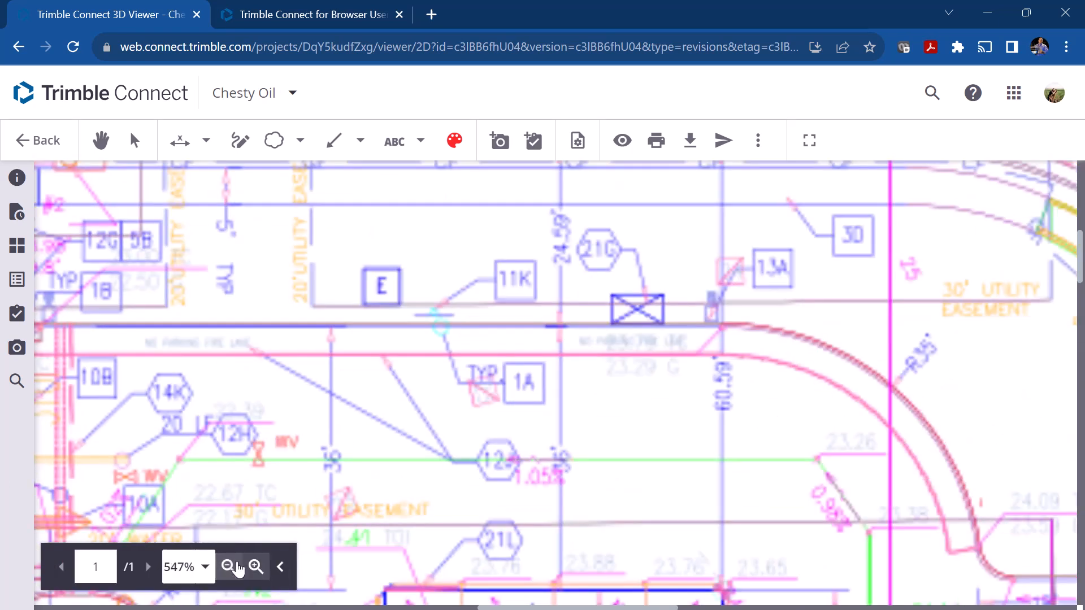
{"action": "left_click", "coordinate": [228, 566]}
{"action": "left_click", "coordinate": [227, 567]}
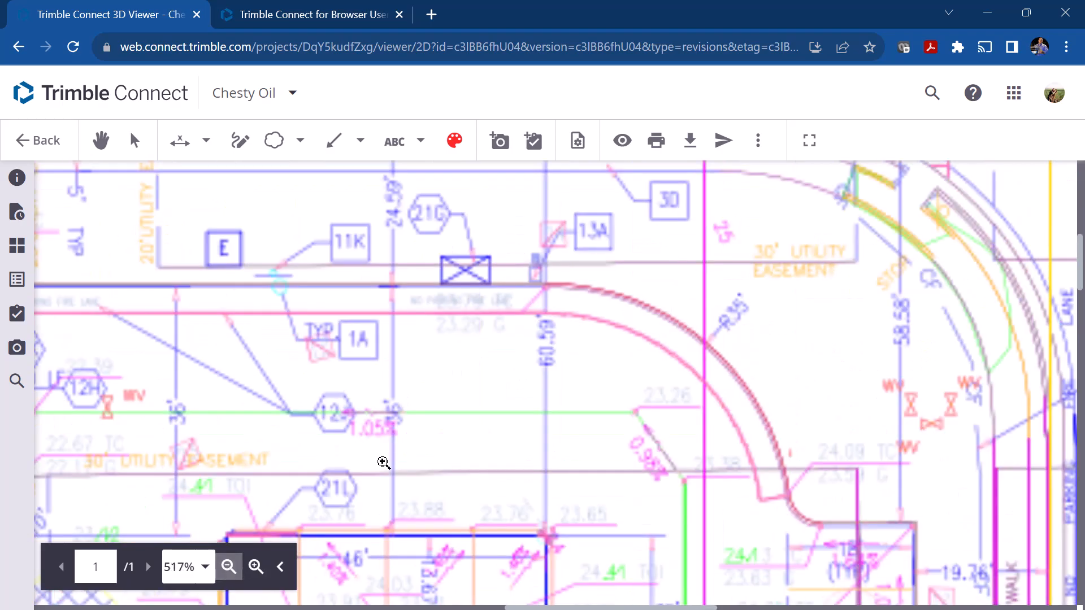
{"action": "left_click", "coordinate": [256, 566]}
{"action": "left_click_drag", "start_coordinate": [460, 436], "coordinate": [621, 482]}
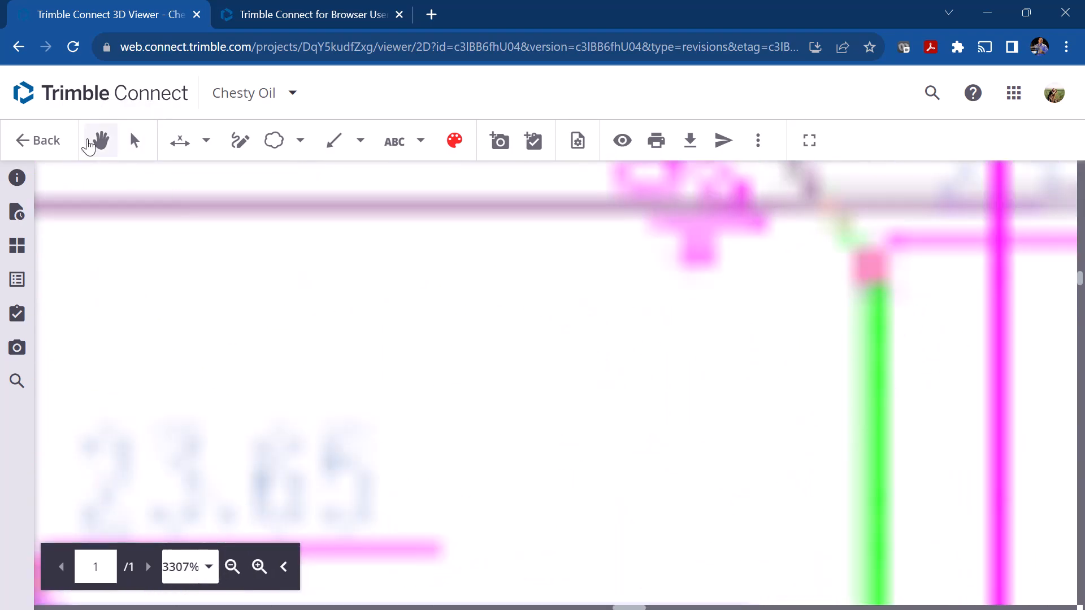
Step: Switch to the Pan tool and fit the drawing to the viewer width
{"action": "left_click", "coordinate": [99, 140]}
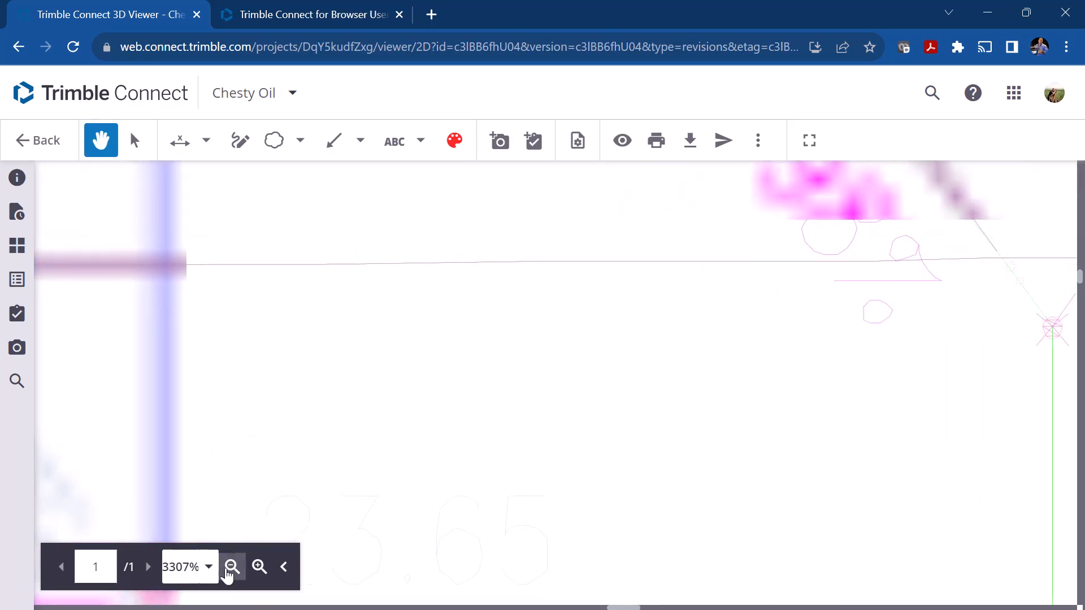
{"action": "left_click", "coordinate": [230, 568]}
{"action": "left_click", "coordinate": [209, 567]}
{"action": "left_click", "coordinate": [172, 211]}
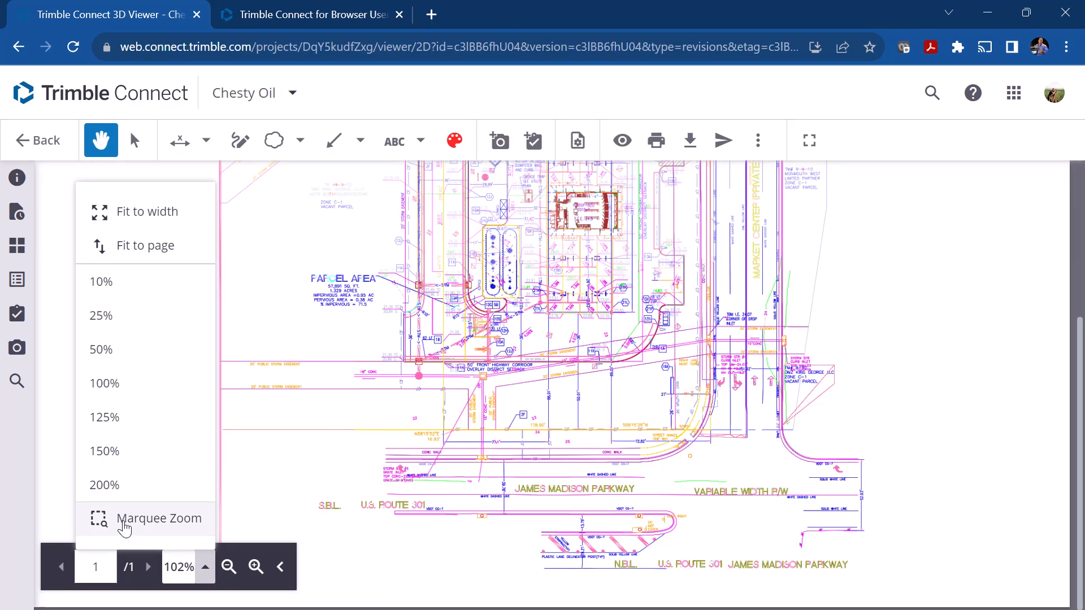
Step: Marquee zoom on the Consumer Row area to 217% and collapse the page and zoom controls
{"action": "left_click", "coordinate": [122, 521]}
{"action": "scroll", "coordinate": [537, 313], "scroll_direction": "up", "scroll_amount": 5}
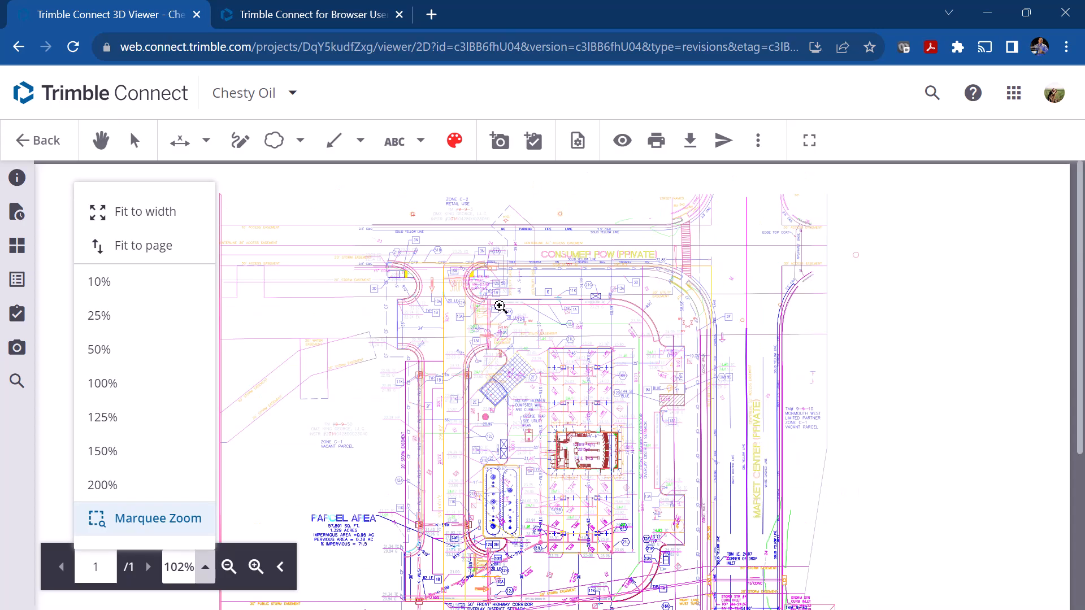
{"action": "left_click_drag", "start_coordinate": [367, 223], "coordinate": [647, 421]}
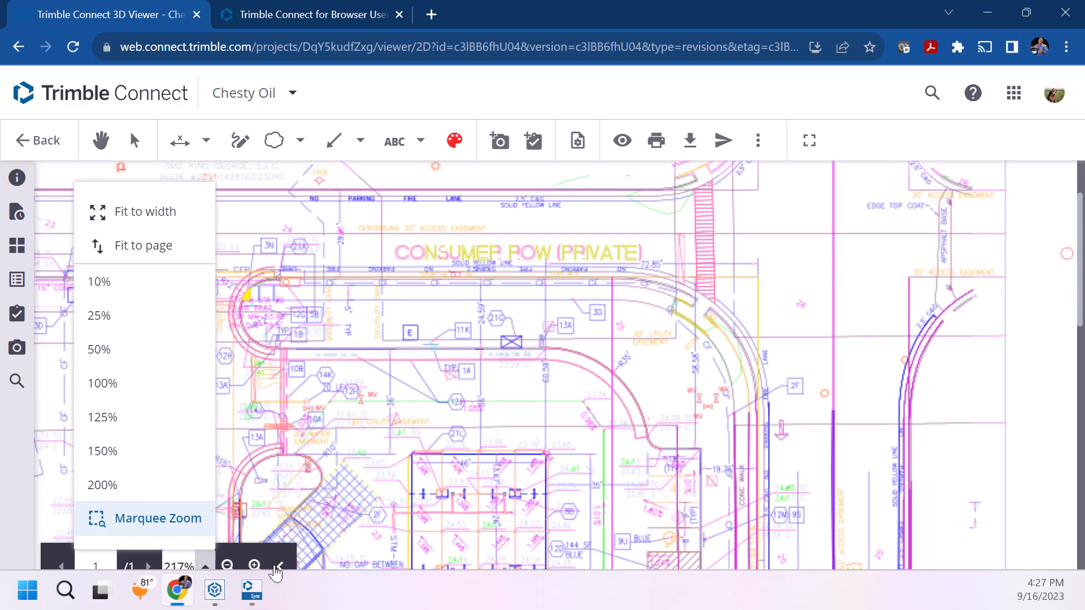
{"action": "left_click", "coordinate": [280, 566]}
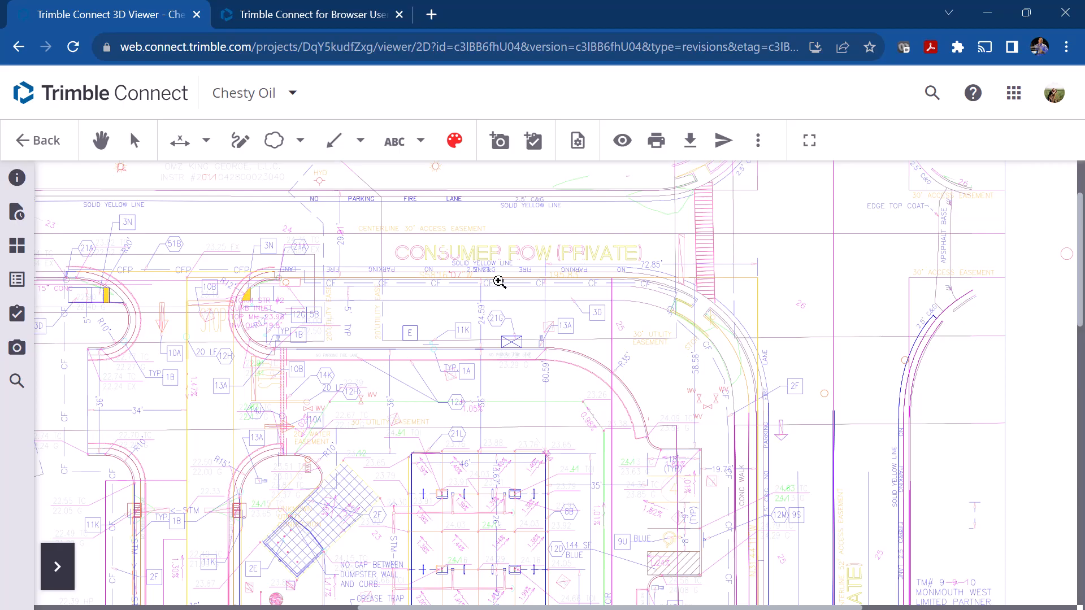
Step: Review the distance, area and perimeter measurement options and pan to the easements west of the entrance curbs
{"action": "left_click", "coordinate": [135, 142]}
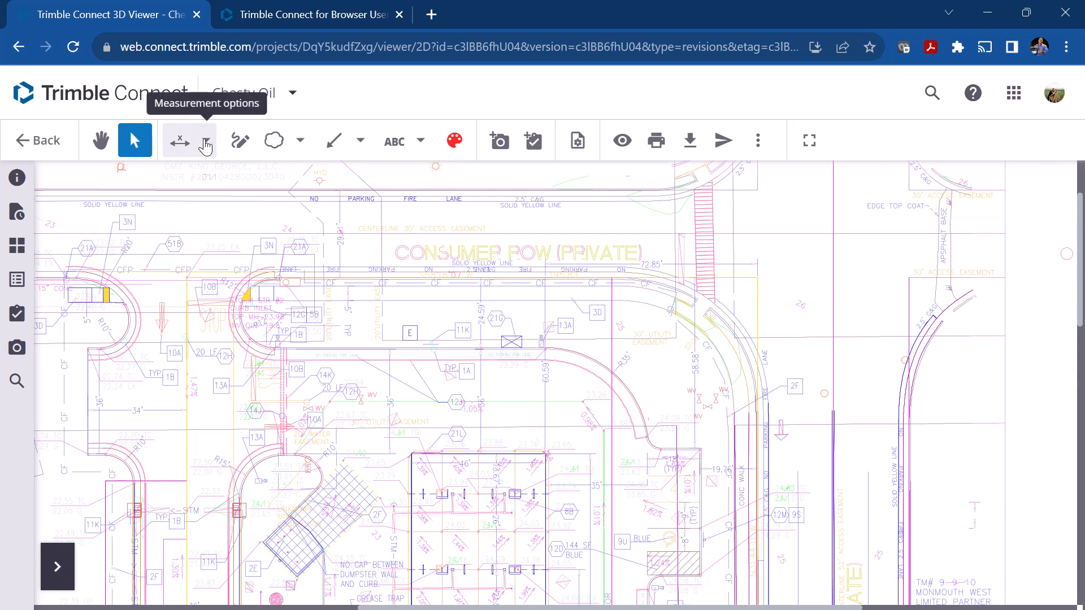
{"action": "left_click", "coordinate": [206, 141]}
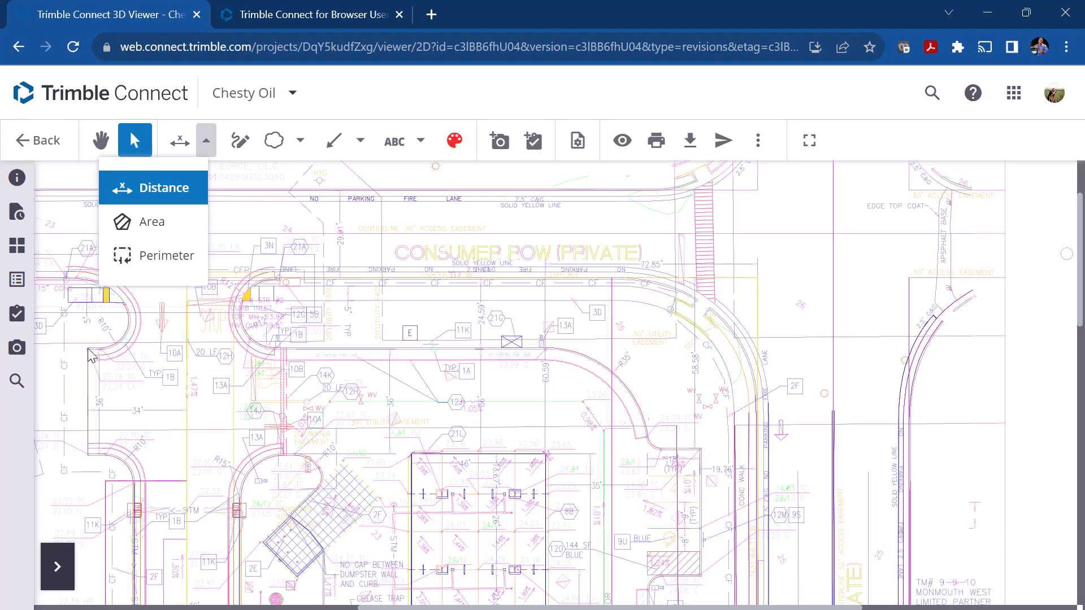
{"action": "left_click", "coordinate": [101, 140]}
{"action": "left_click_drag", "start_coordinate": [288, 353], "coordinate": [727, 369]}
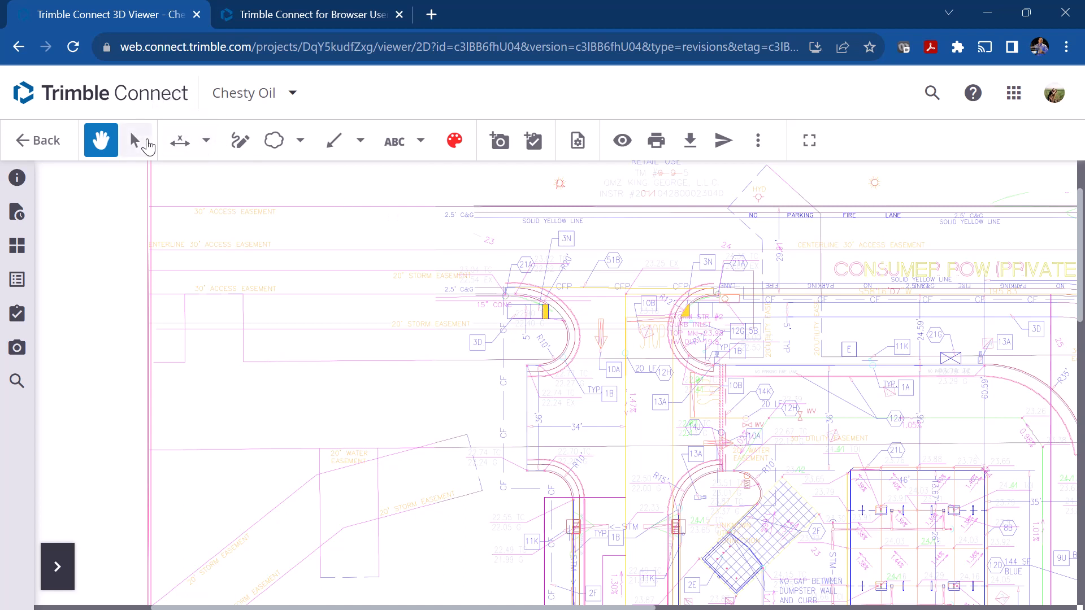
Step: Zoom the plan to 232% and place a vertical distance measurement along the 36' dimension between the western entrance curbs
{"action": "left_click", "coordinate": [61, 582]}
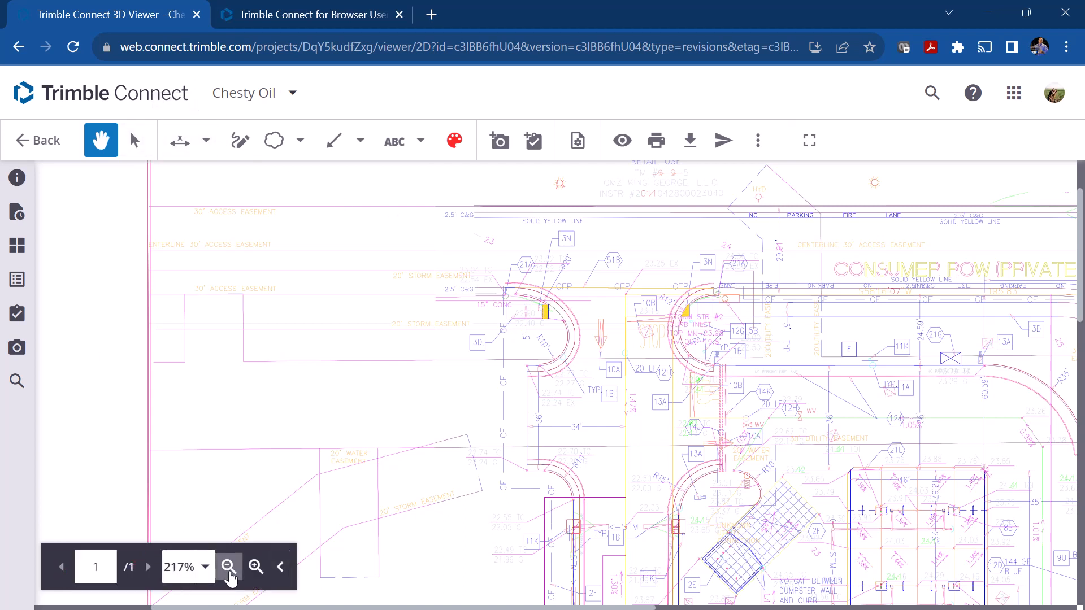
{"action": "left_click", "coordinate": [254, 567]}
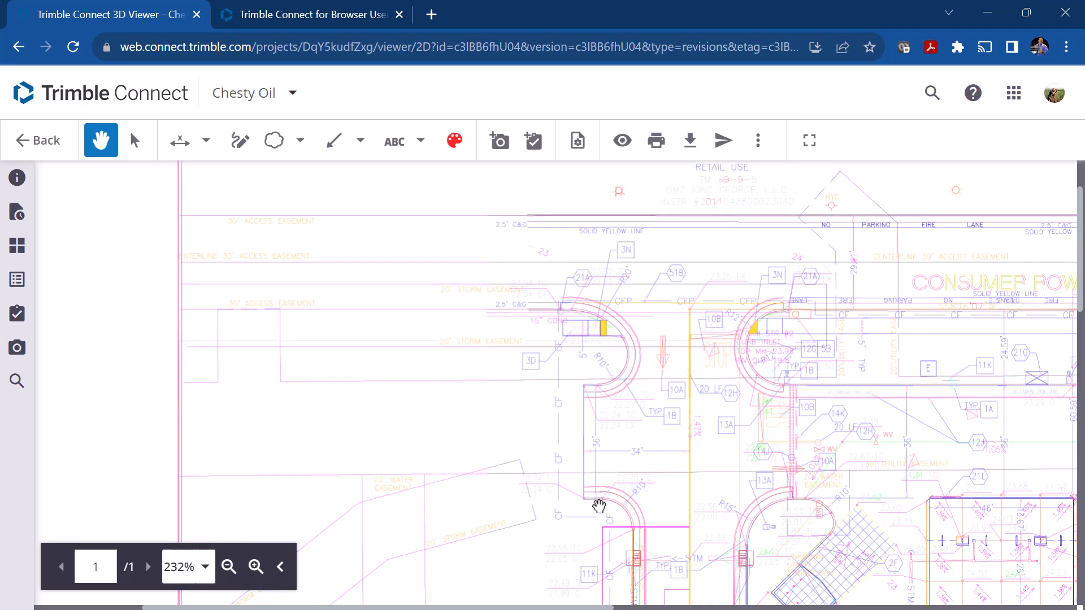
{"action": "left_click", "coordinate": [175, 143]}
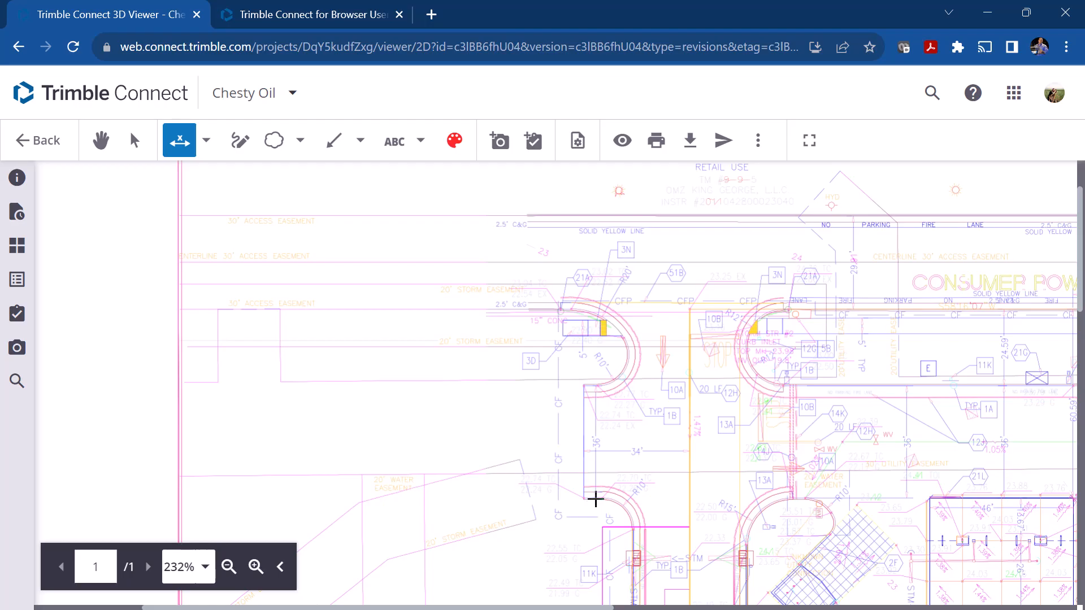
{"action": "left_click_drag", "start_coordinate": [595, 498], "coordinate": [596, 386]}
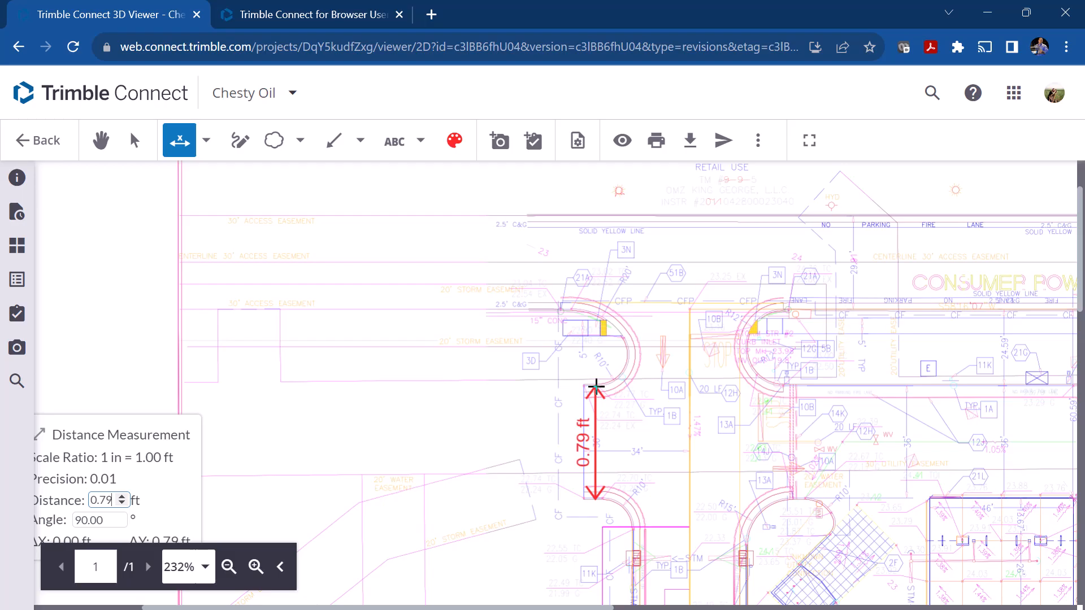
{"action": "left_click_drag", "start_coordinate": [596, 388], "coordinate": [596, 387]}
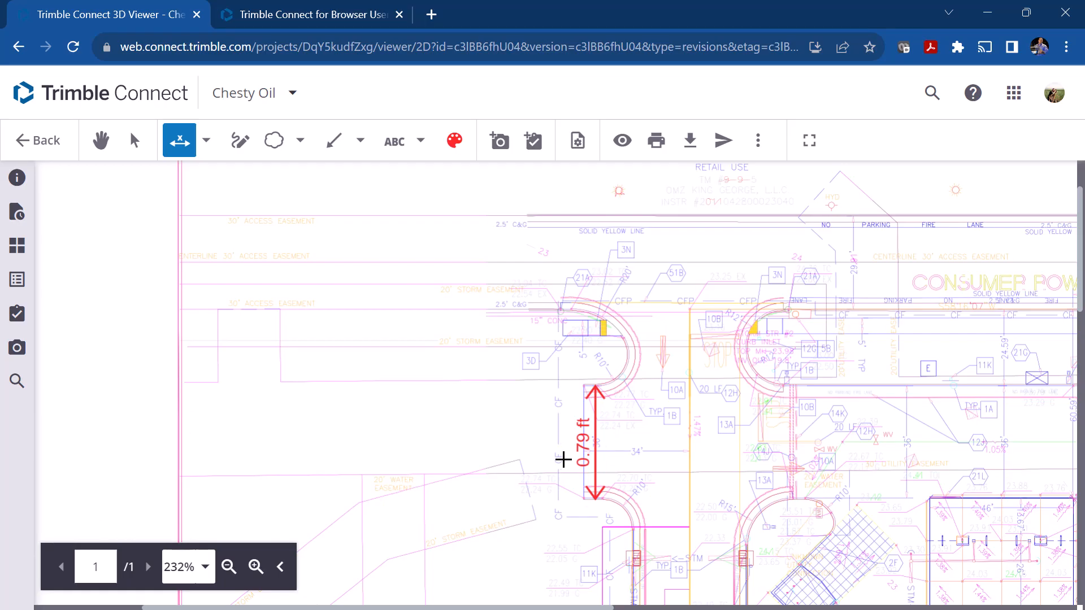
Step: Select the vertical distance measurement and move its details box clear of the page and zoom controls
{"action": "left_click", "coordinate": [134, 140]}
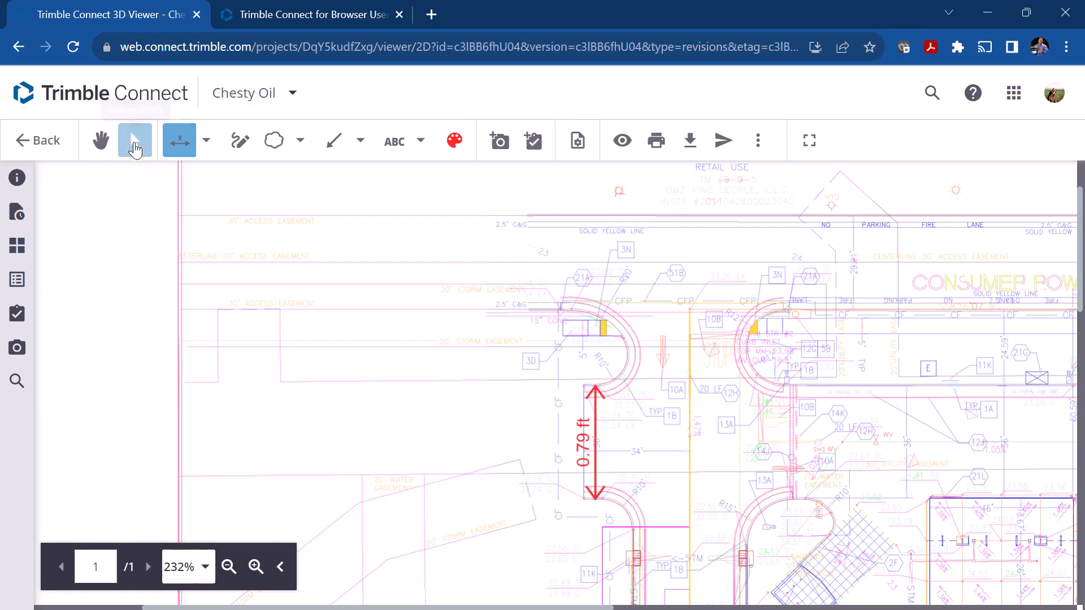
{"action": "left_click", "coordinate": [596, 435]}
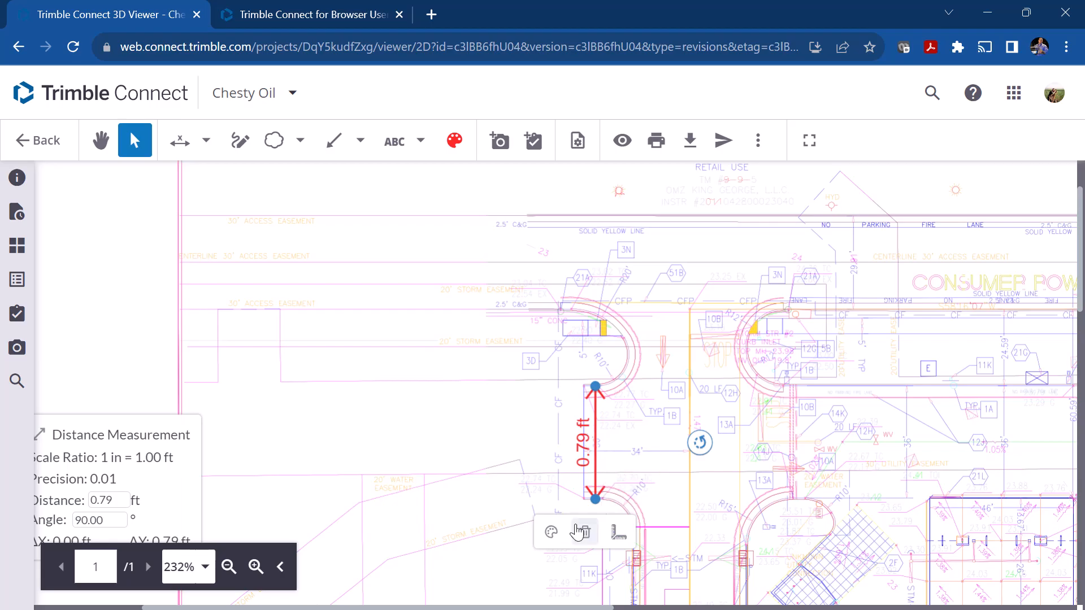
{"action": "left_click_drag", "start_coordinate": [93, 427], "coordinate": [128, 195]}
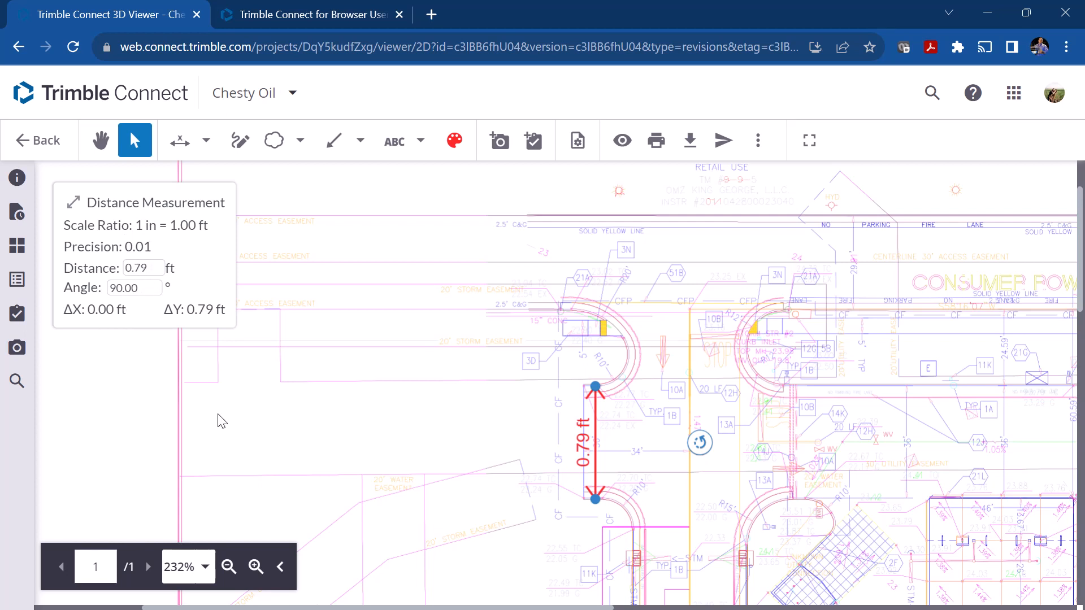
Step: Calibrate the drawing scale from the vertical distance measurement by entering 36 ft between its two points
{"action": "left_click", "coordinate": [135, 145]}
{"action": "left_click", "coordinate": [597, 415]}
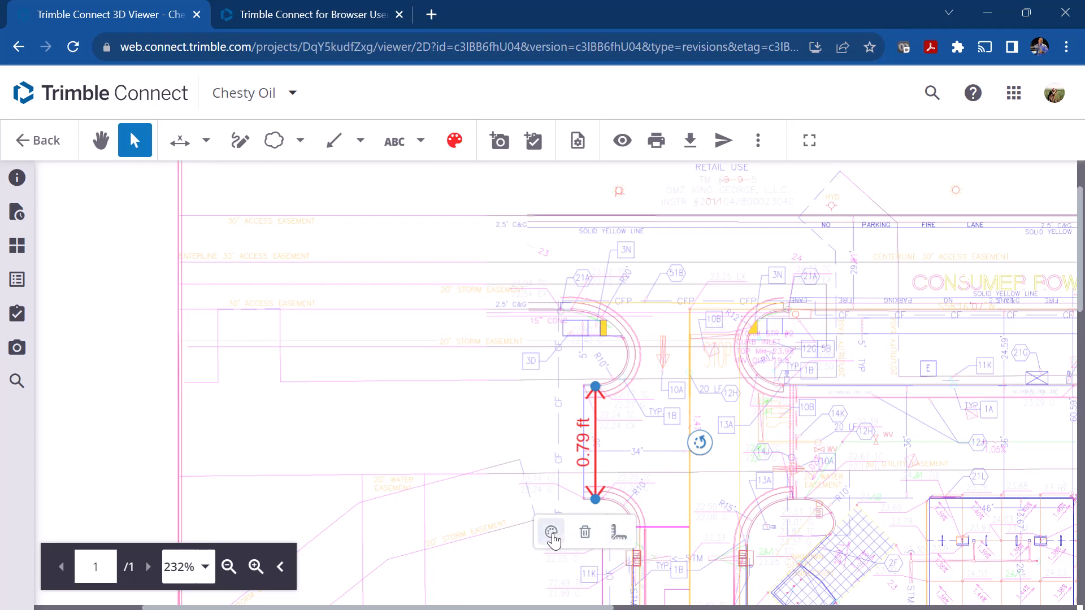
{"action": "left_click", "coordinate": [618, 533]}
{"action": "left_click_drag", "start_coordinate": [426, 395], "coordinate": [300, 399]}
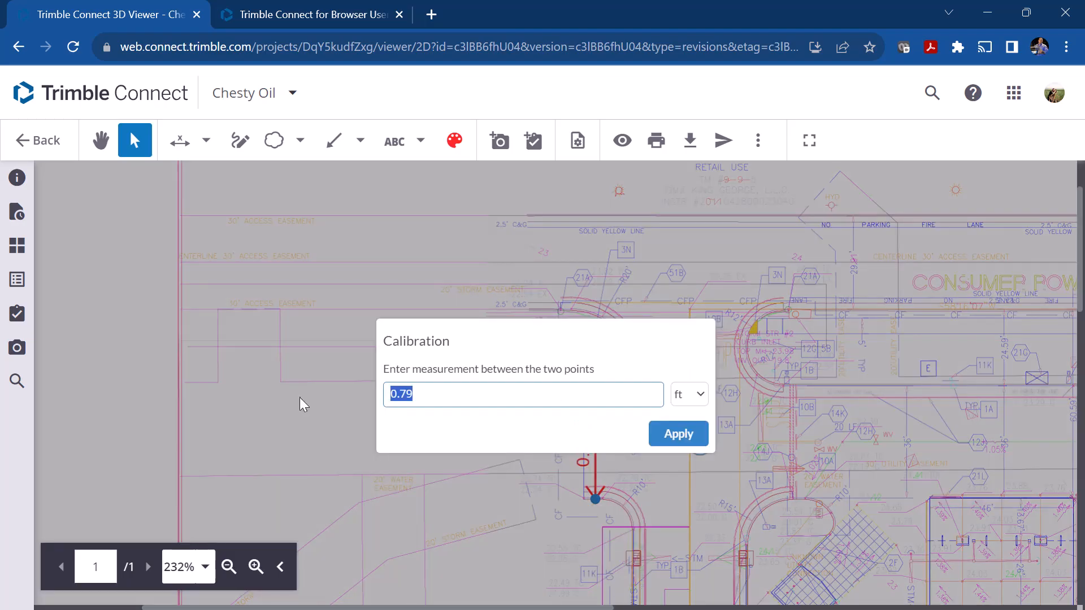
{"action": "type", "text": "36"}
{"action": "left_click", "coordinate": [672, 435]}
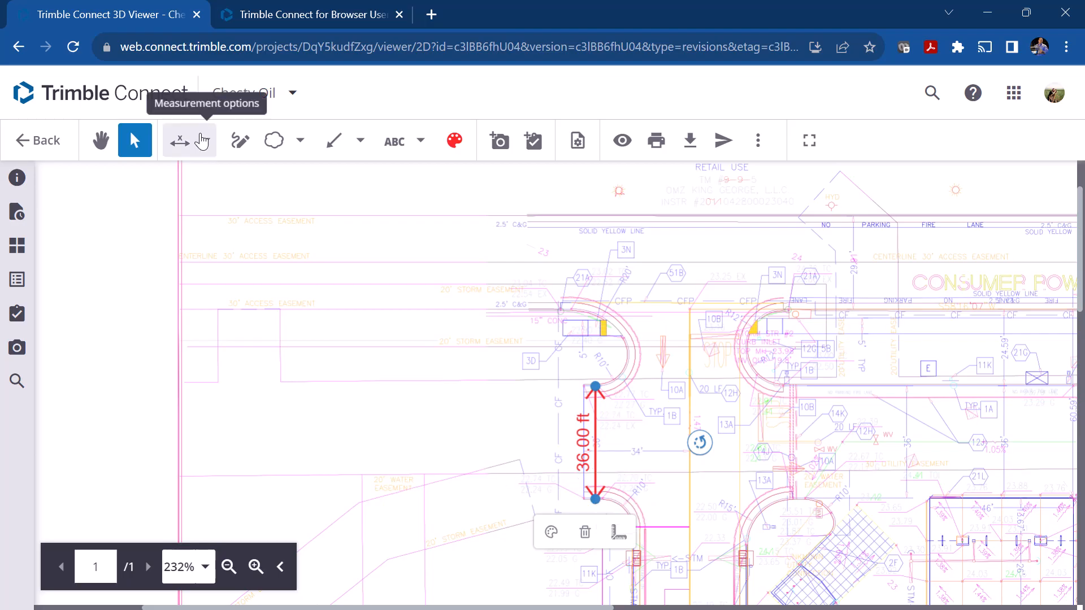
Step: Place a horizontal distance measurement along the 34' dimension, from the western curb end to the yellow driveway line
{"action": "left_click", "coordinate": [179, 141]}
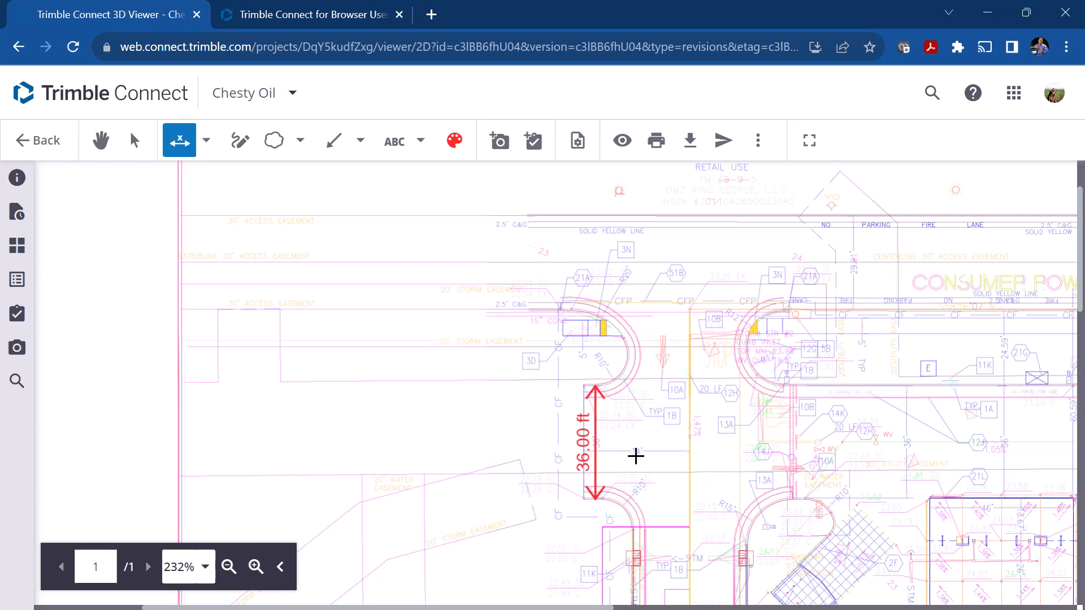
{"action": "left_click", "coordinate": [583, 500]}
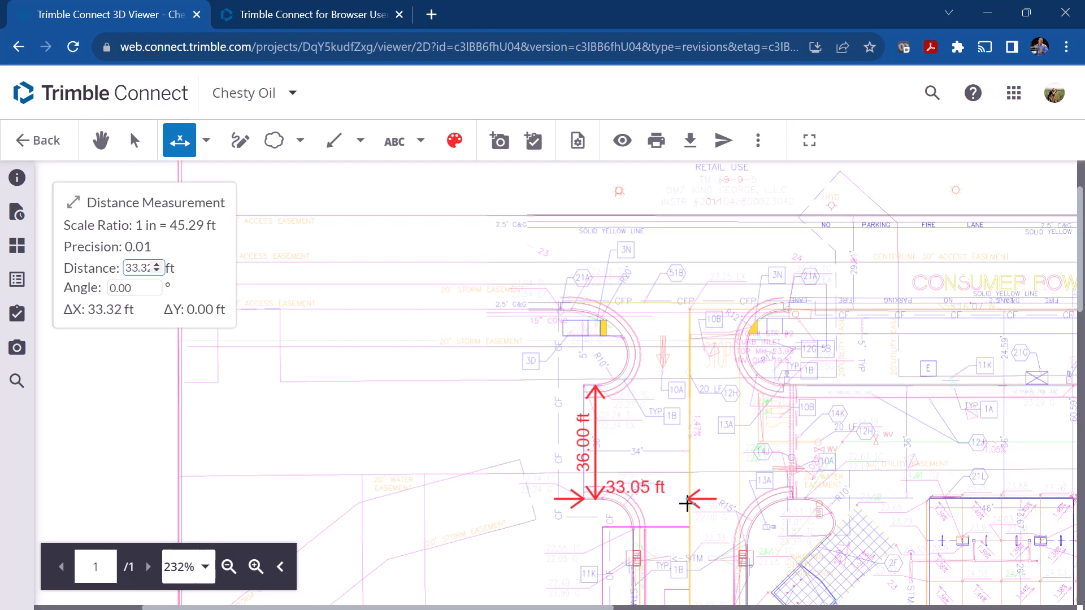
{"action": "left_click", "coordinate": [689, 501]}
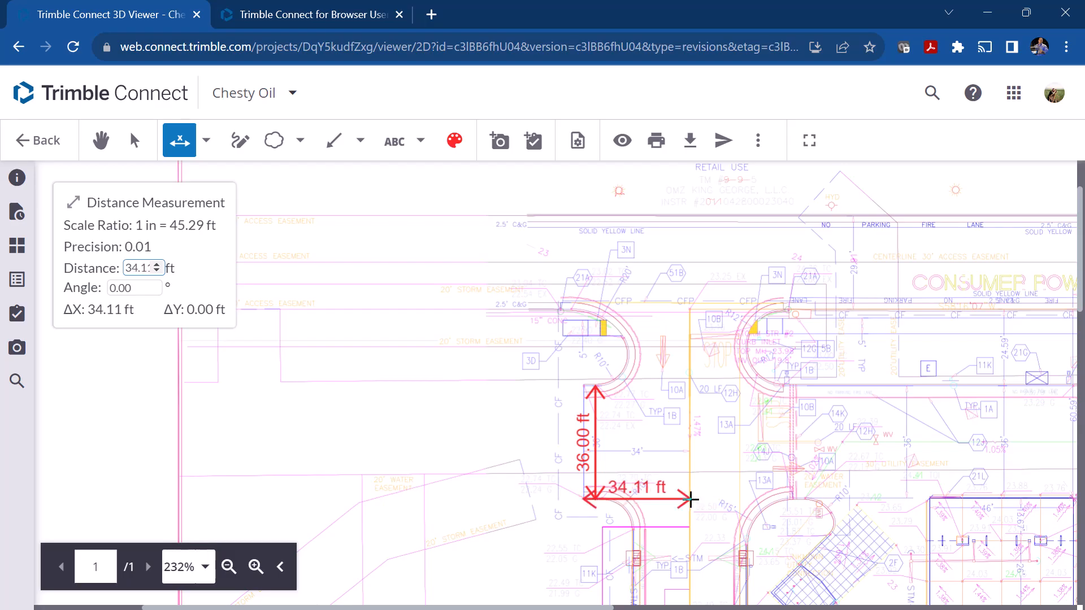
{"action": "left_click", "coordinate": [689, 499]}
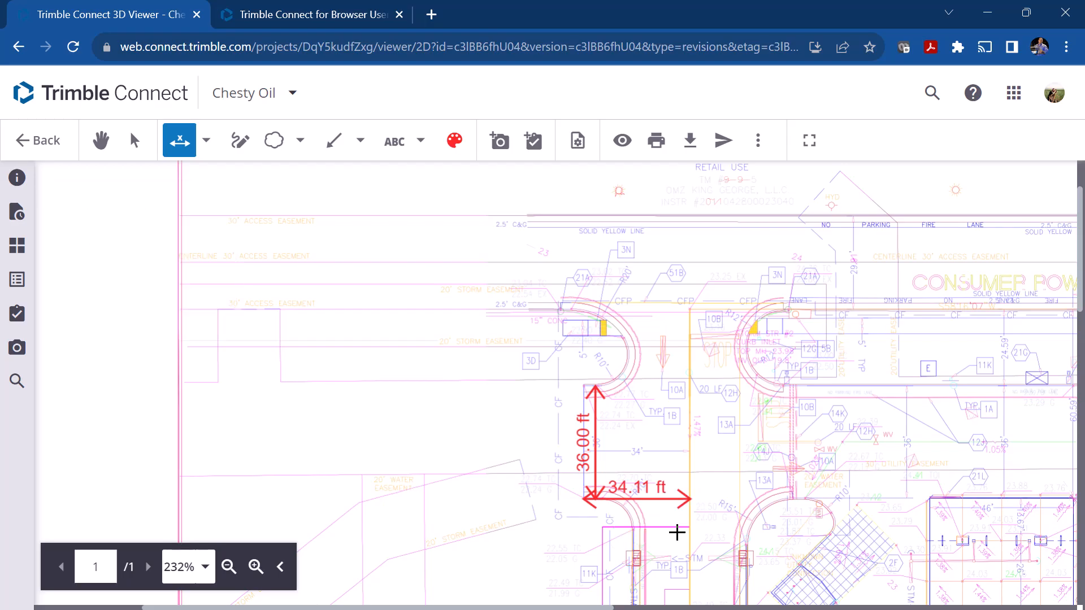
Step: Set the horizontal measurement's distance to 34.00 ft and switch to the Pan tool
{"action": "left_click", "coordinate": [640, 501]}
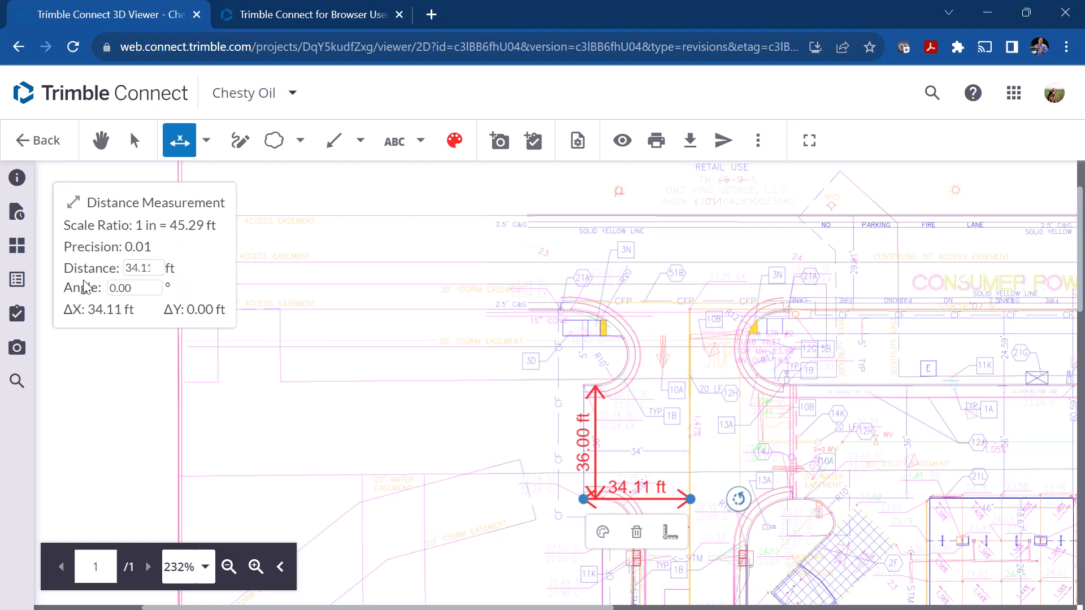
{"action": "left_click", "coordinate": [157, 271]}
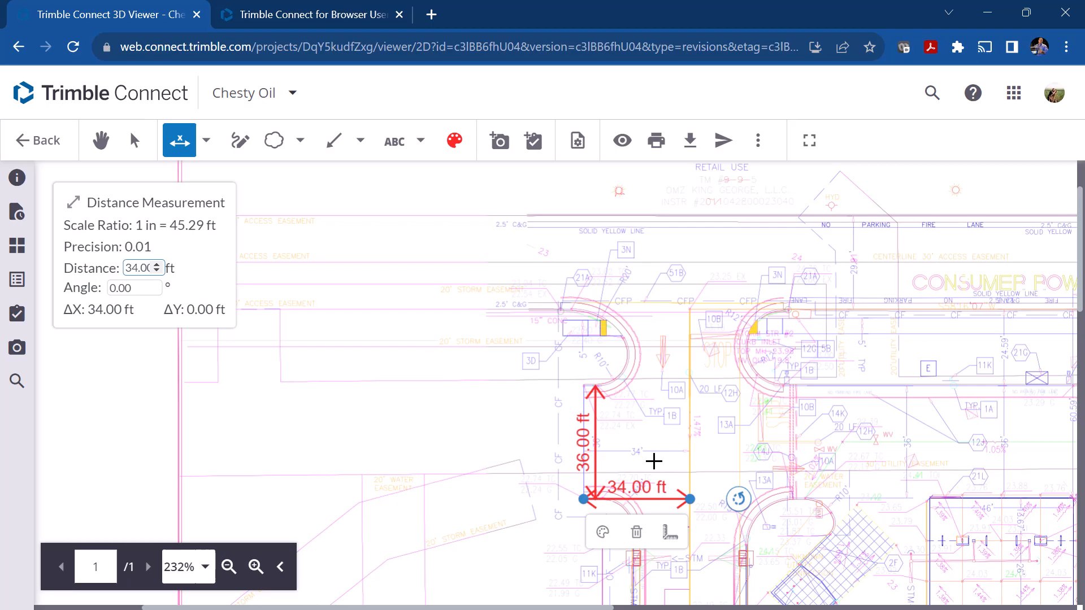
{"action": "left_click", "coordinate": [97, 143]}
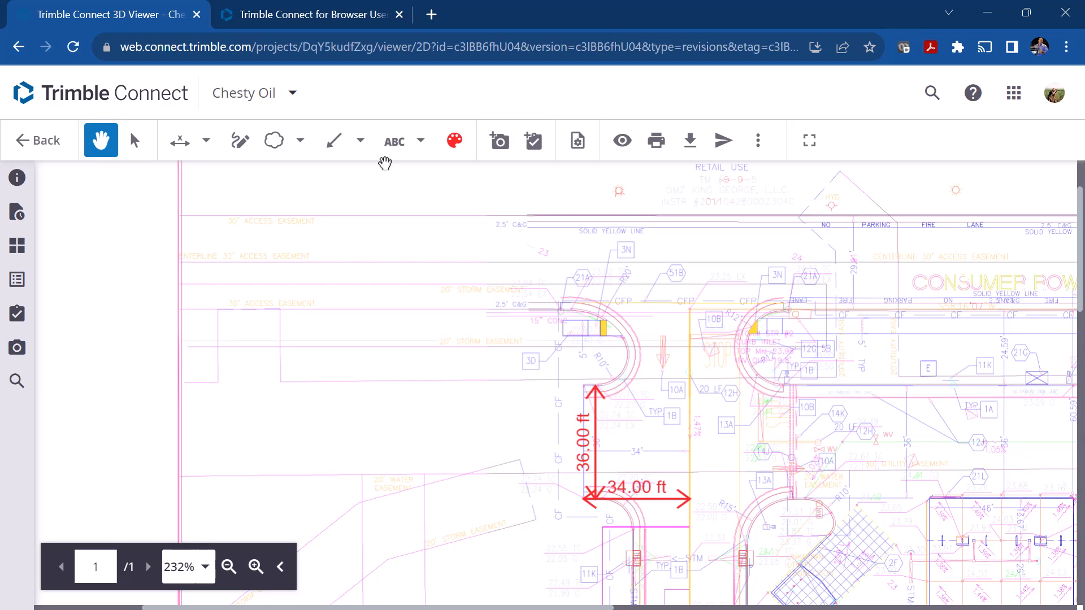
Step: Outline the hatched dumpster pad with an area measurement through its four corners and nudge its lowest corner onto the pad edge
{"action": "left_click", "coordinate": [205, 141]}
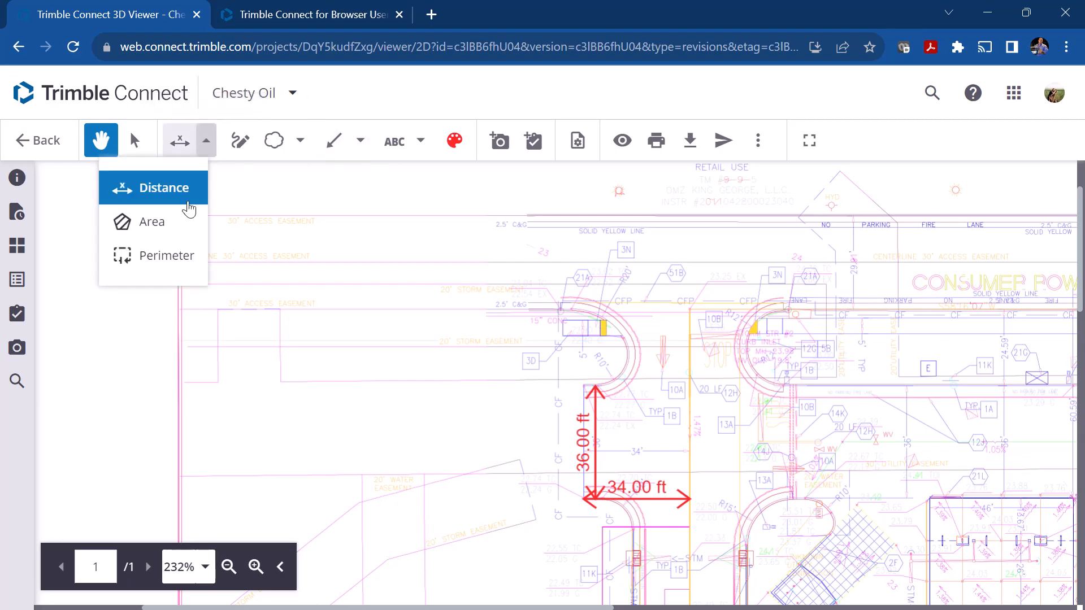
{"action": "left_click", "coordinate": [165, 235]}
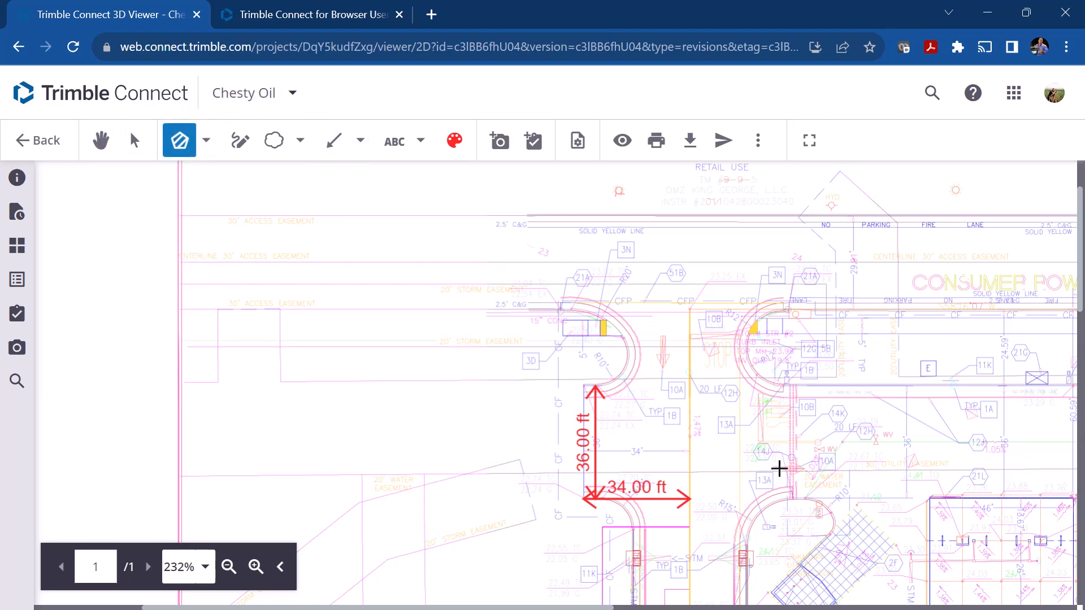
{"action": "scroll", "coordinate": [779, 468], "scroll_direction": "down", "scroll_amount": 5}
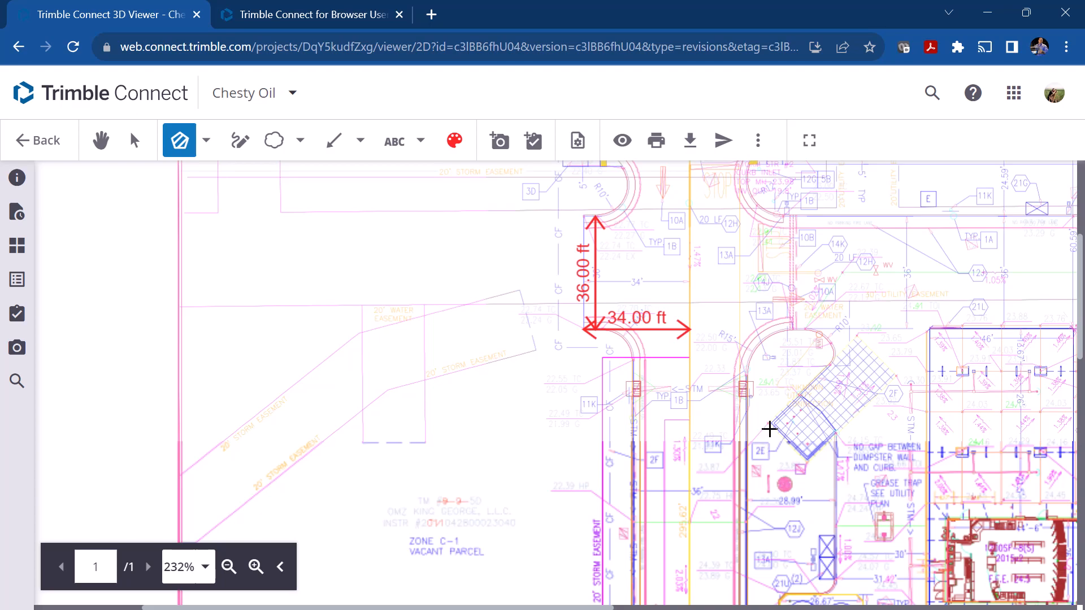
{"action": "left_click", "coordinate": [773, 423]}
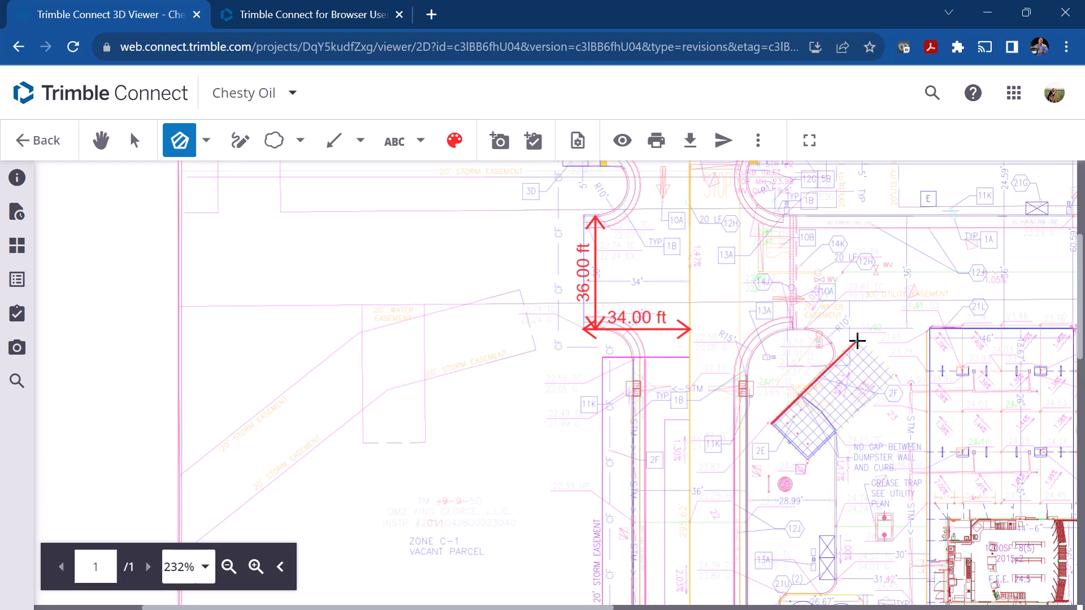
{"action": "left_click", "coordinate": [856, 337]}
{"action": "left_click", "coordinate": [895, 375]}
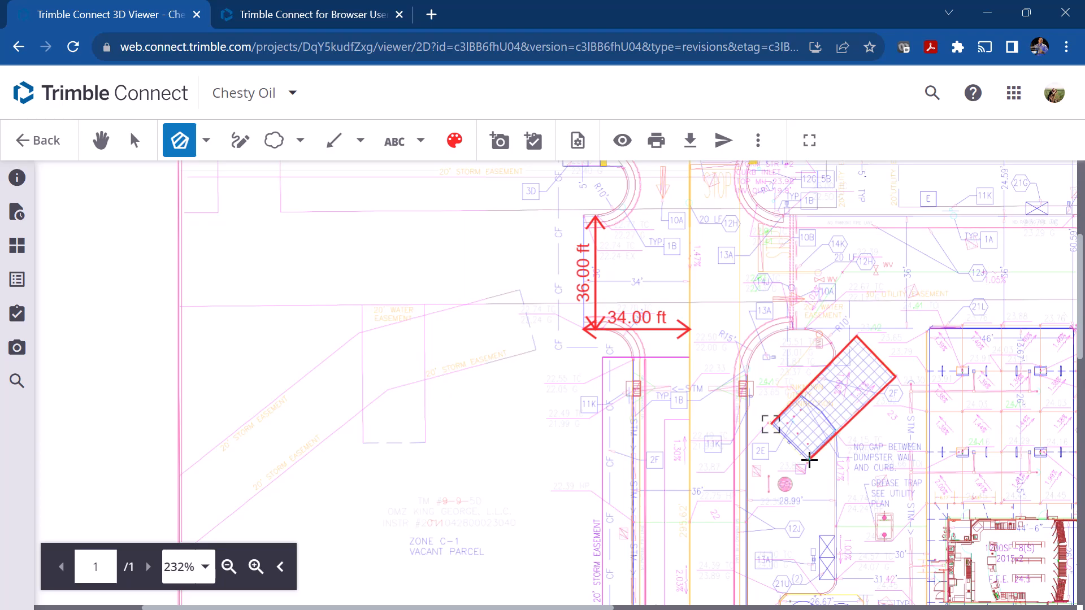
{"action": "left_click", "coordinate": [770, 422]}
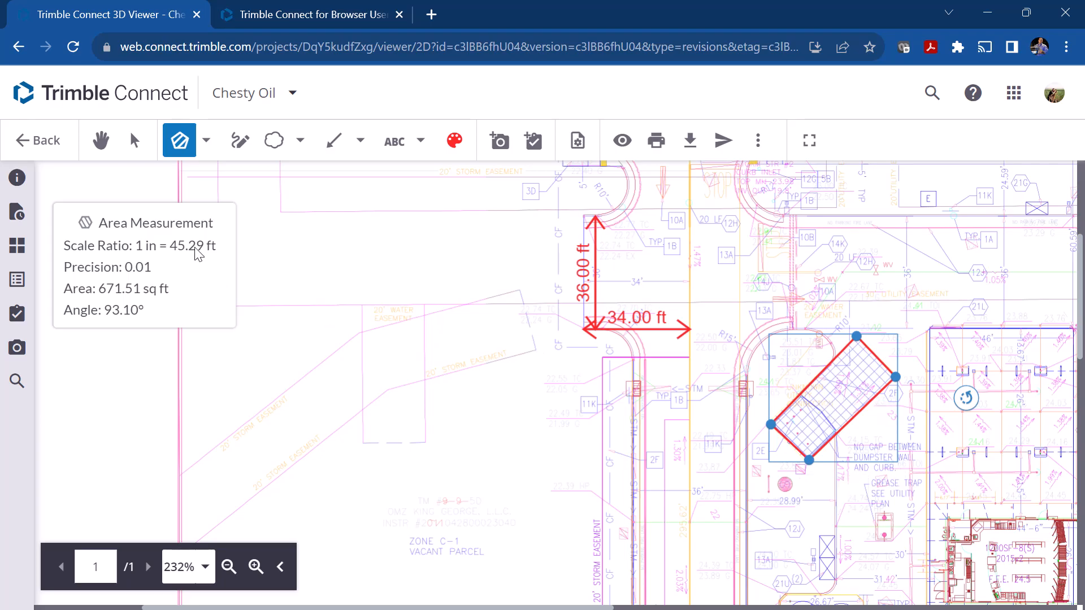
{"action": "left_click_drag", "start_coordinate": [808, 460], "coordinate": [810, 462]}
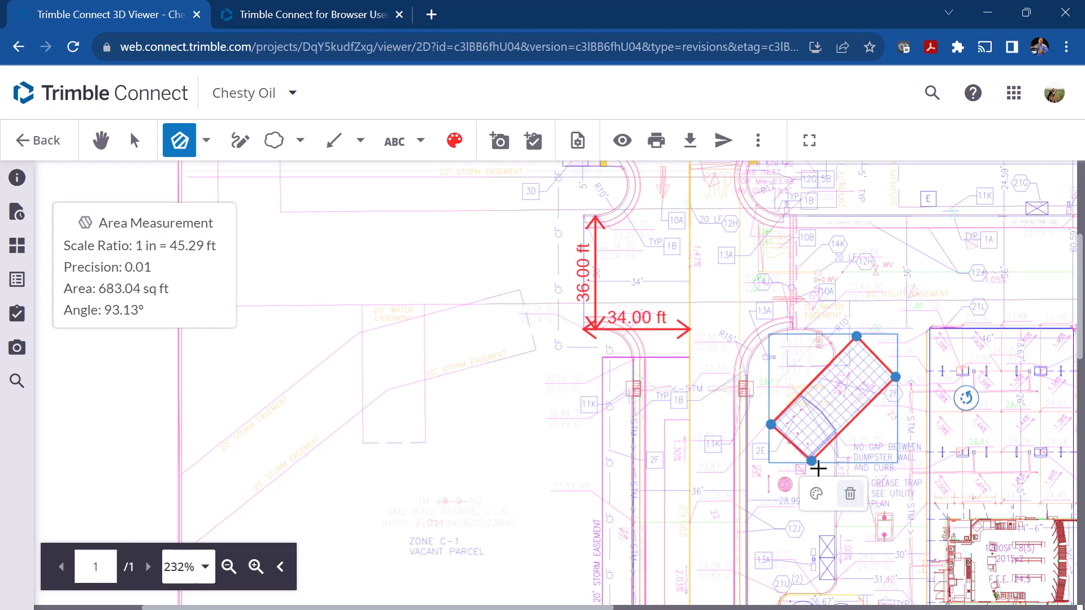
Step: Outline the rectangular building southeast of the dumpster pad with a closed four-corner area measurement
{"action": "scroll", "coordinate": [1007, 475], "scroll_direction": "down", "scroll_amount": 5}
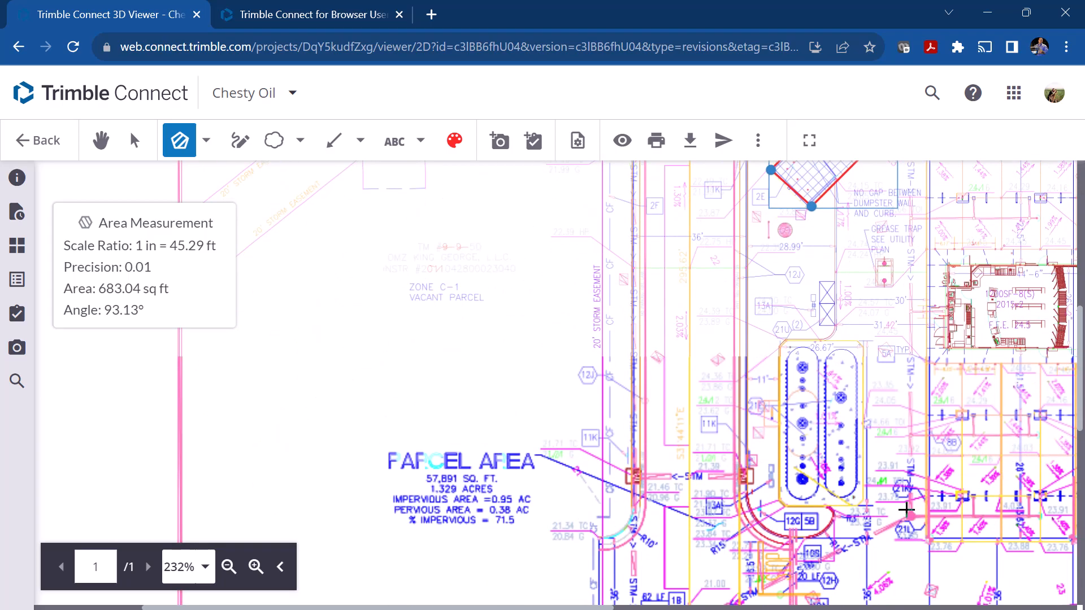
{"action": "left_click", "coordinate": [101, 140]}
{"action": "mouse_move", "coordinate": [955, 346]}
{"action": "left_mouse_down"}
{"action": "mouse_move", "coordinate": [787, 380]}
{"action": "mouse_move", "coordinate": [656, 455]}
{"action": "left_mouse_up"}
{"action": "scroll", "coordinate": [722, 433], "scroll_direction": "up", "scroll_amount": 3}
{"action": "scroll", "coordinate": [721, 434], "scroll_direction": "down", "scroll_amount": 3}
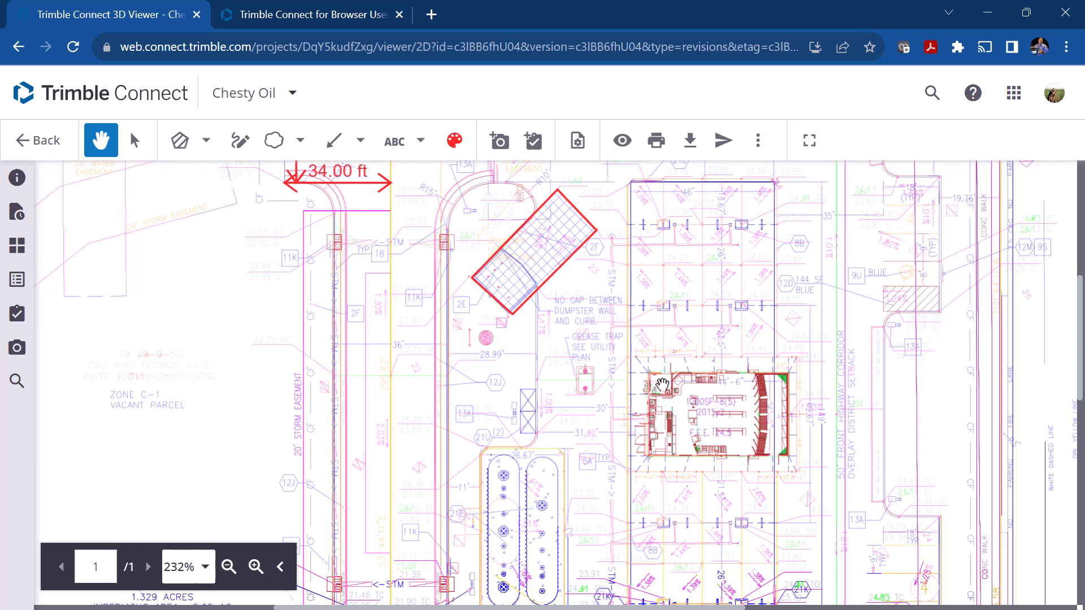
{"action": "left_click", "coordinate": [182, 143]}
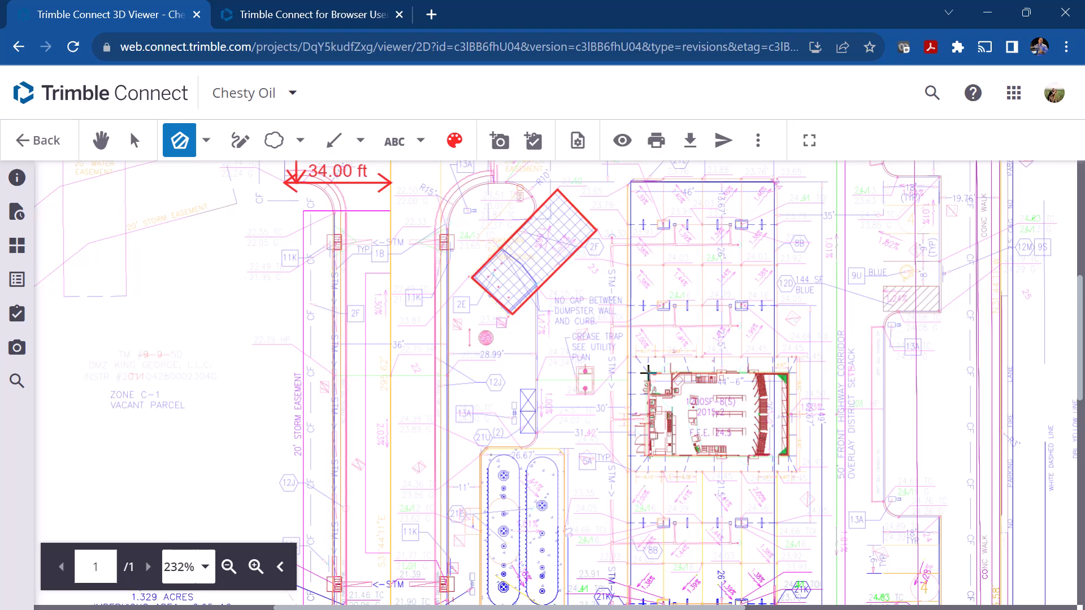
{"action": "left_click_drag", "start_coordinate": [648, 371], "coordinate": [791, 375]}
{"action": "mouse_move", "coordinate": [790, 374]}
{"action": "left_mouse_down"}
{"action": "mouse_move", "coordinate": [787, 456]}
{"action": "mouse_move", "coordinate": [655, 480]}
{"action": "mouse_move", "coordinate": [662, 462]}
{"action": "left_mouse_up"}
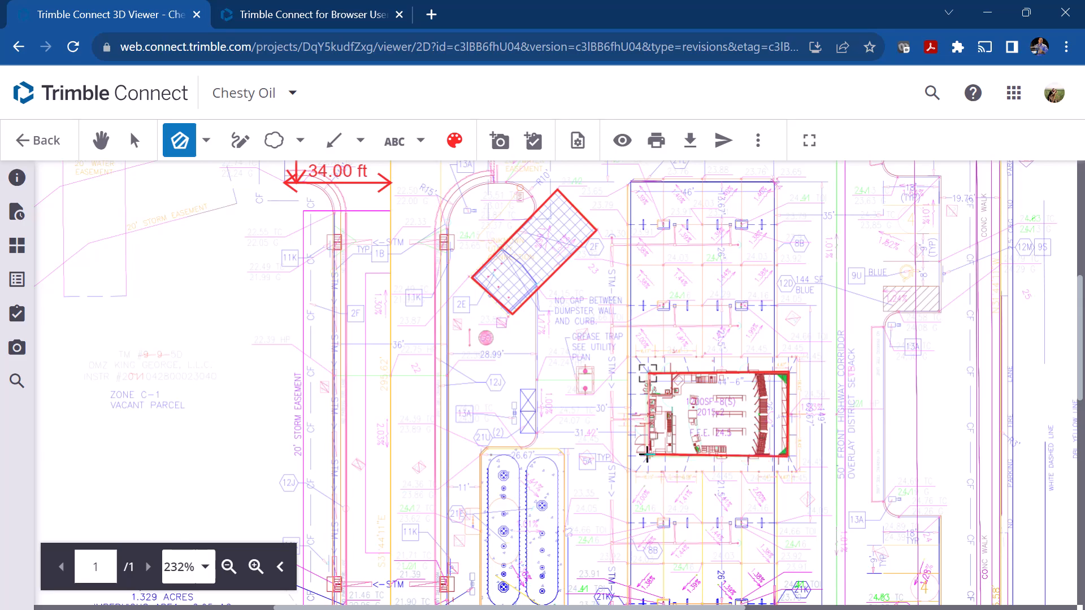
{"action": "left_click", "coordinate": [646, 456]}
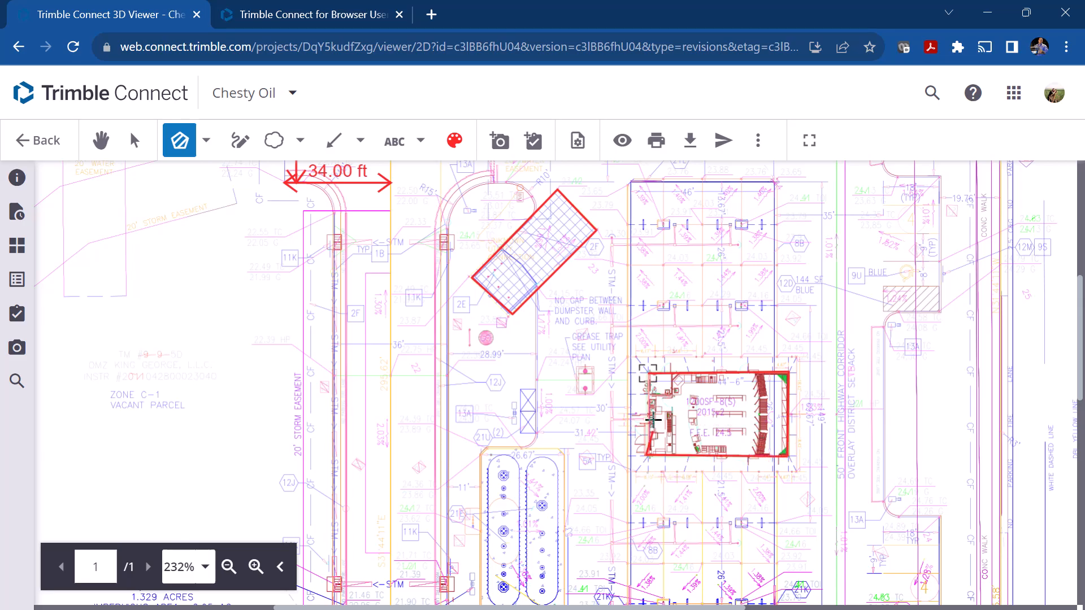
{"action": "left_click", "coordinate": [644, 373]}
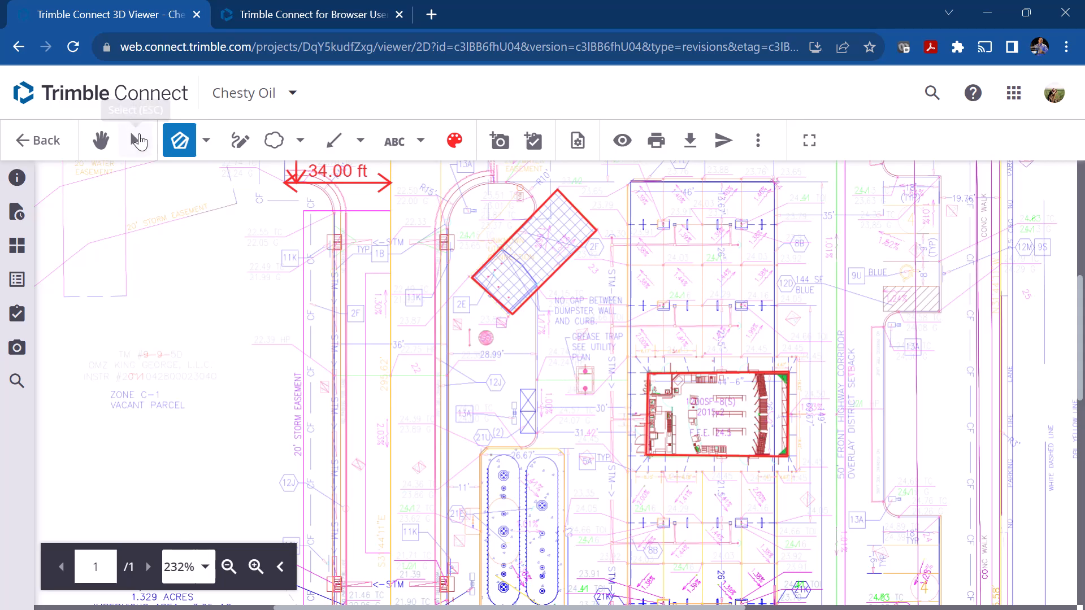
Step: Select the building's area measurement and adjust its upper-left vertex to match the building corner
{"action": "left_click", "coordinate": [137, 141]}
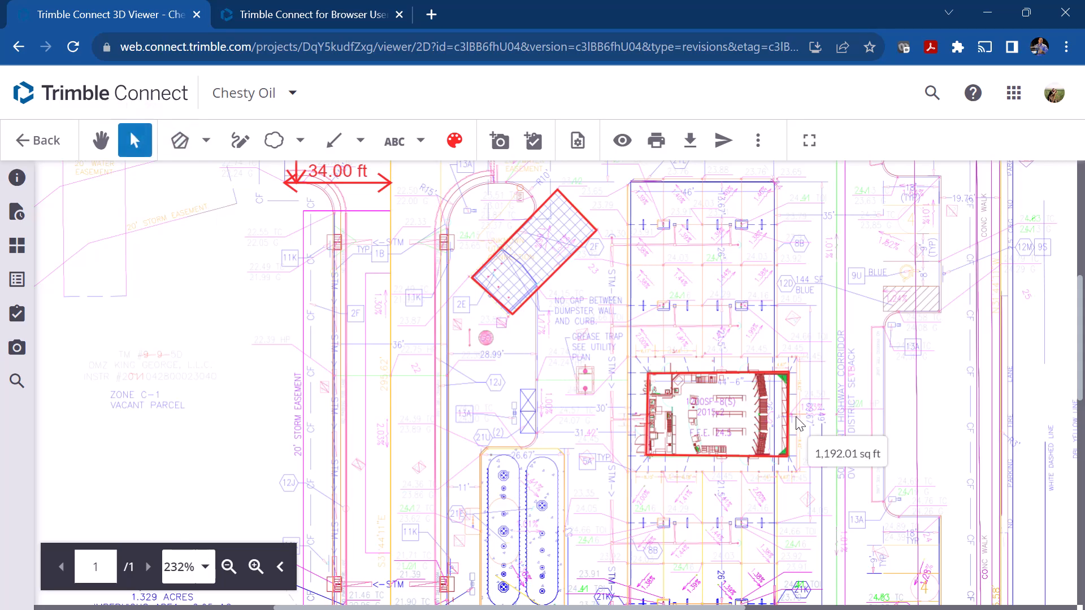
{"action": "left_click", "coordinate": [744, 384]}
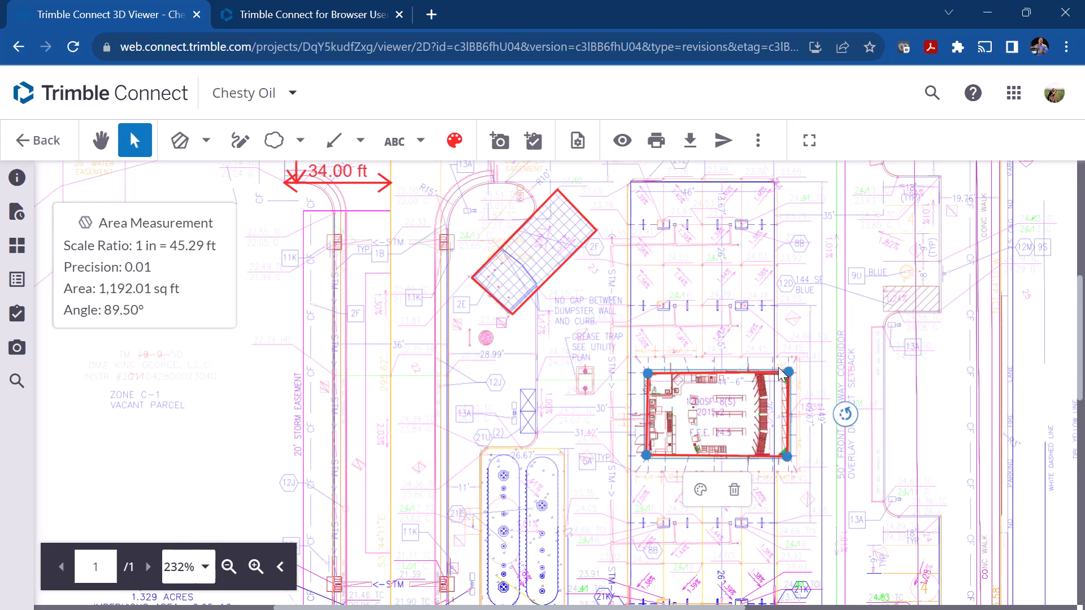
{"action": "left_click_drag", "start_coordinate": [647, 373], "coordinate": [648, 374]}
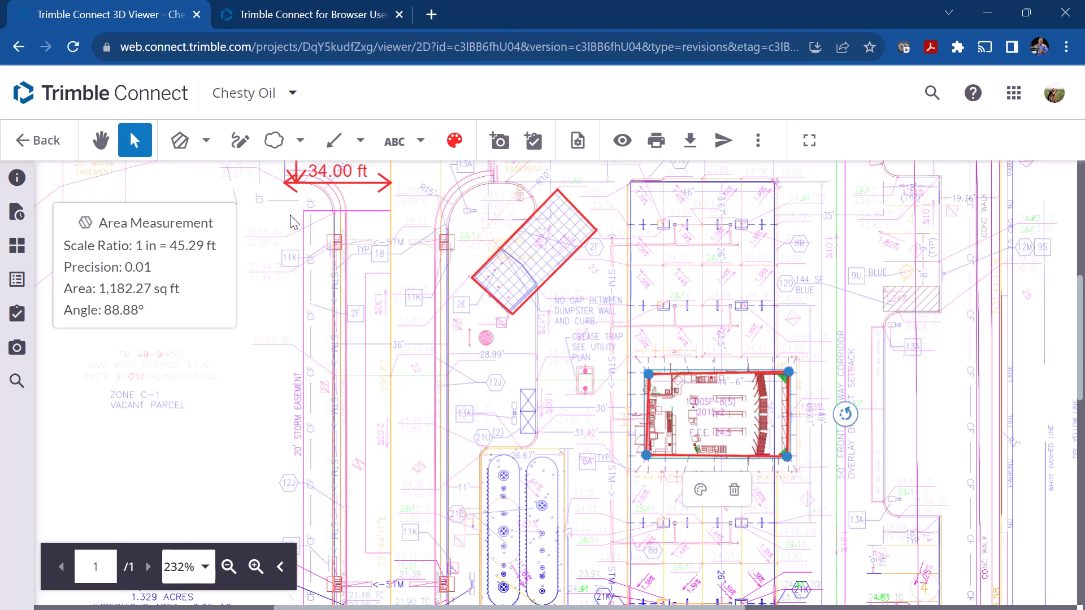
Step: Choose the Perimeter measurement and fit the site plan to the viewer's width
{"action": "left_click", "coordinate": [207, 141]}
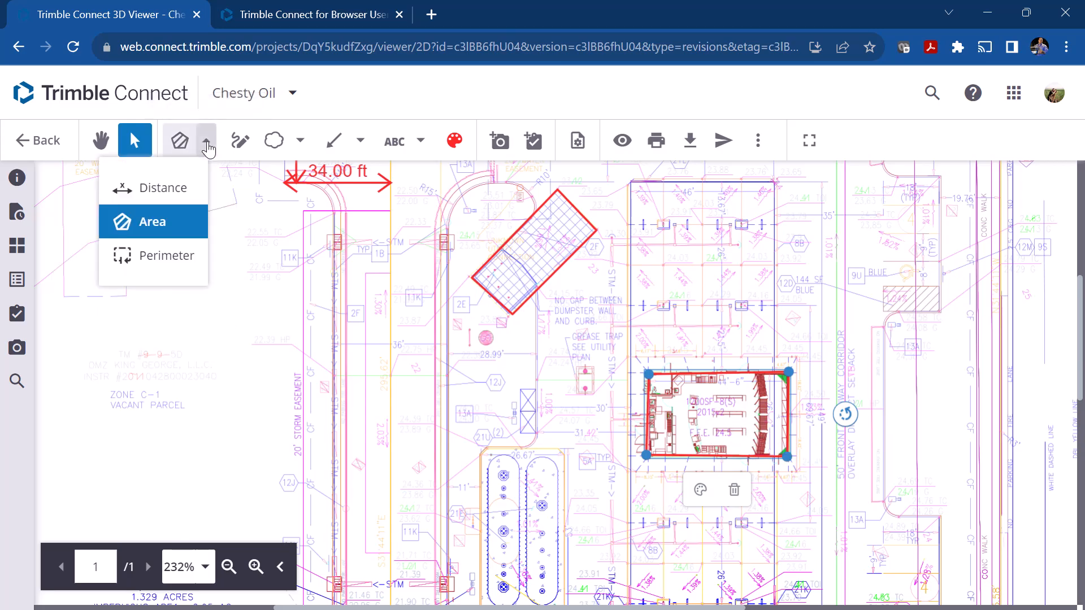
{"action": "left_click", "coordinate": [164, 257]}
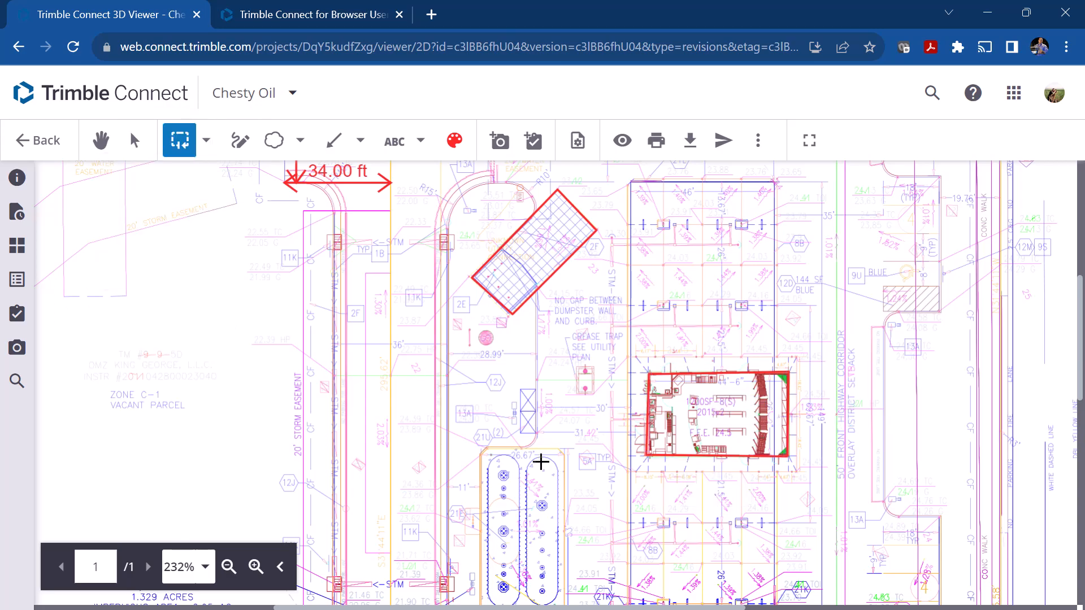
{"action": "scroll", "coordinate": [474, 371], "scroll_direction": "down", "scroll_amount": 3}
{"action": "scroll", "coordinate": [490, 387], "scroll_direction": "up", "scroll_amount": 3}
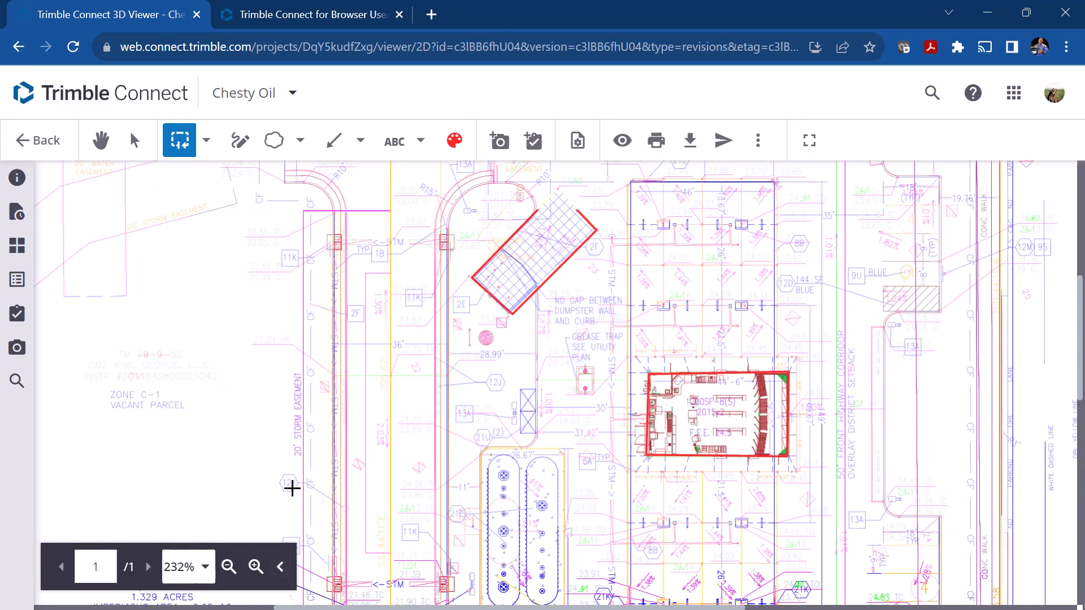
{"action": "left_click", "coordinate": [228, 567]}
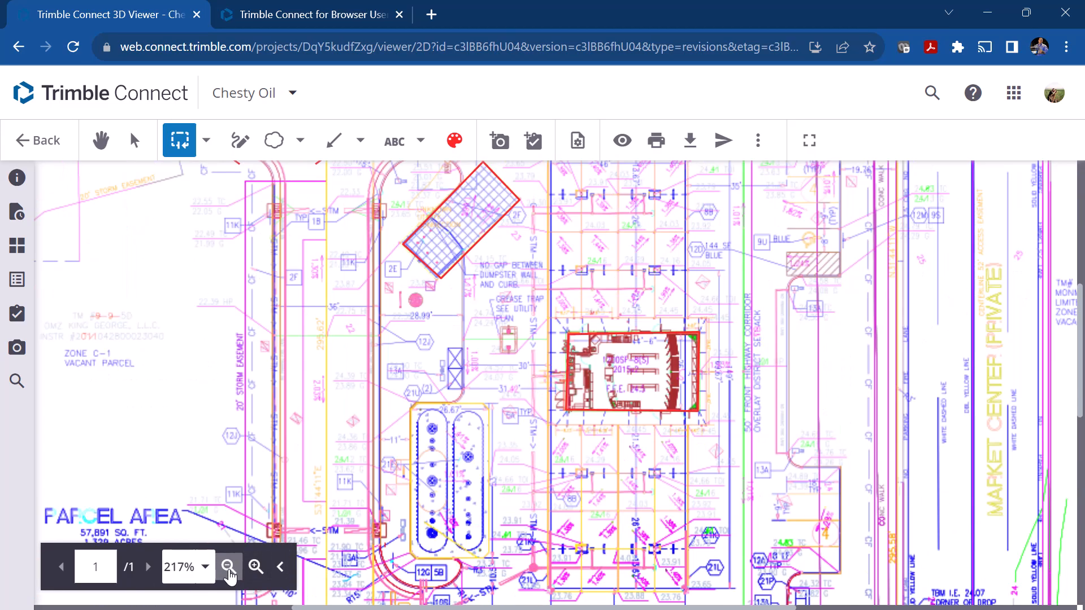
{"action": "left_click", "coordinate": [228, 566]}
{"action": "left_click", "coordinate": [229, 567]}
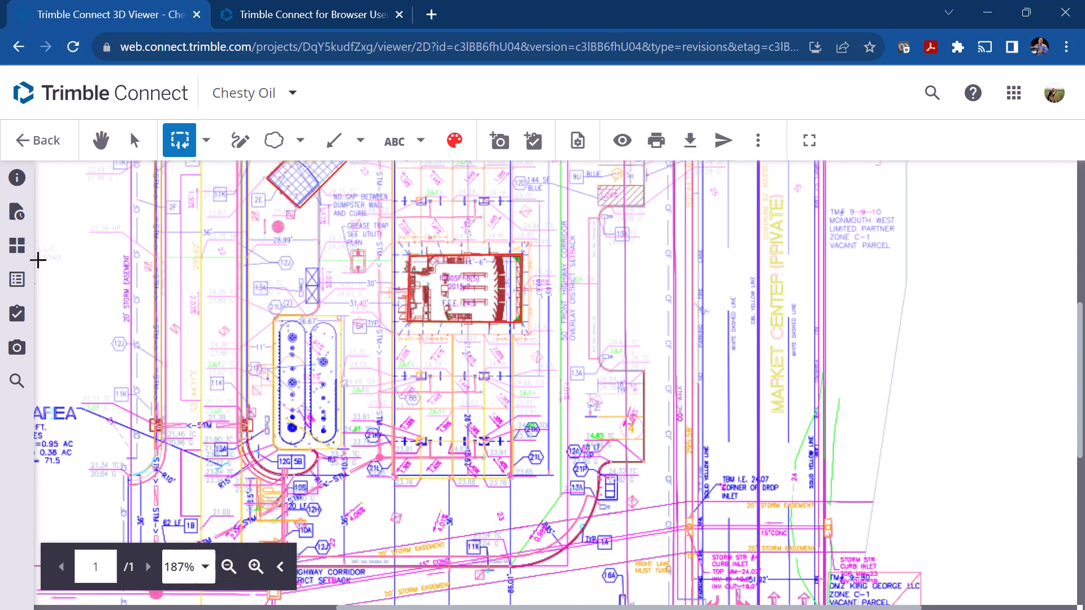
{"action": "left_click", "coordinate": [203, 562]}
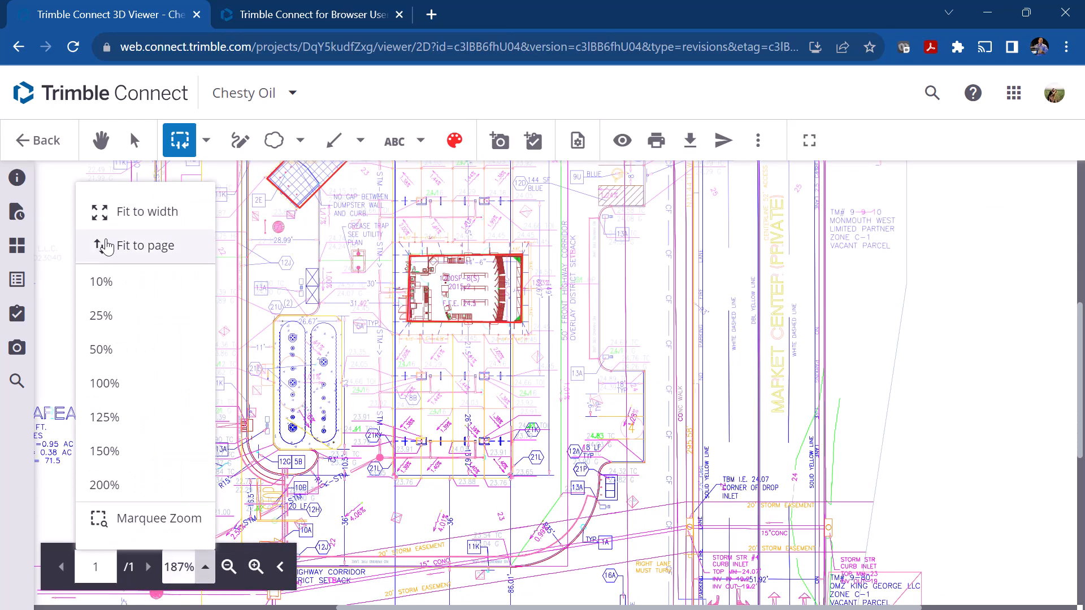
{"action": "left_click", "coordinate": [128, 213]}
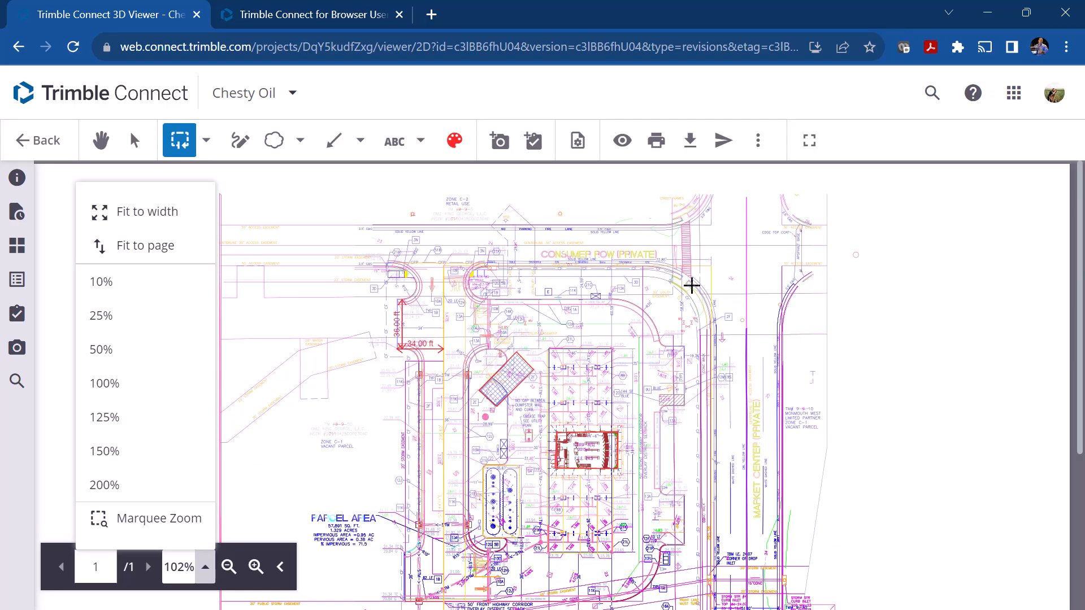
Step: Trace a closed perimeter measurement around the whole site, from Consumer Row down to the walk along James Madison Parkway
{"action": "left_click", "coordinate": [179, 140]}
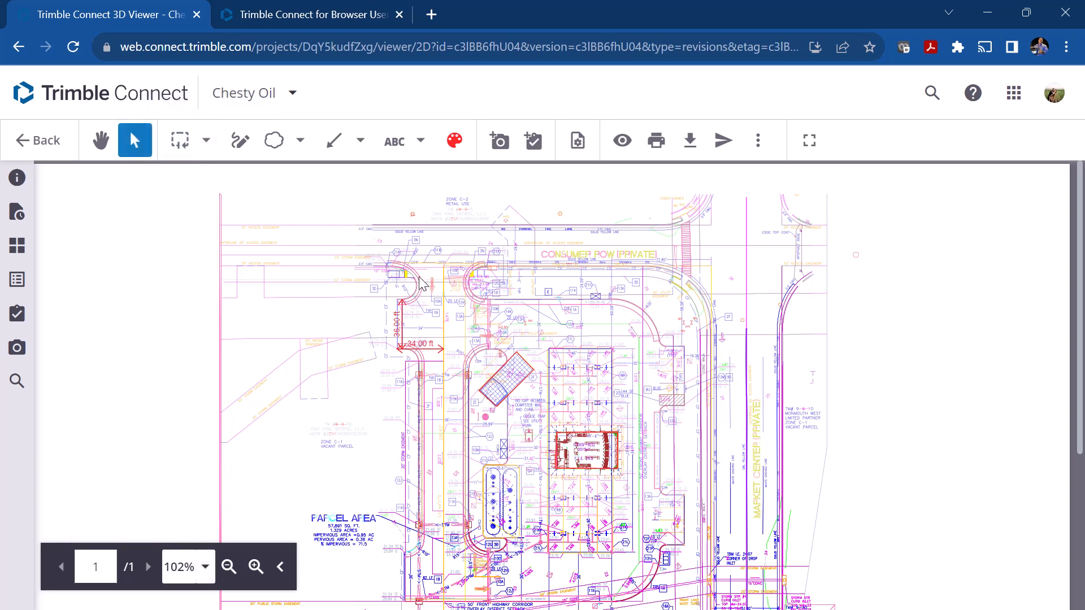
{"action": "left_click", "coordinate": [179, 140]}
{"action": "mouse_move", "coordinate": [389, 262]}
{"action": "left_mouse_down"}
{"action": "mouse_move", "coordinate": [714, 259]}
{"action": "mouse_move", "coordinate": [704, 484]}
{"action": "mouse_move", "coordinate": [721, 537]}
{"action": "mouse_move", "coordinate": [708, 375]}
{"action": "left_mouse_up"}
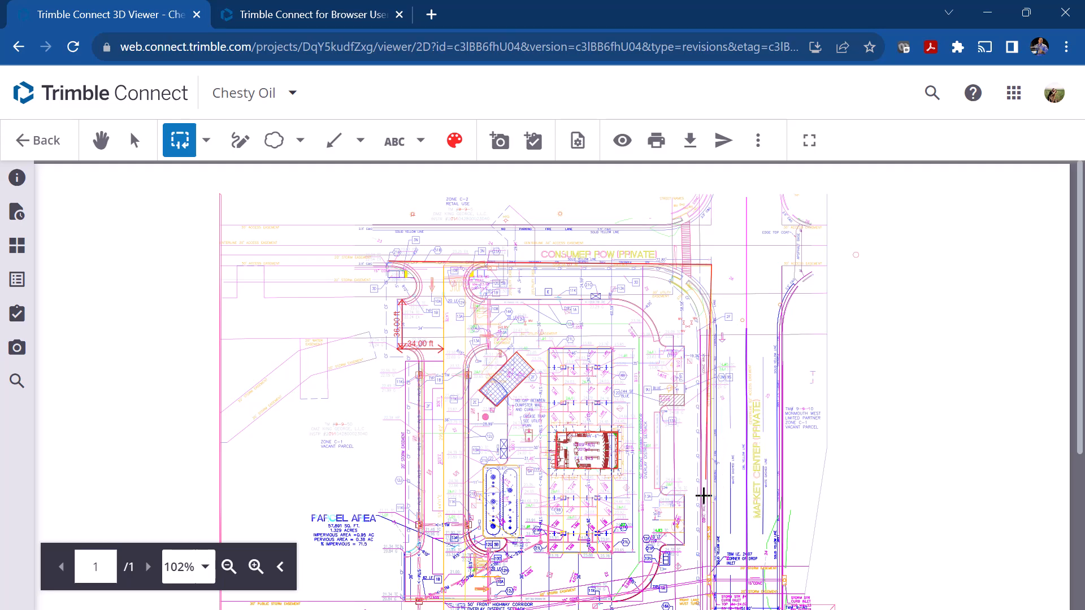
{"action": "scroll", "coordinate": [703, 497], "scroll_direction": "down", "scroll_amount": 3}
{"action": "left_click", "coordinate": [708, 394]}
{"action": "left_click", "coordinate": [675, 447]}
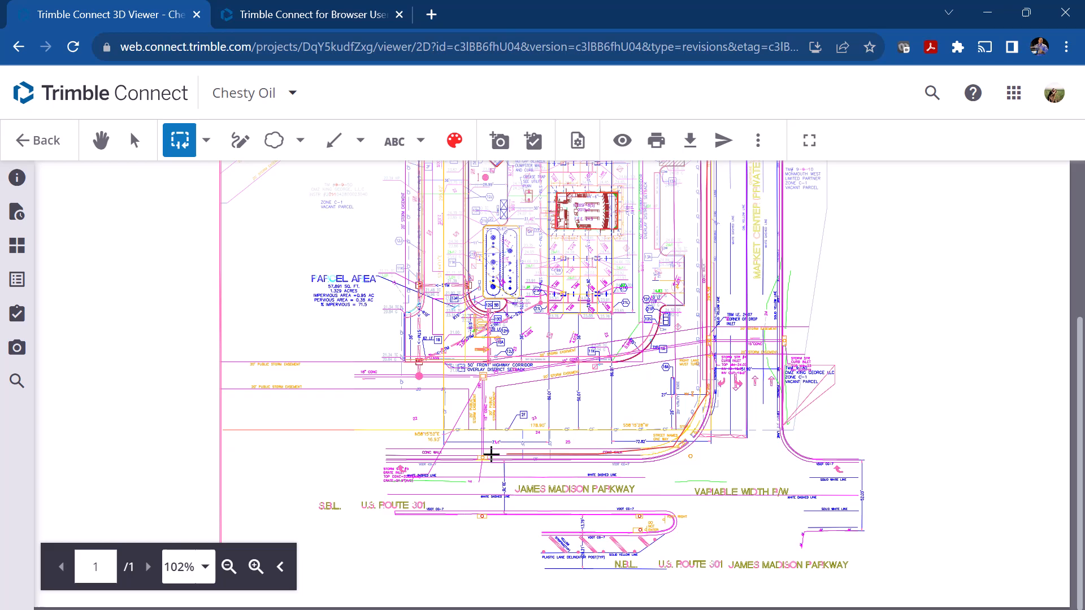
{"action": "left_click", "coordinate": [378, 450]}
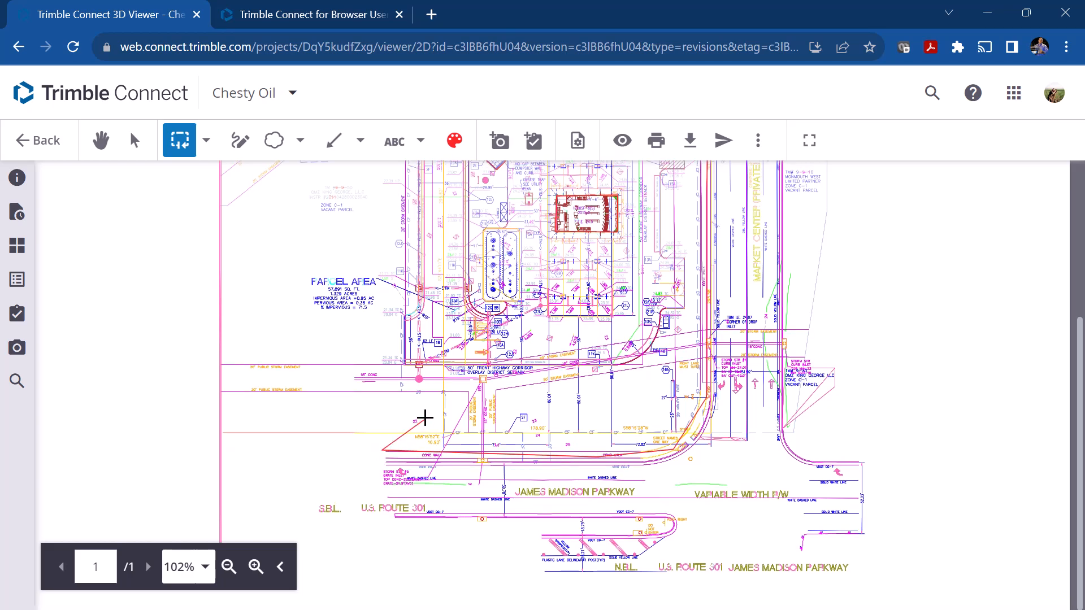
{"action": "scroll", "coordinate": [421, 407], "scroll_direction": "up", "scroll_amount": 3}
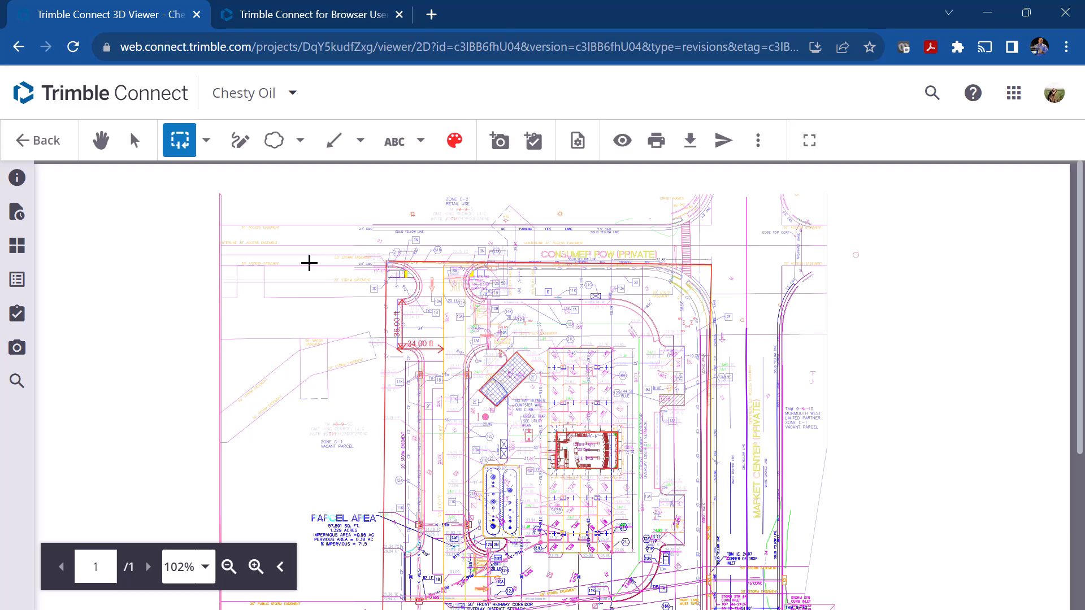
Step: Select the site's perimeter measurement and examine its details and vertices around the boundary
{"action": "left_click", "coordinate": [134, 140]}
{"action": "left_click", "coordinate": [462, 259]}
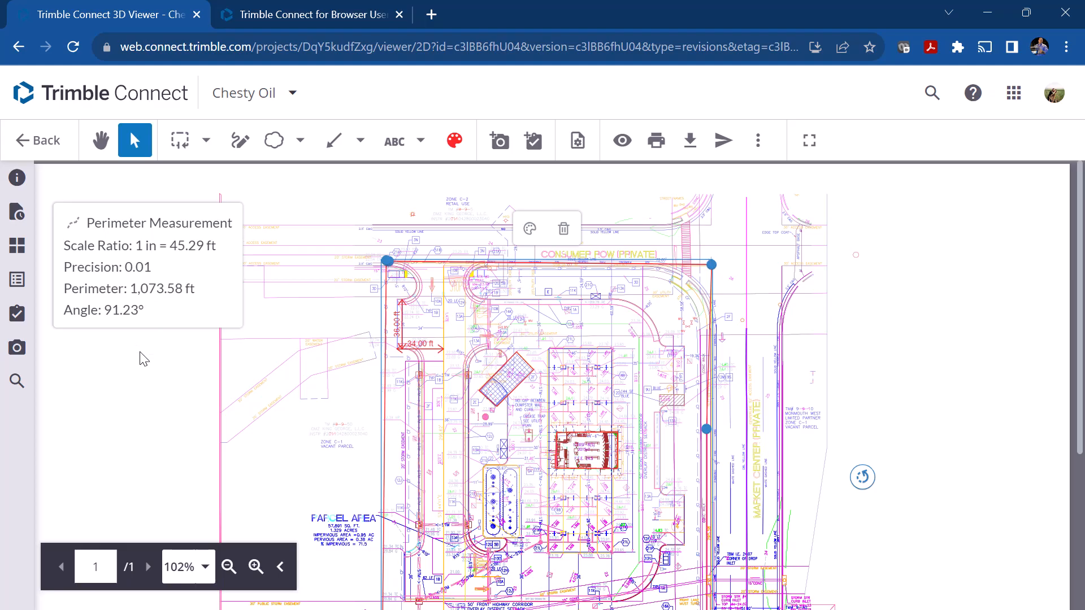
{"action": "left_click", "coordinate": [205, 141]}
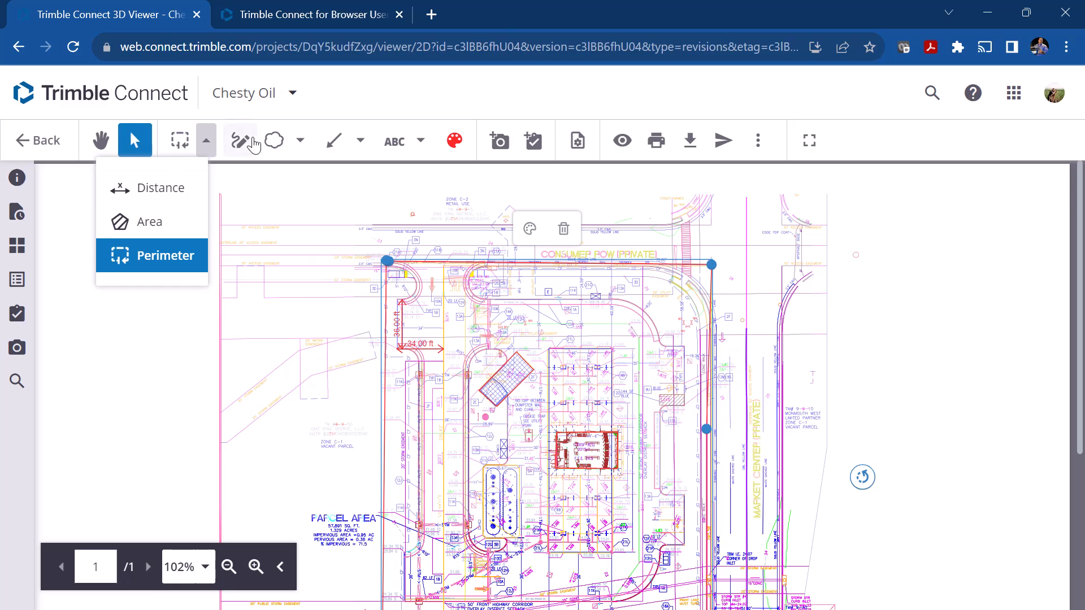
{"action": "left_click", "coordinate": [395, 113]}
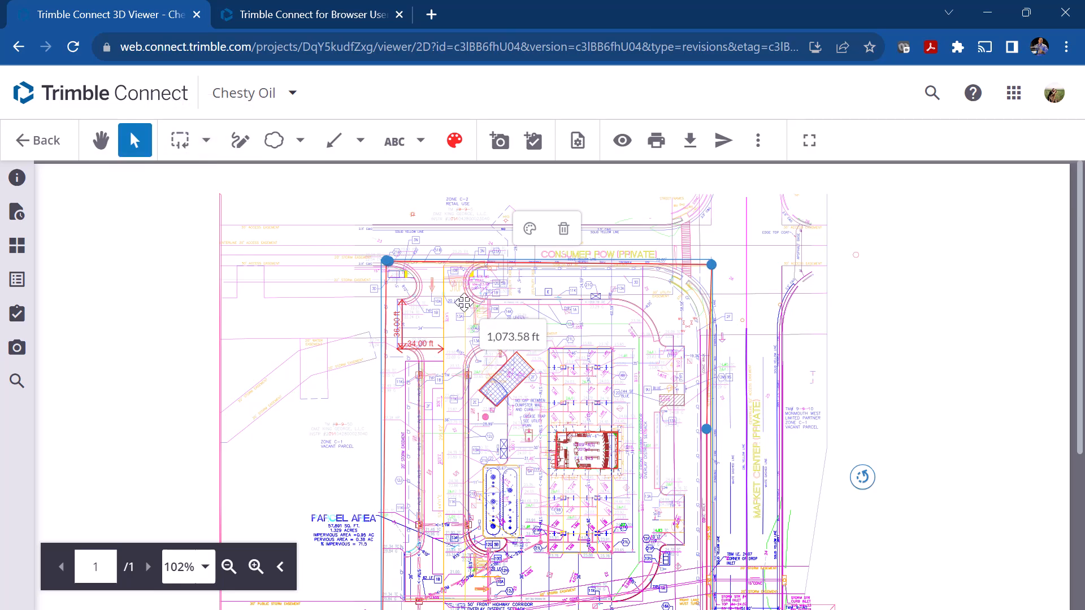
{"action": "scroll", "coordinate": [463, 303], "scroll_direction": "down", "scroll_amount": 1}
{"action": "scroll", "coordinate": [464, 303], "scroll_direction": "down", "scroll_amount": 3}
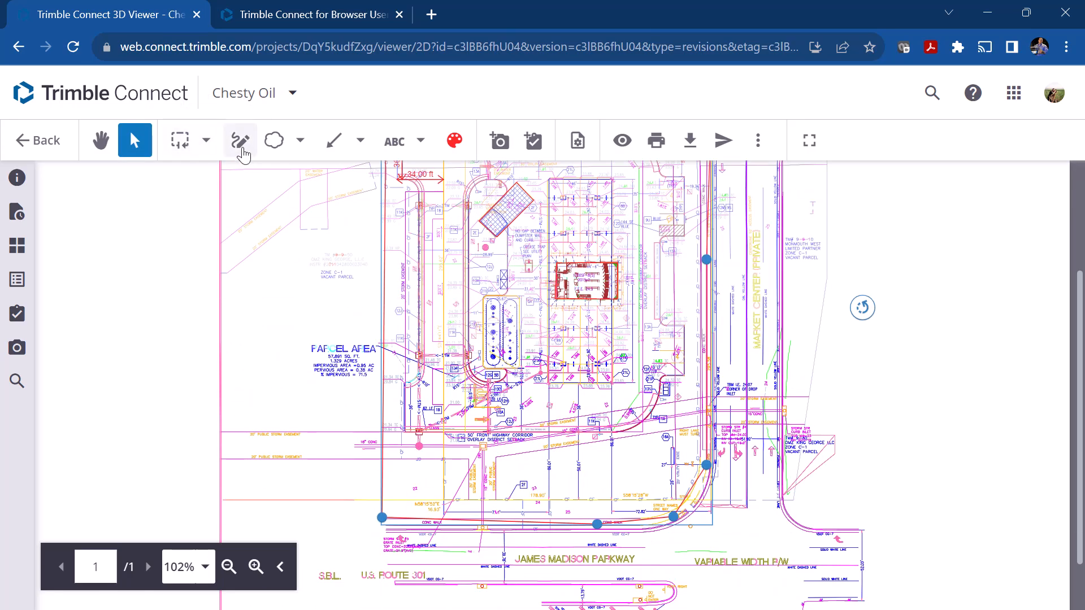
Step: Draw a freehand circle around the Parcel Area note and a freehand arrow pointing at the vacant parcel note east of Market Center
{"action": "left_click", "coordinate": [240, 147]}
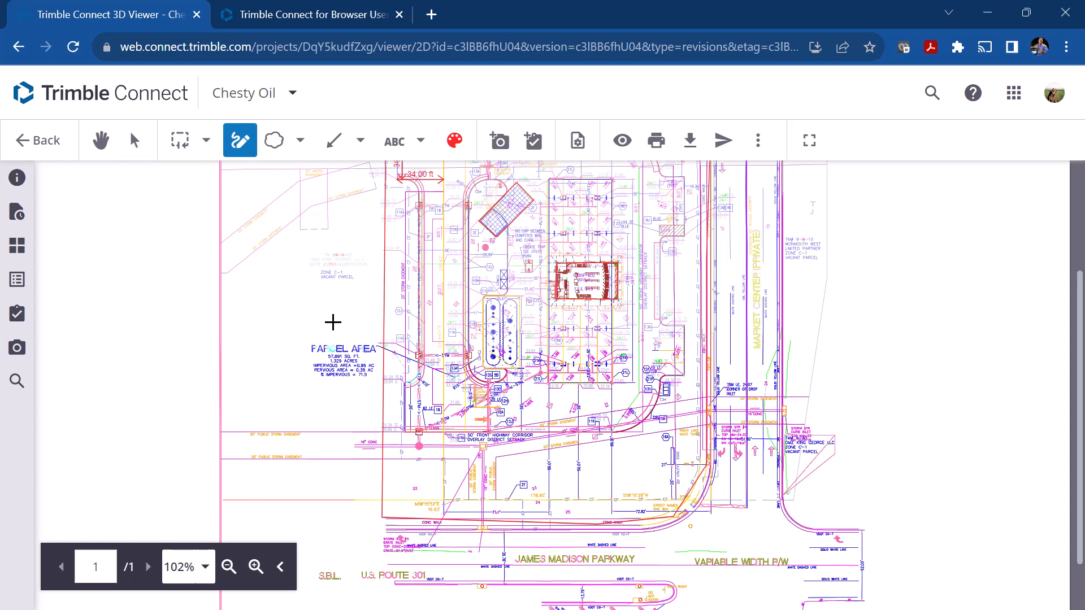
{"action": "scroll", "coordinate": [337, 353], "scroll_direction": "up", "scroll_amount": 2}
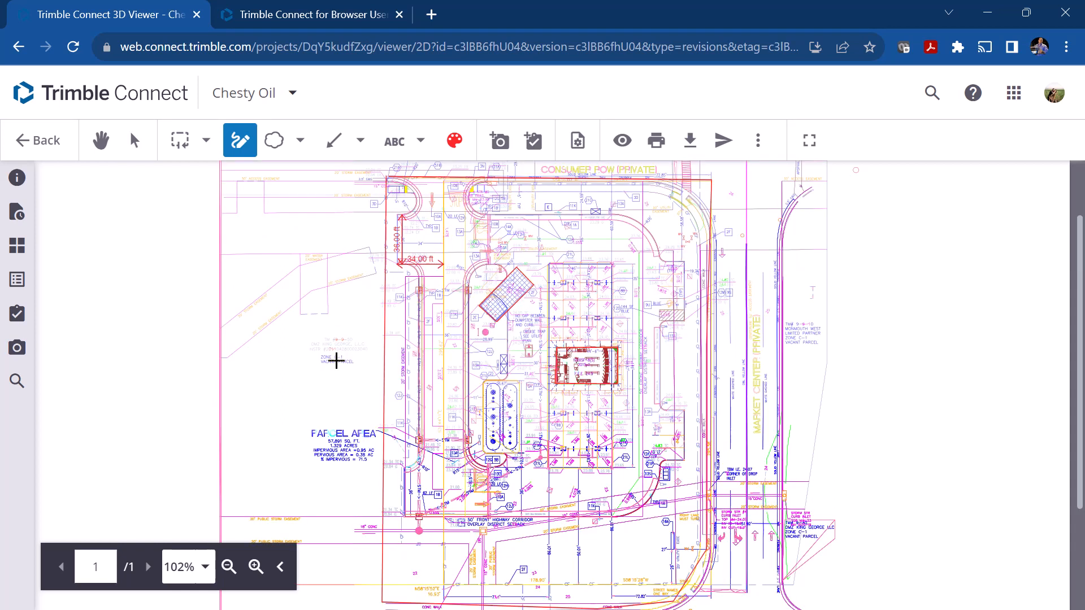
{"action": "mouse_move", "coordinate": [368, 423]}
{"action": "left_mouse_down"}
{"action": "mouse_move", "coordinate": [286, 438]}
{"action": "mouse_move", "coordinate": [351, 480]}
{"action": "mouse_move", "coordinate": [374, 424]}
{"action": "left_mouse_up"}
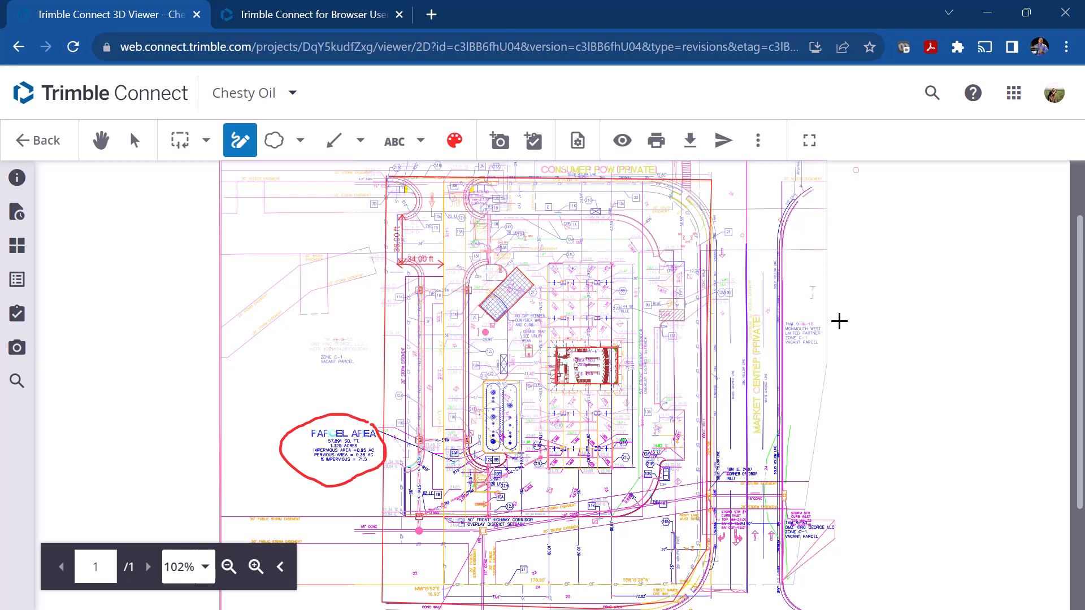
{"action": "left_click_drag", "start_coordinate": [809, 325], "coordinate": [888, 287]}
{"action": "left_click_drag", "start_coordinate": [817, 310], "coordinate": [830, 331]}
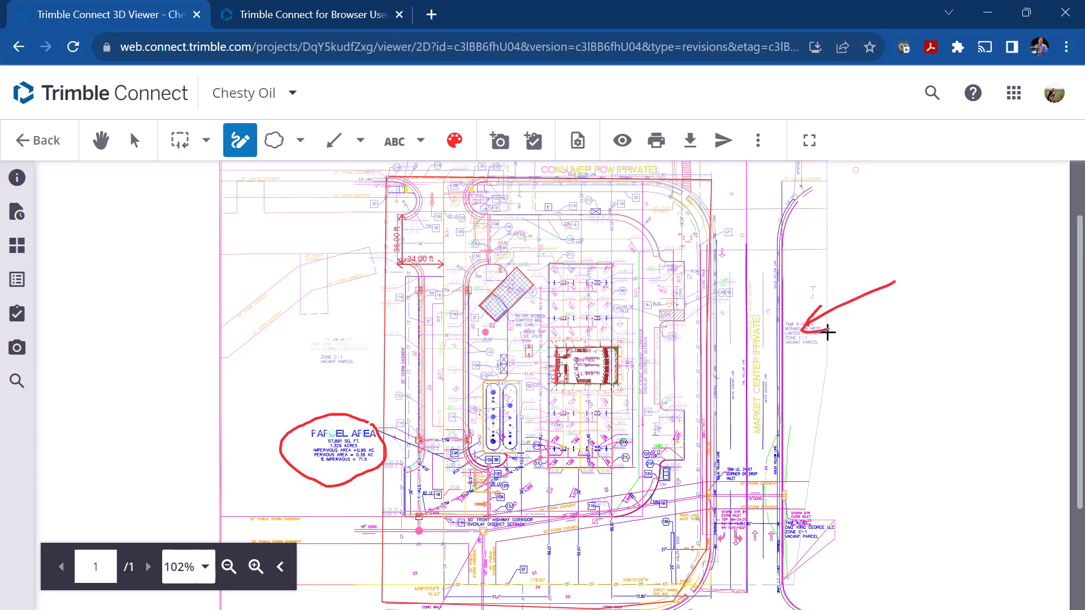
Step: Draw a revision cloud around the rectangular building at the centre of the site
{"action": "left_click", "coordinate": [300, 140]}
{"action": "left_click", "coordinate": [240, 188]}
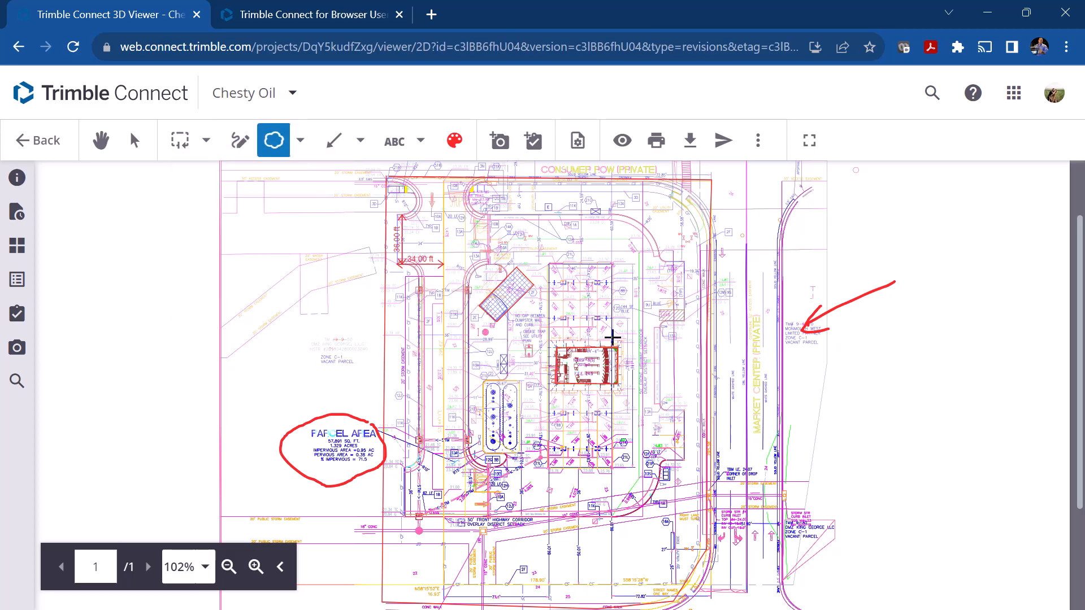
{"action": "mouse_move", "coordinate": [611, 332]}
{"action": "left_mouse_down"}
{"action": "mouse_move", "coordinate": [601, 418]}
{"action": "mouse_move", "coordinate": [557, 431]}
{"action": "mouse_move", "coordinate": [634, 390]}
{"action": "mouse_move", "coordinate": [605, 411]}
{"action": "mouse_move", "coordinate": [525, 399]}
{"action": "mouse_move", "coordinate": [538, 358]}
{"action": "mouse_move", "coordinate": [565, 333]}
{"action": "mouse_move", "coordinate": [608, 337]}
{"action": "left_mouse_up"}
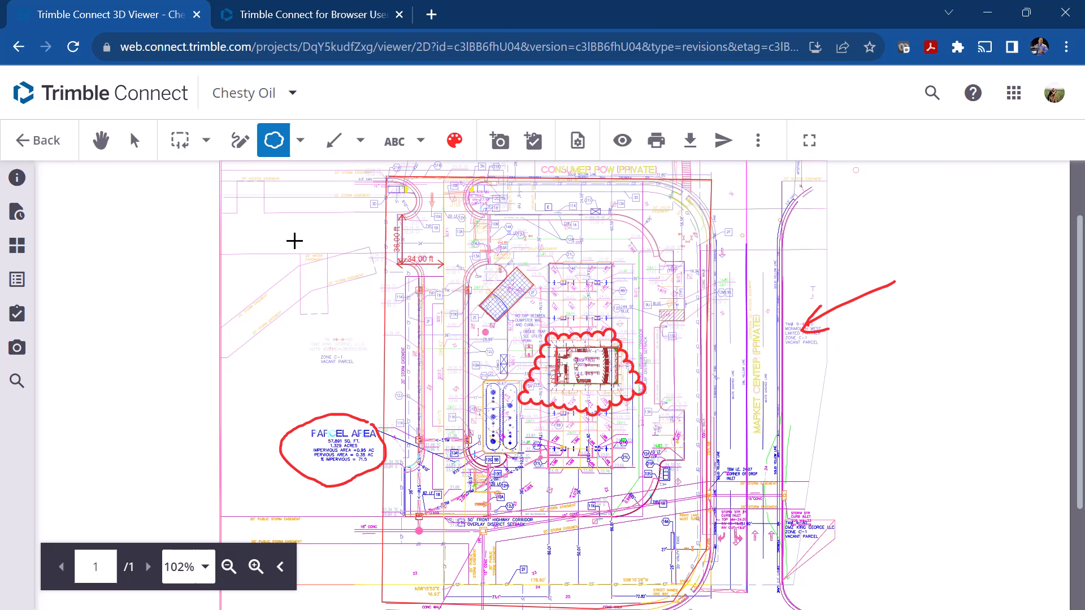
Step: Draw a wide oval annotation across the site's west boundary, above the Parcel Area note
{"action": "left_click", "coordinate": [300, 140]}
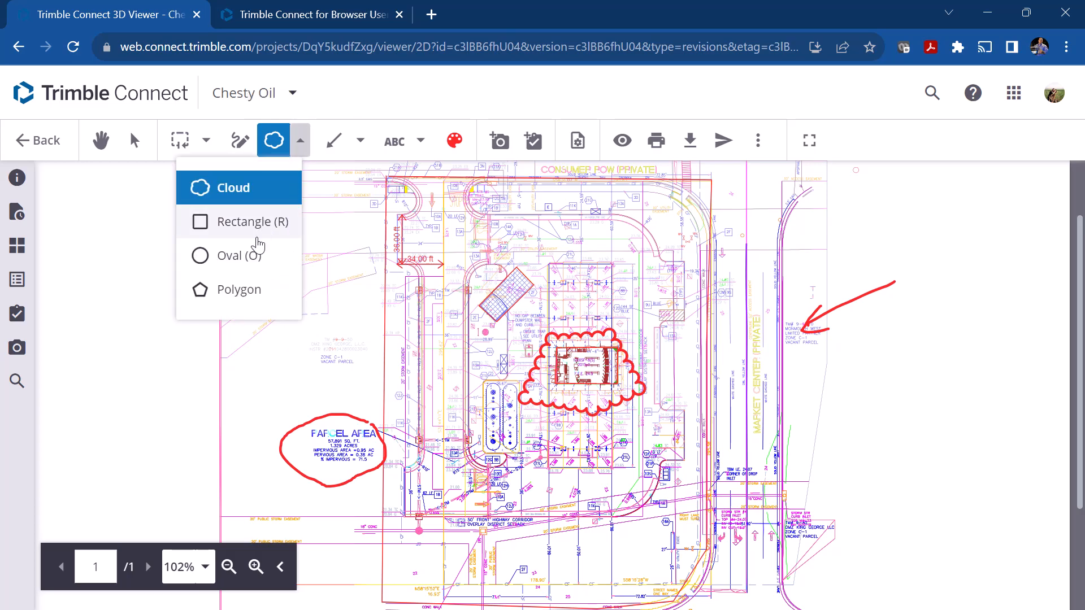
{"action": "left_click", "coordinate": [236, 257]}
{"action": "left_click_drag", "start_coordinate": [333, 306], "coordinate": [422, 347]}
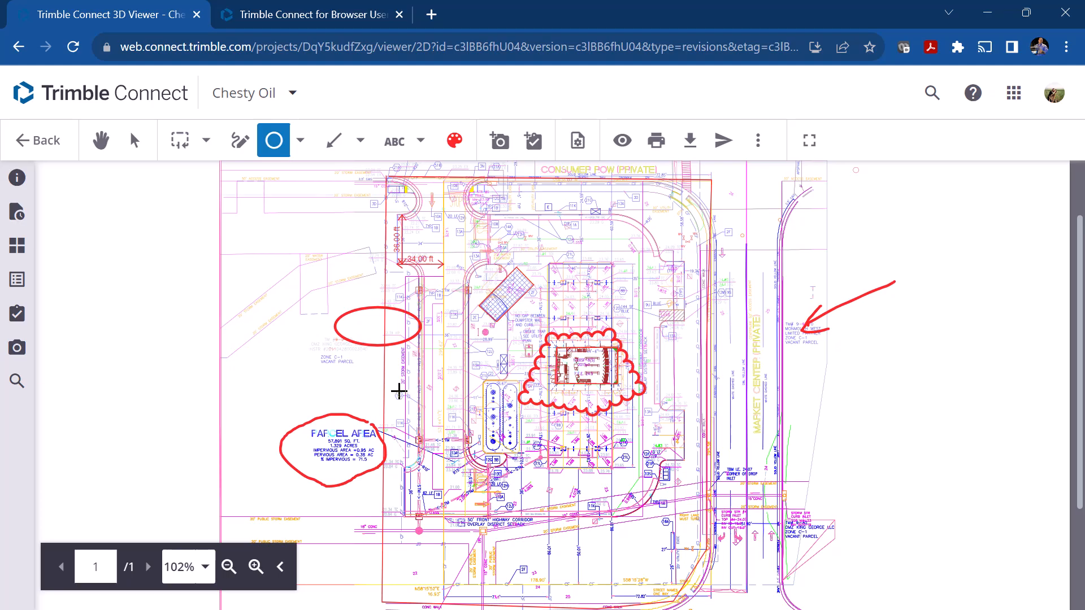
Step: Add two arrow annotations, one pointing to the area just east of the dumpster pad and one to Market Center's east edge
{"action": "left_click", "coordinate": [300, 140]}
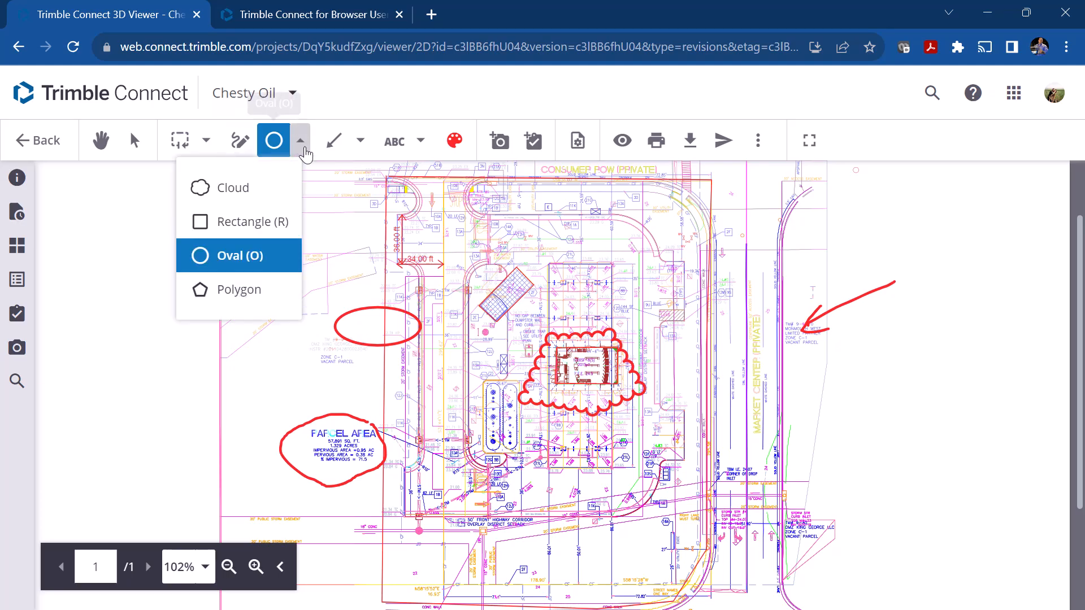
{"action": "left_click", "coordinate": [360, 142]}
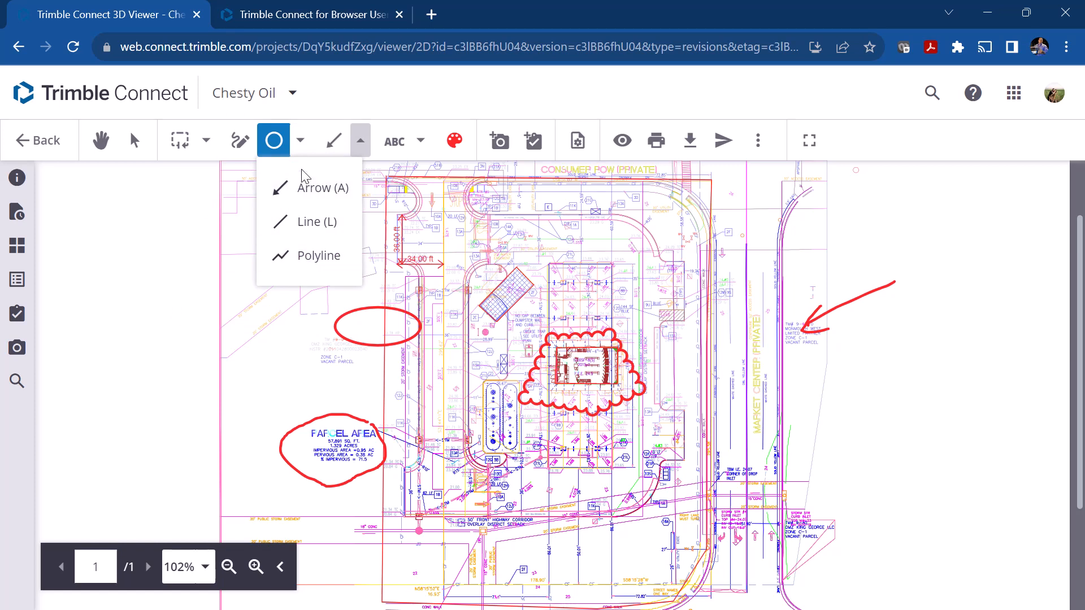
{"action": "left_click", "coordinate": [305, 187]}
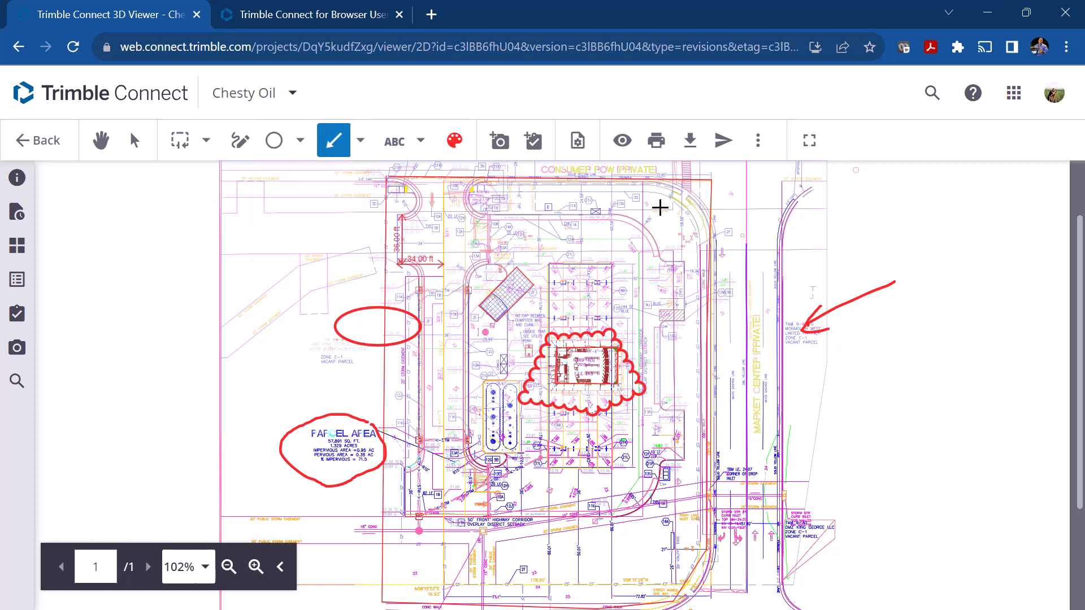
{"action": "left_click_drag", "start_coordinate": [622, 254], "coordinate": [558, 301]}
{"action": "left_click_drag", "start_coordinate": [872, 226], "coordinate": [794, 278]}
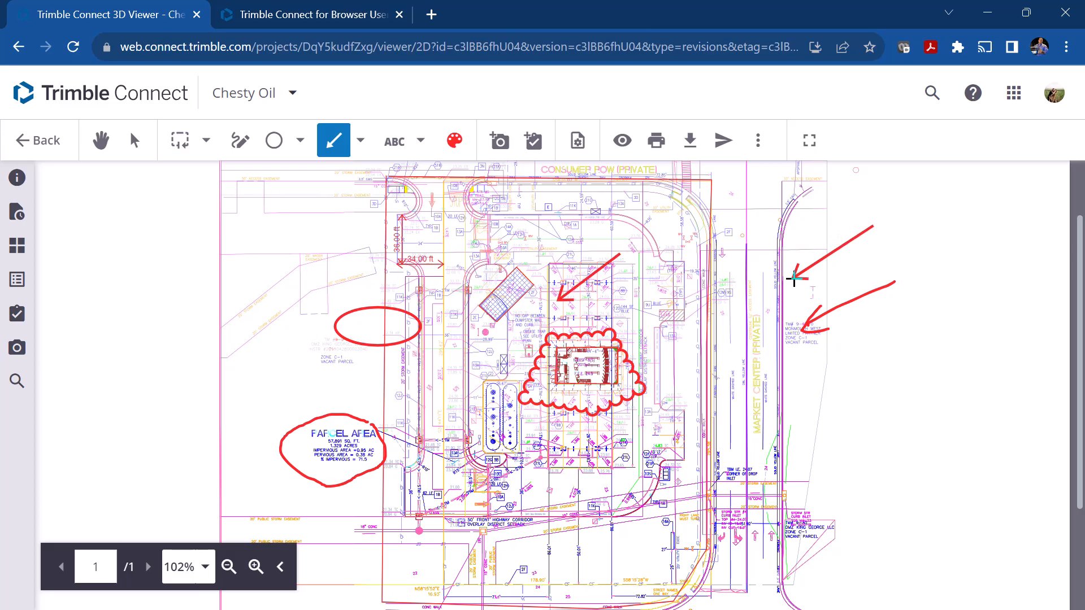
{"action": "left_click", "coordinate": [360, 141]}
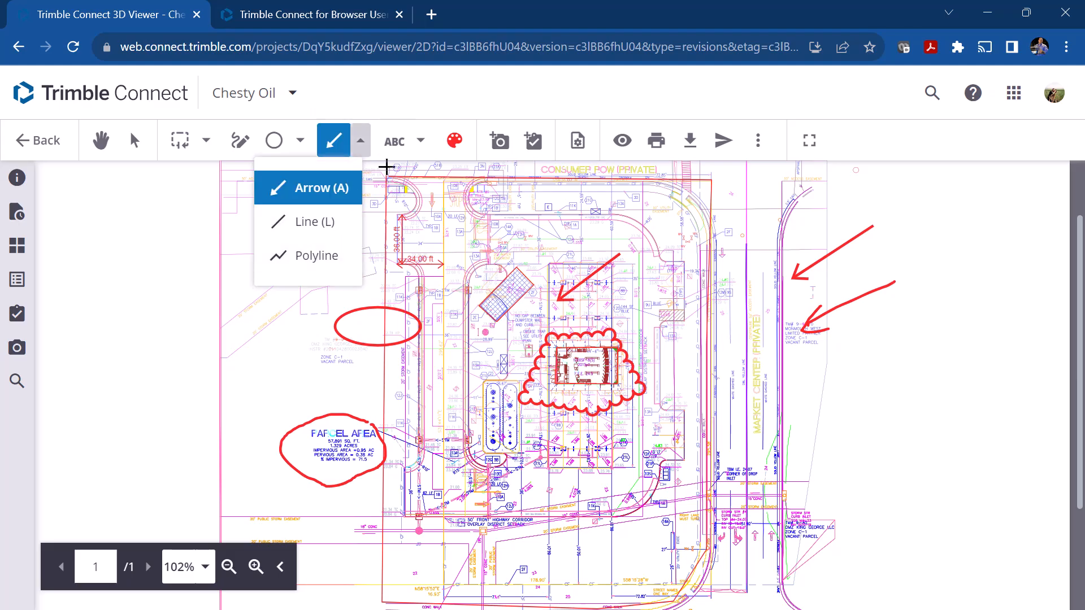
{"action": "left_click", "coordinate": [421, 141]}
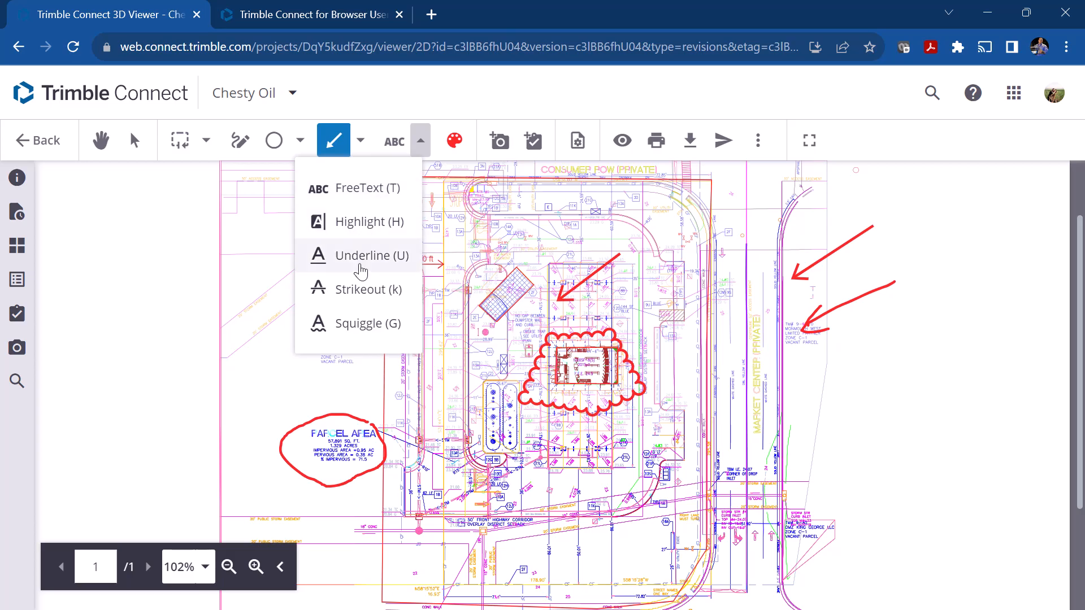
{"action": "left_click", "coordinate": [349, 325]}
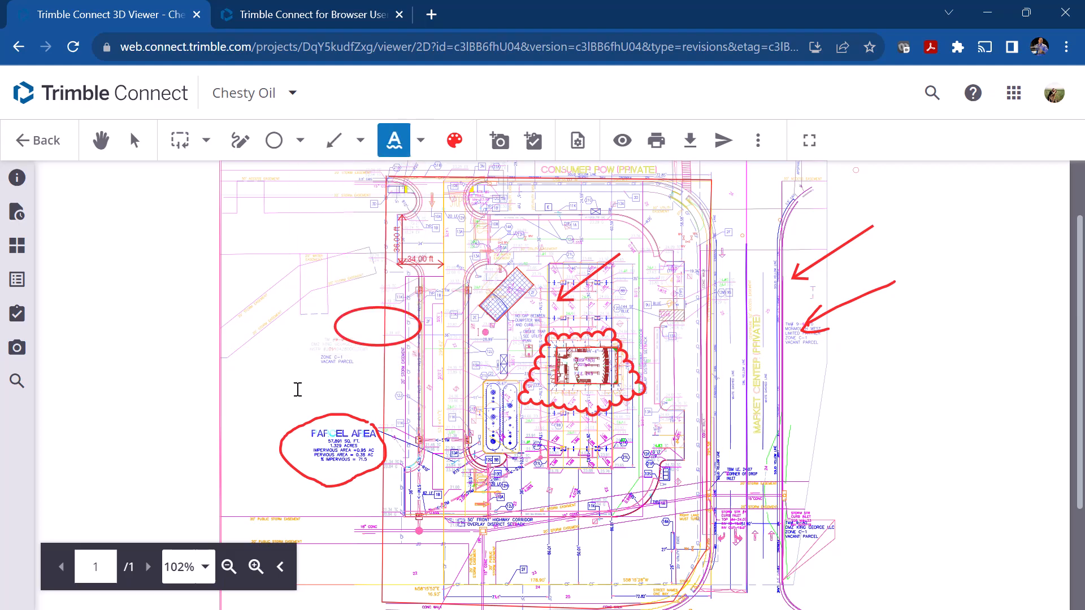
Step: Place a free text box in the blank area east of Market Center, below the arrows, containing "Test"
{"action": "key", "text": "t"}
{"action": "left_click", "coordinate": [419, 144]}
{"action": "left_click", "coordinate": [392, 184]}
{"action": "left_click_drag", "start_coordinate": [825, 393], "coordinate": [923, 444]}
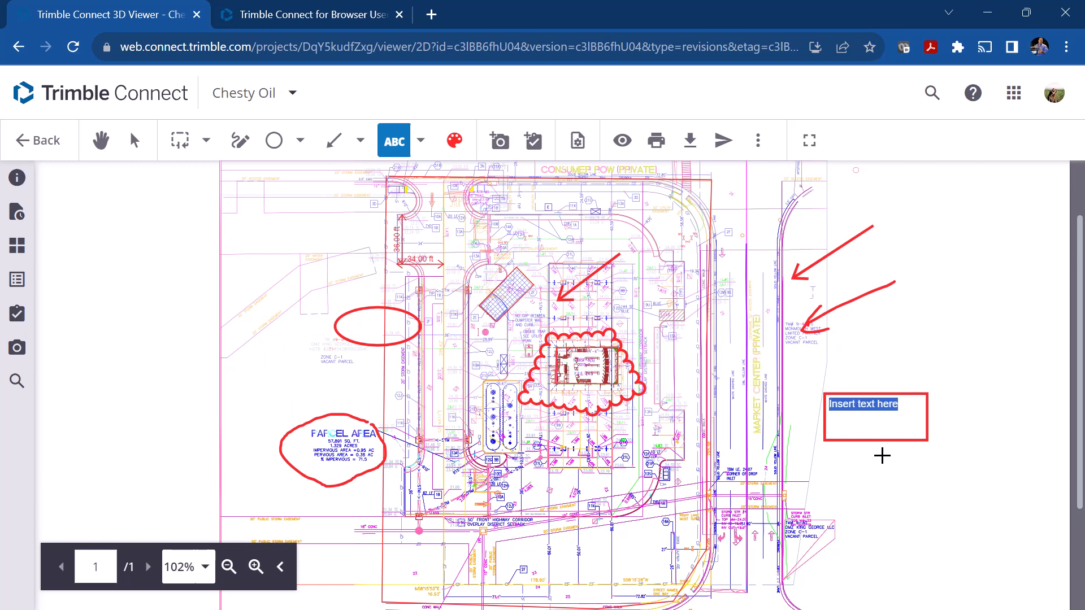
{"action": "key", "text": "BackSpace"}
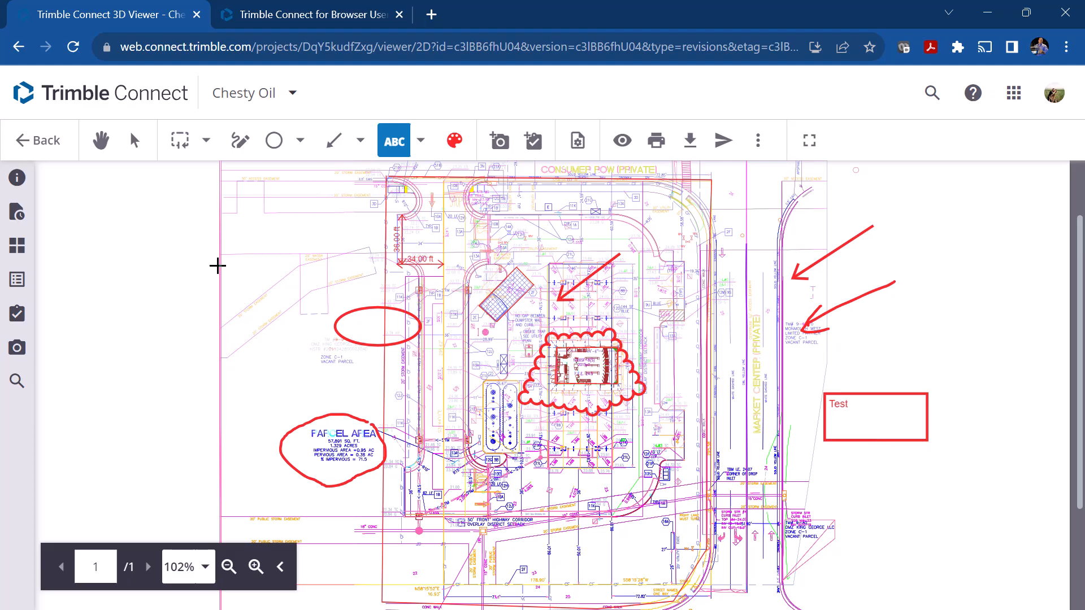
Step: Set the annotation colour to orange
{"action": "left_click", "coordinate": [454, 141]}
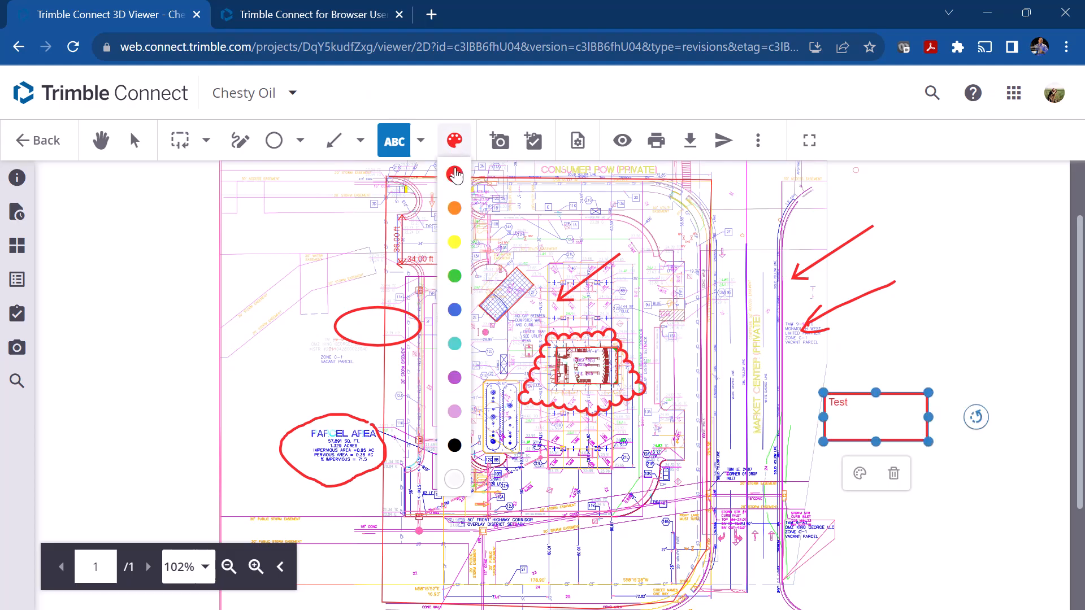
{"action": "left_click", "coordinate": [454, 208]}
{"action": "left_click", "coordinate": [454, 142]}
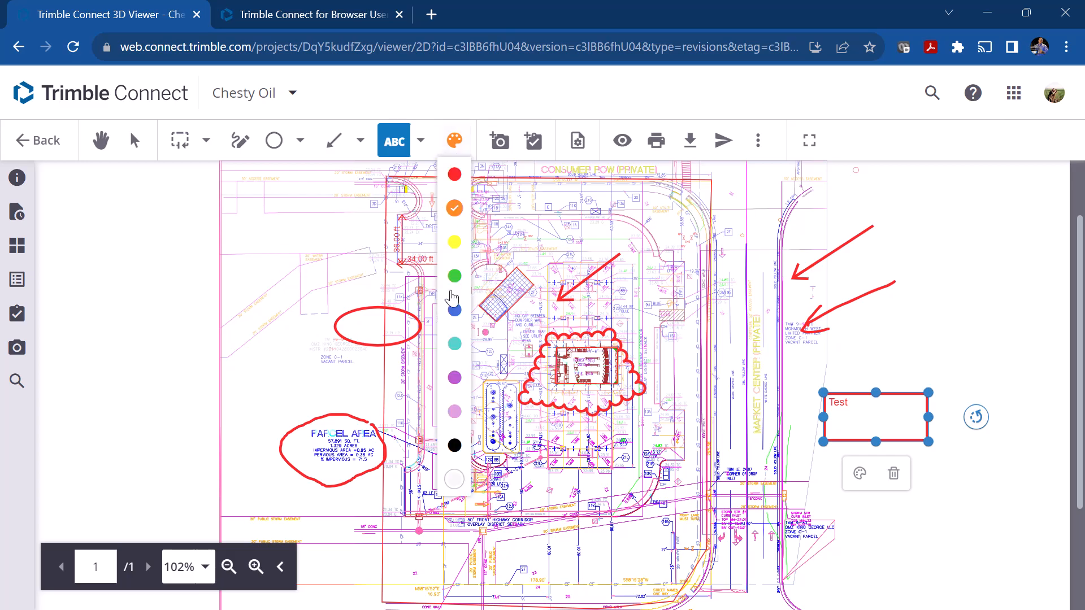
Step: Set the annotation colour to blue and place a text box with its placeholder text west of the site's northwest corner
{"action": "left_click", "coordinate": [455, 309]}
{"action": "left_click", "coordinate": [287, 224]}
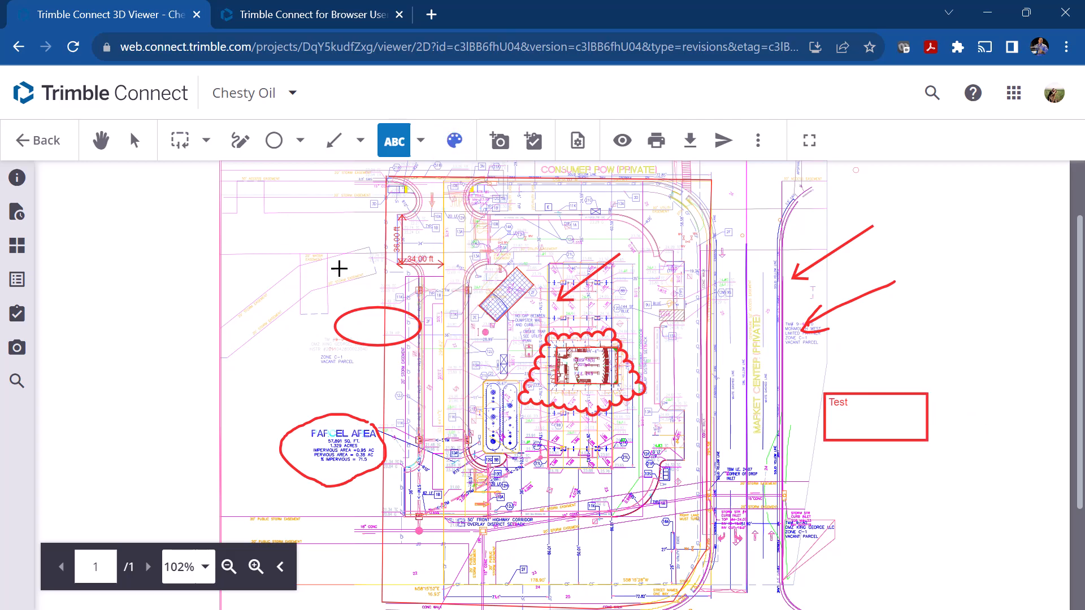
{"action": "left_click", "coordinate": [283, 209]}
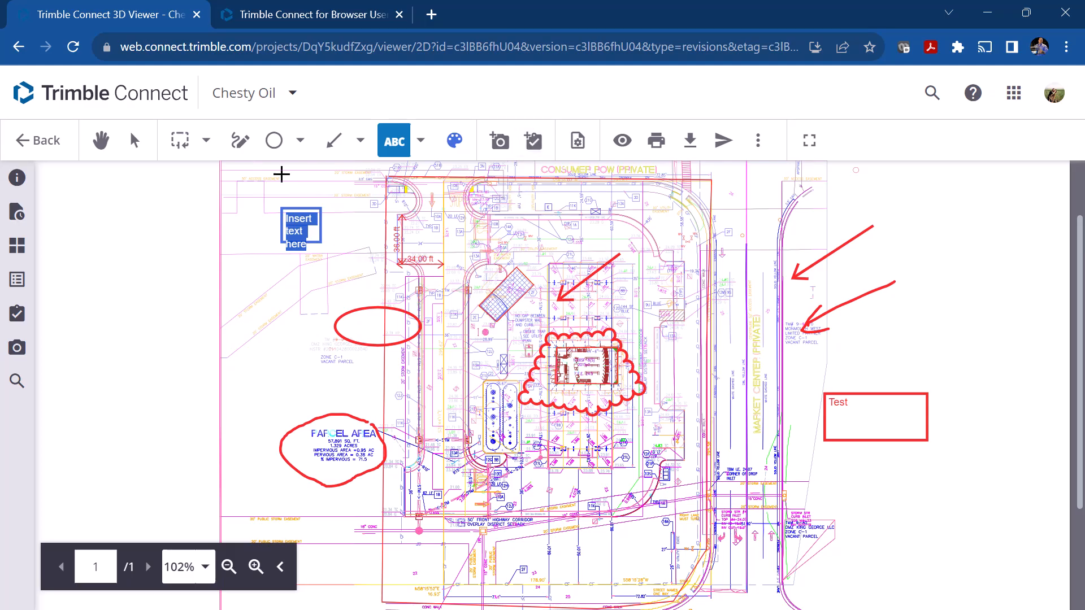
Step: Save the marked-up plan as a view titled "Mark up for editing" with description "Fix these items", and list the project's saved views
{"action": "left_click", "coordinate": [500, 143]}
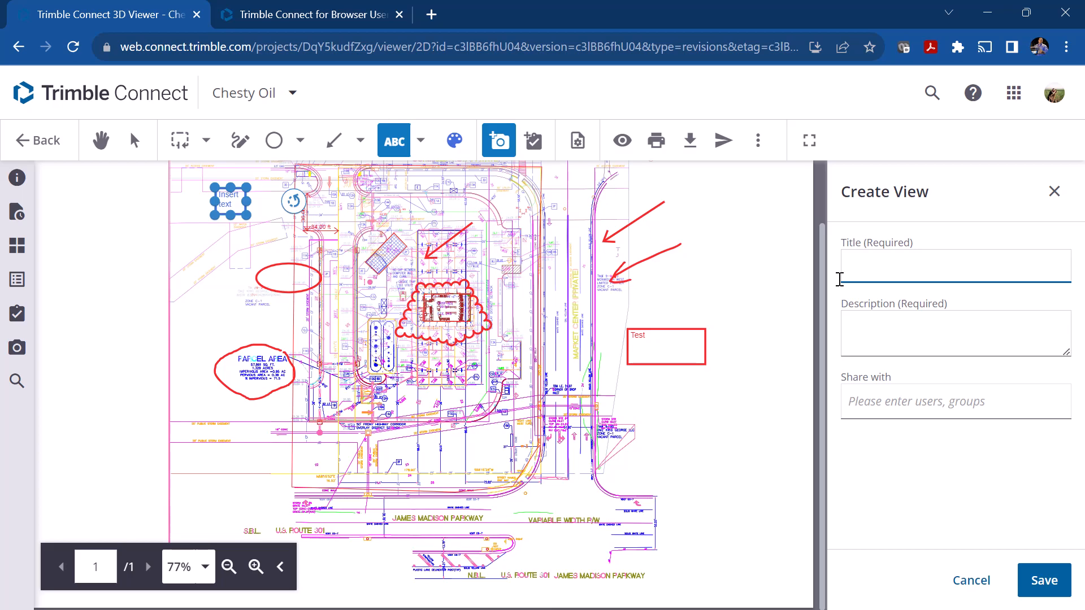
{"action": "type", "text": "Marke"}
{"action": "key", "text": "BackSpace"}
{"action": "type", "text": "up for editing"}
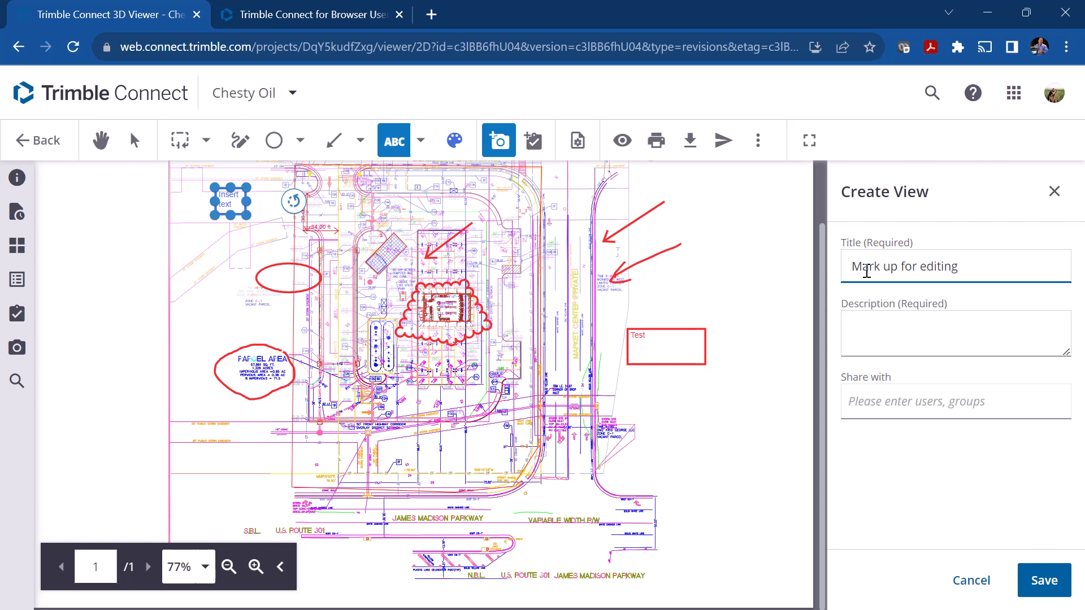
{"action": "left_click", "coordinate": [882, 343]}
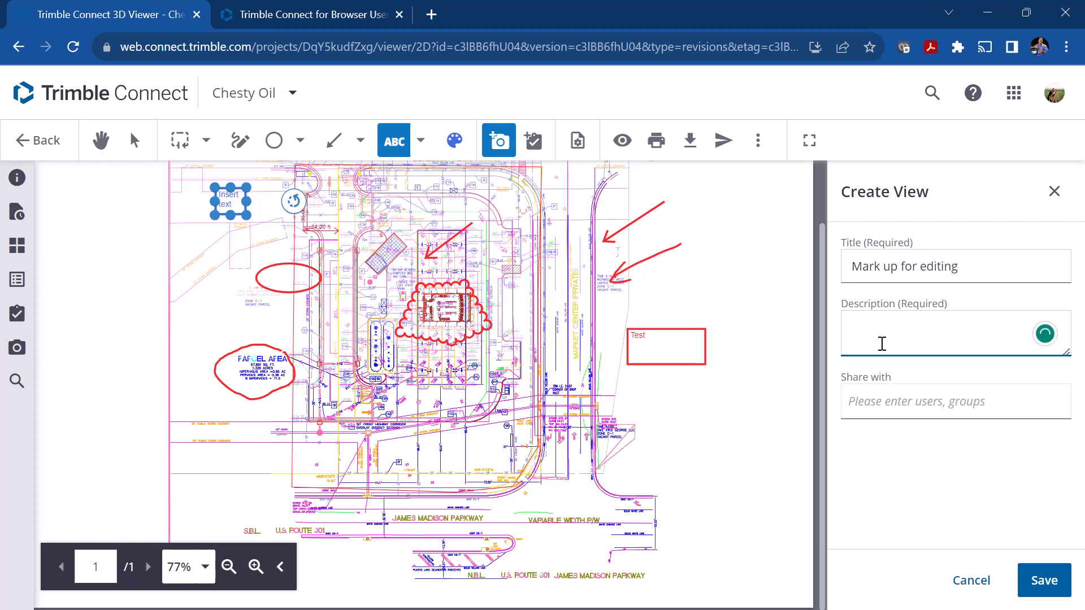
{"action": "type", "text": "Fix these items"}
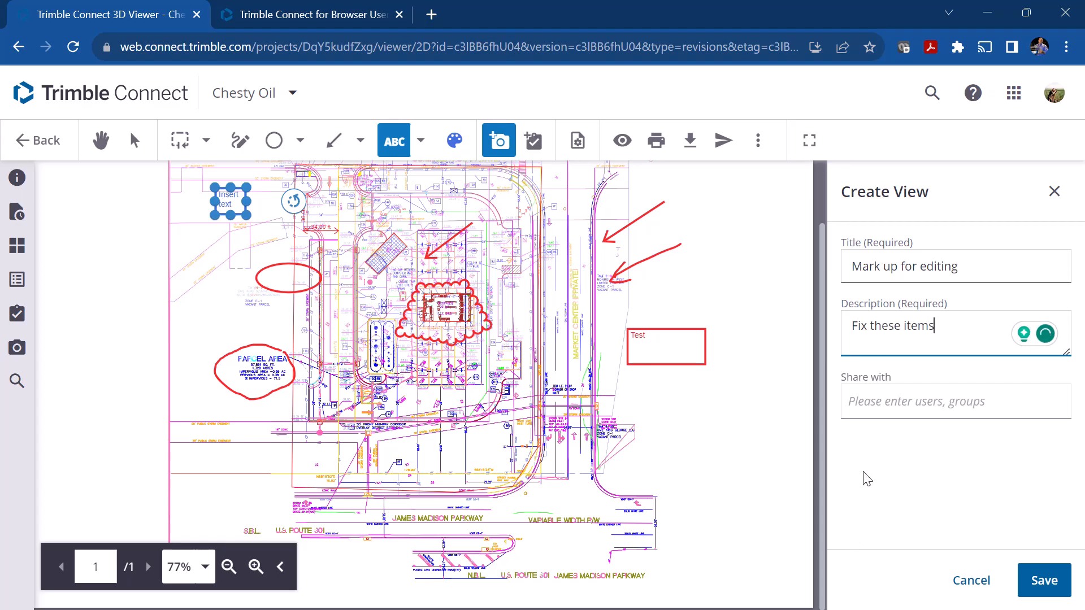
{"action": "left_click", "coordinate": [867, 408]}
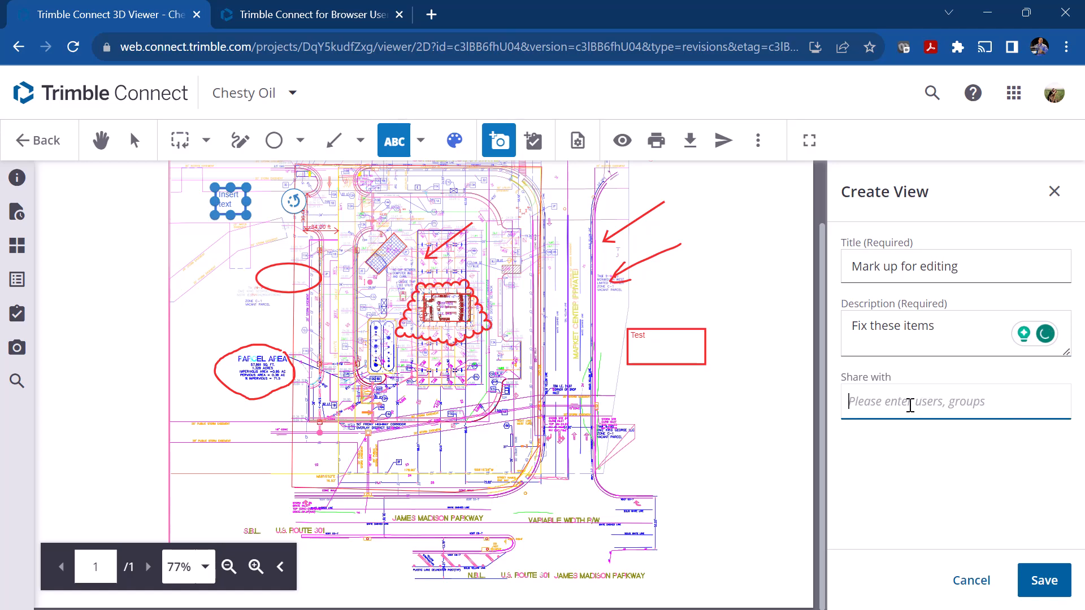
{"action": "left_click", "coordinate": [1044, 580]}
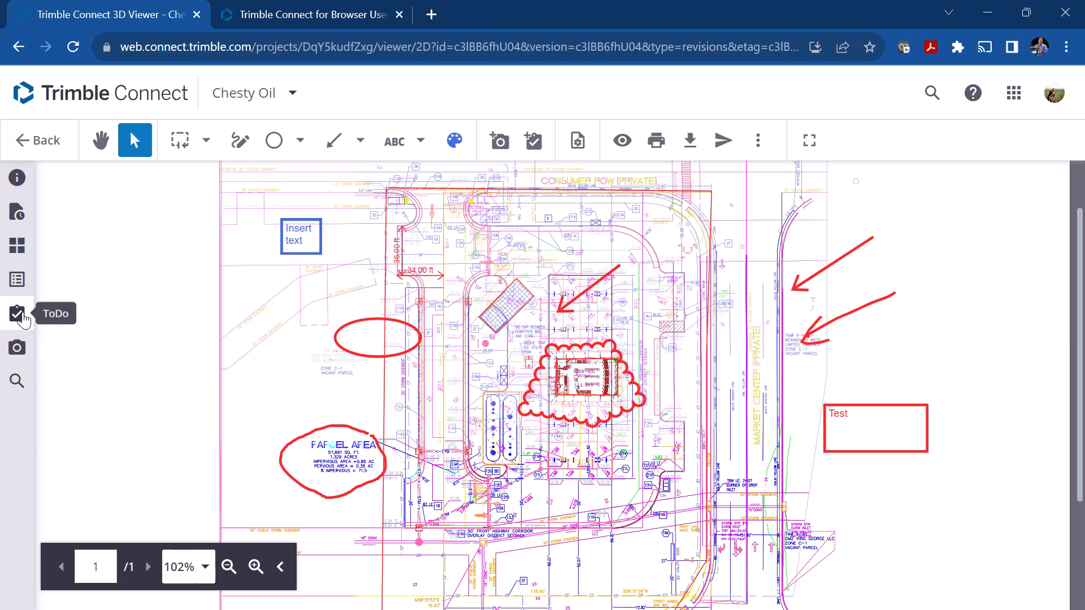
{"action": "left_click", "coordinate": [16, 350]}
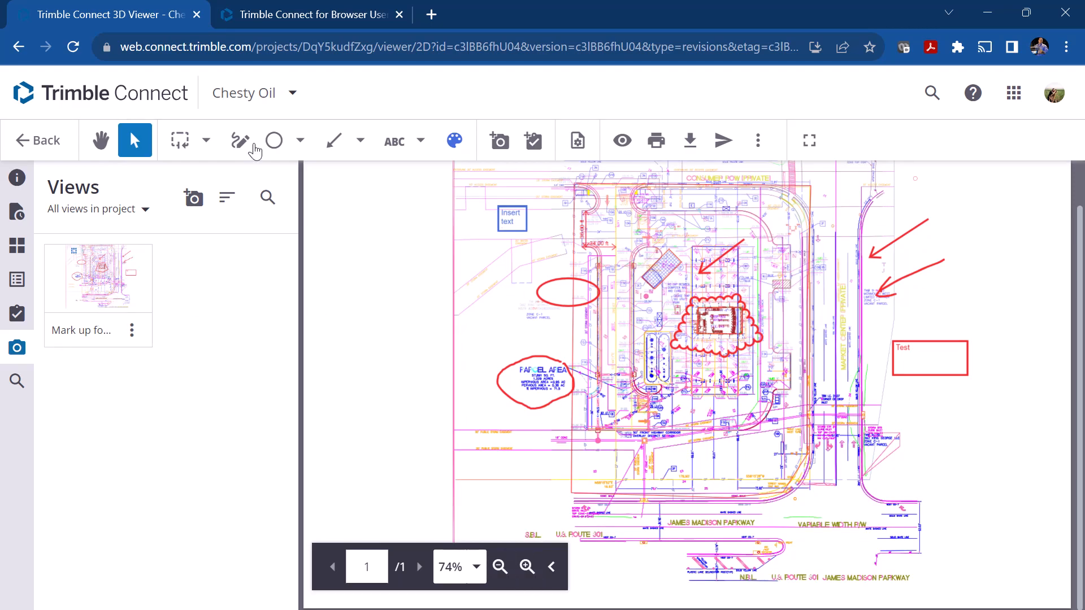
Step: Delete the red oval, the blue text box, the loop around the Parcel Area note and the cloud around the building
{"action": "left_click", "coordinate": [584, 279]}
{"action": "key", "text": "Delete"}
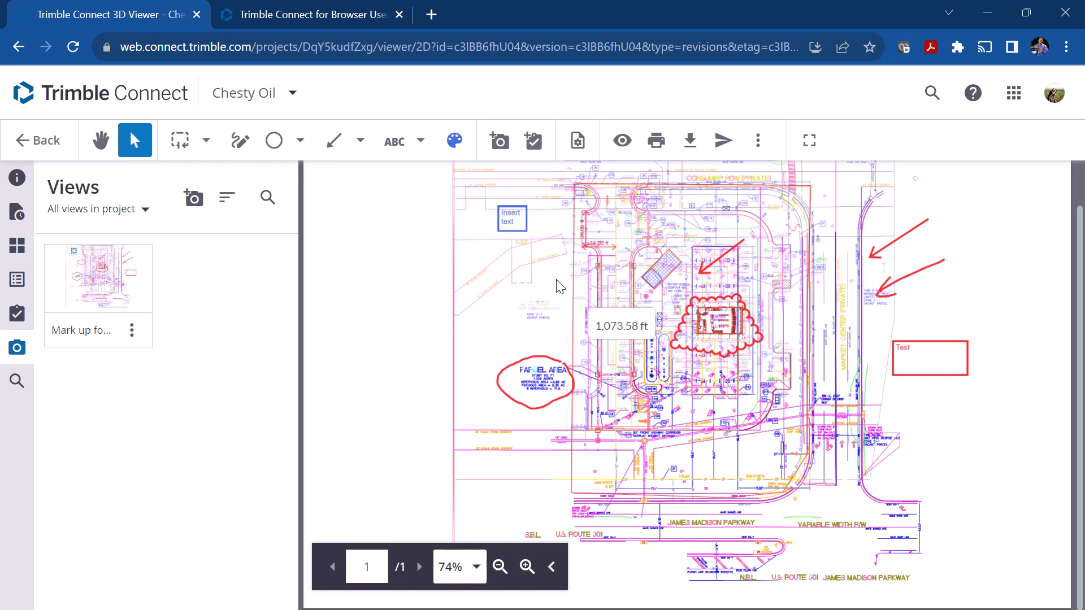
{"action": "left_click", "coordinate": [506, 223]}
{"action": "key", "text": "Delete"}
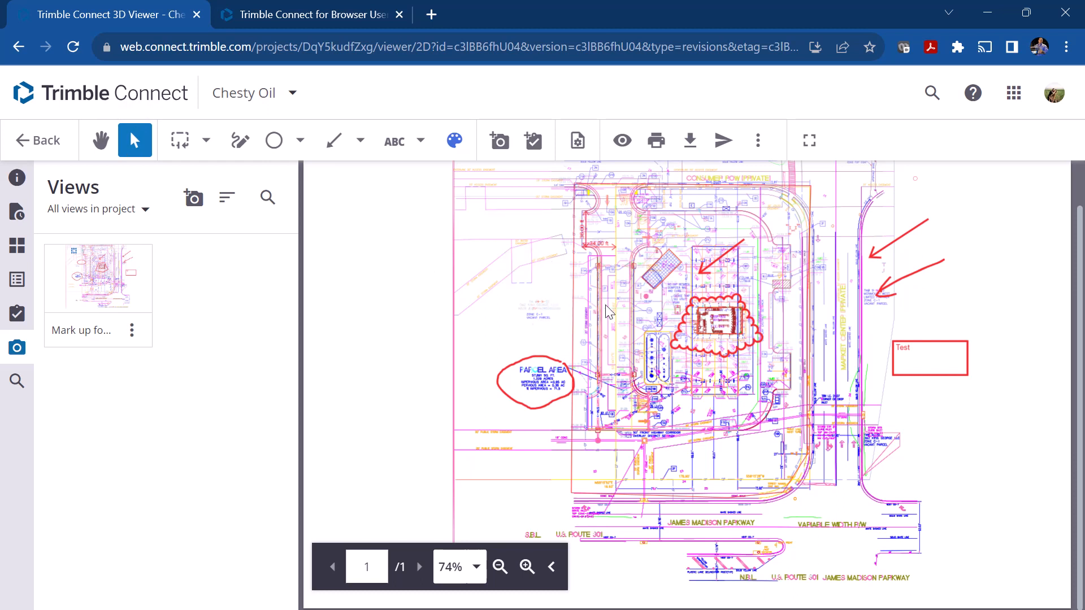
{"action": "left_click", "coordinate": [559, 360]}
{"action": "key", "text": "Delete"}
{"action": "left_click", "coordinate": [730, 322]}
{"action": "key", "text": "Delete"}
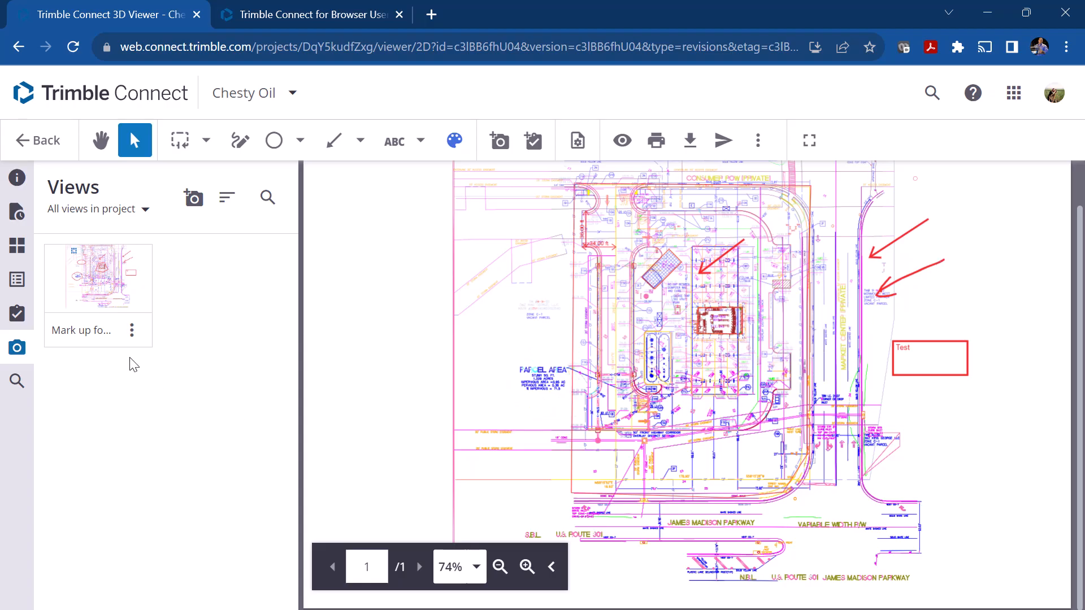
Step: Restore the saved "Mark up for editing" view on the plan and close its details
{"action": "left_click", "coordinate": [98, 294]}
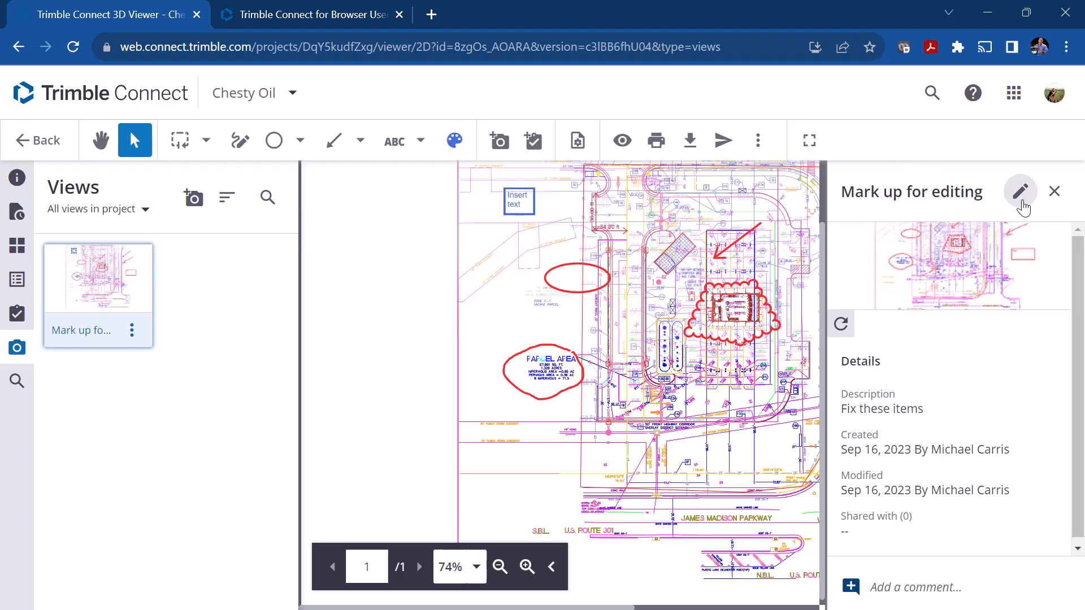
{"action": "left_click", "coordinate": [1054, 192]}
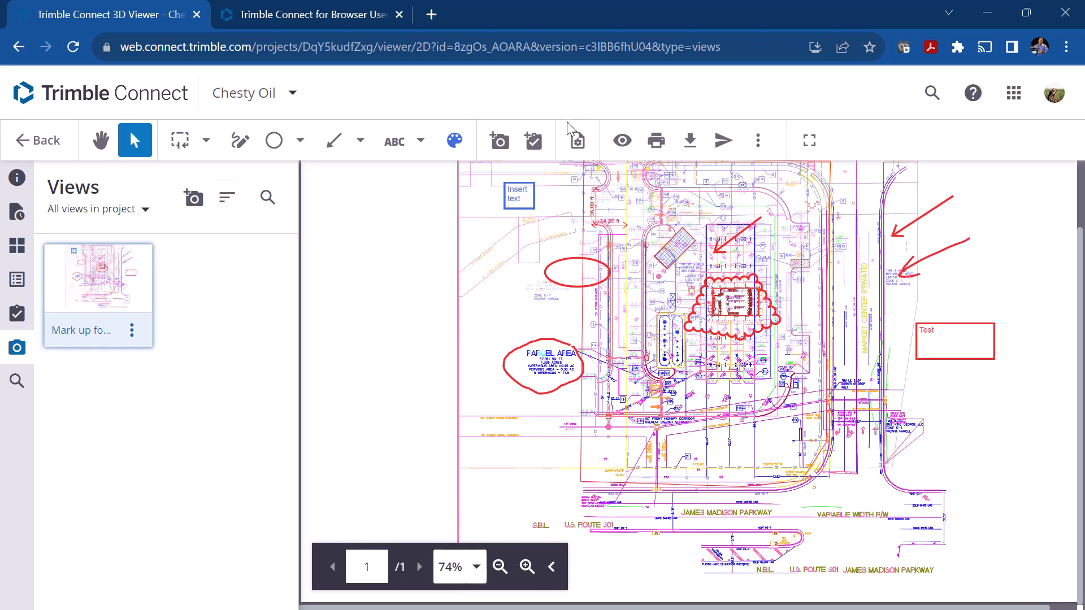
Step: View the new ToDo form without saving it, and look at the page transition and layout options
{"action": "left_click", "coordinate": [534, 142]}
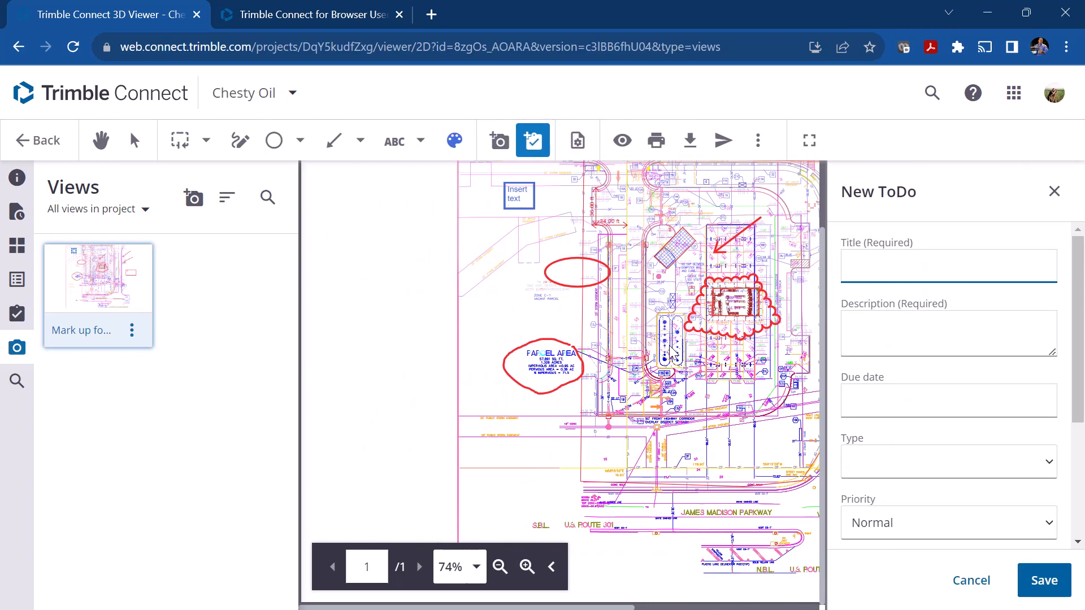
{"action": "left_click", "coordinate": [960, 584]}
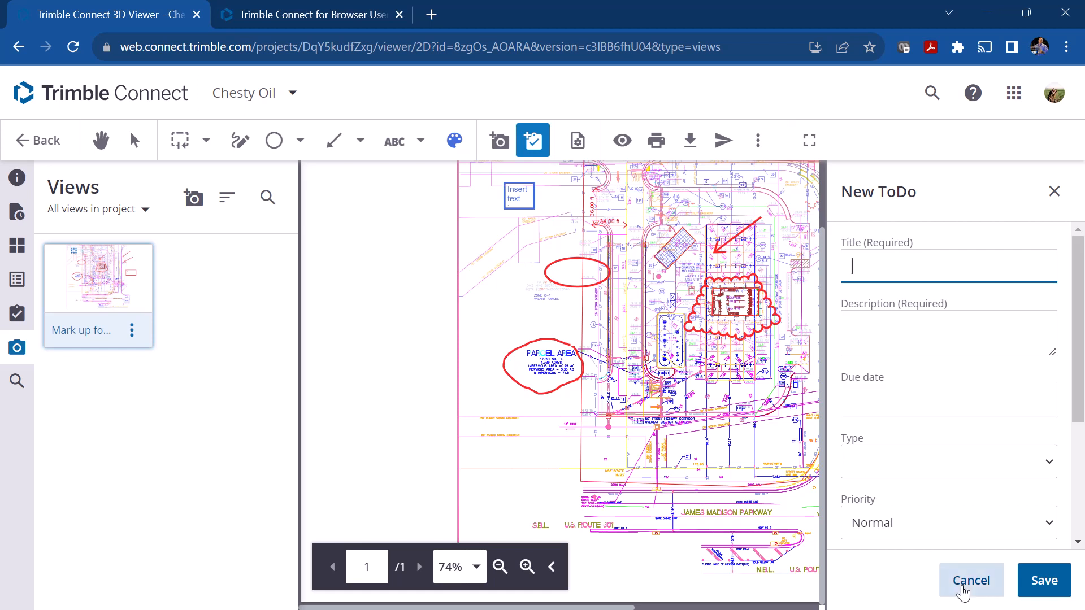
{"action": "left_click", "coordinate": [577, 142]}
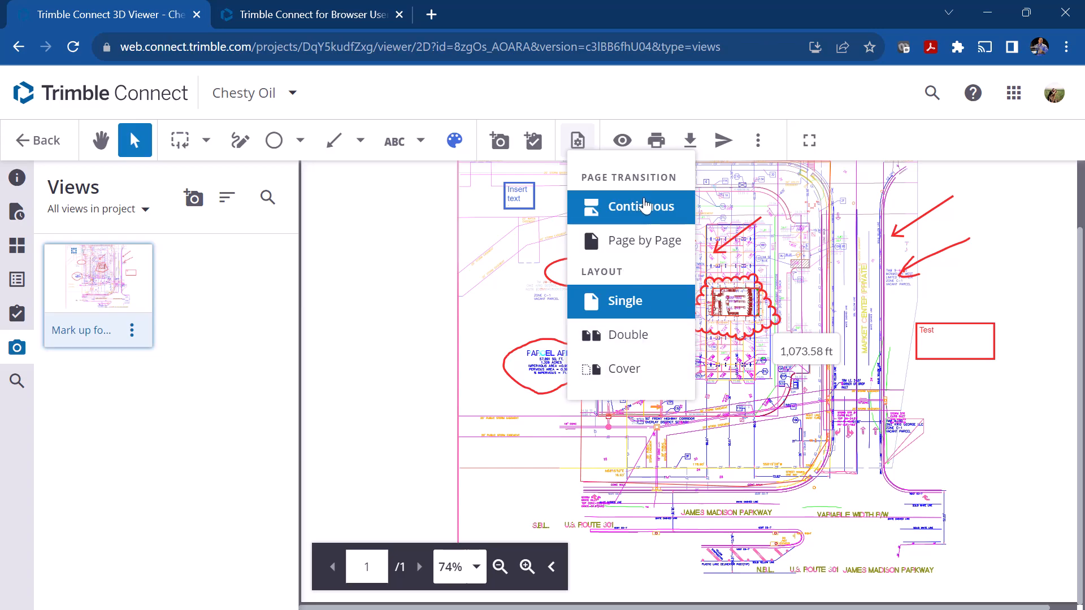
{"action": "left_click", "coordinate": [627, 113]}
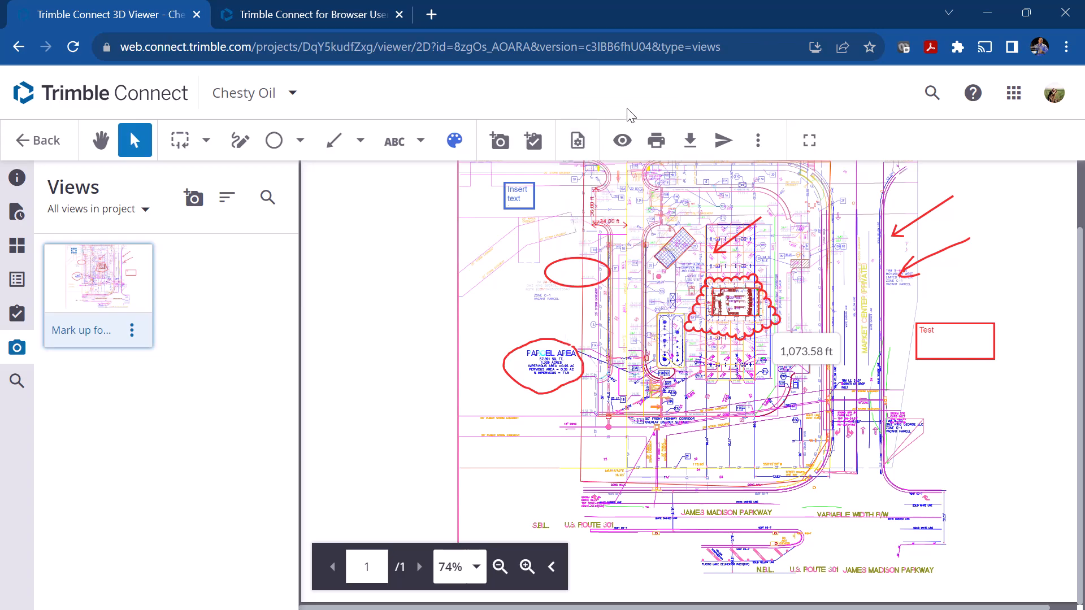
Step: Hide and show the annotations twice to compare the plan with and without markups
{"action": "left_click", "coordinate": [622, 141]}
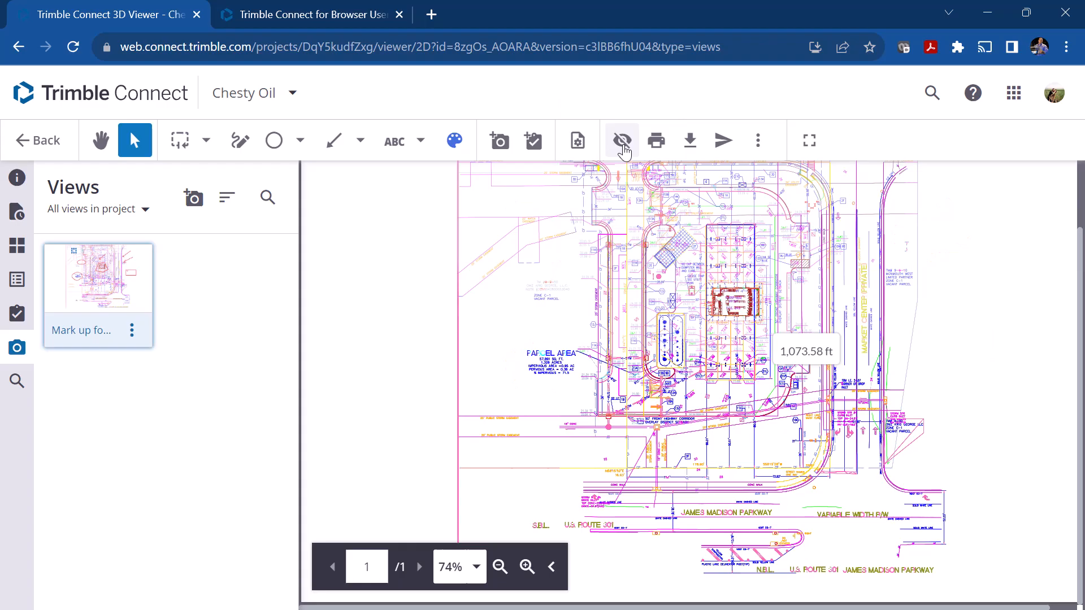
{"action": "left_click", "coordinate": [622, 141]}
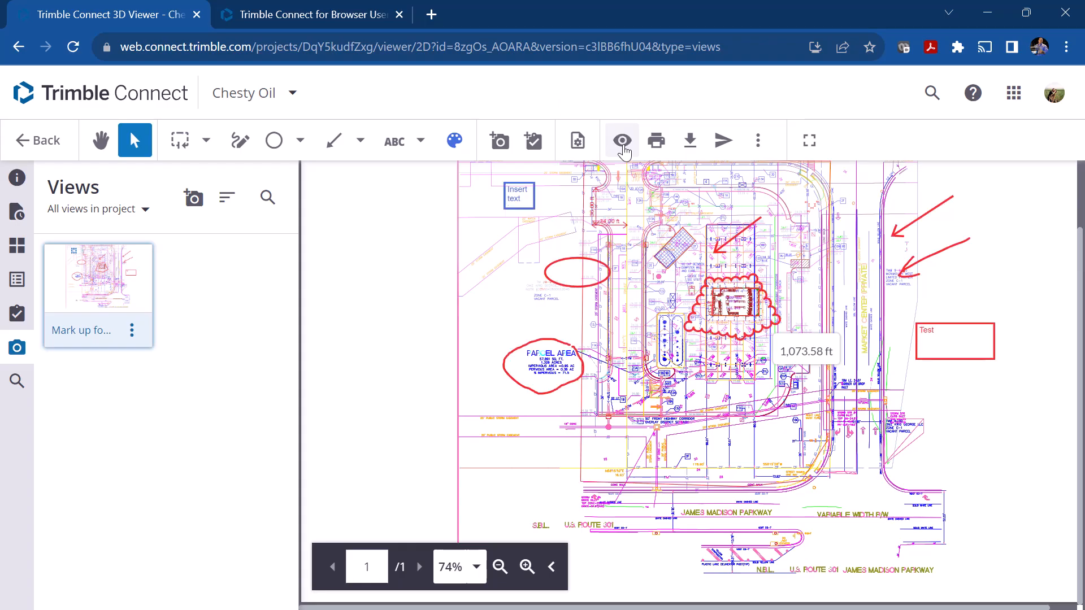
{"action": "left_click", "coordinate": [622, 141]}
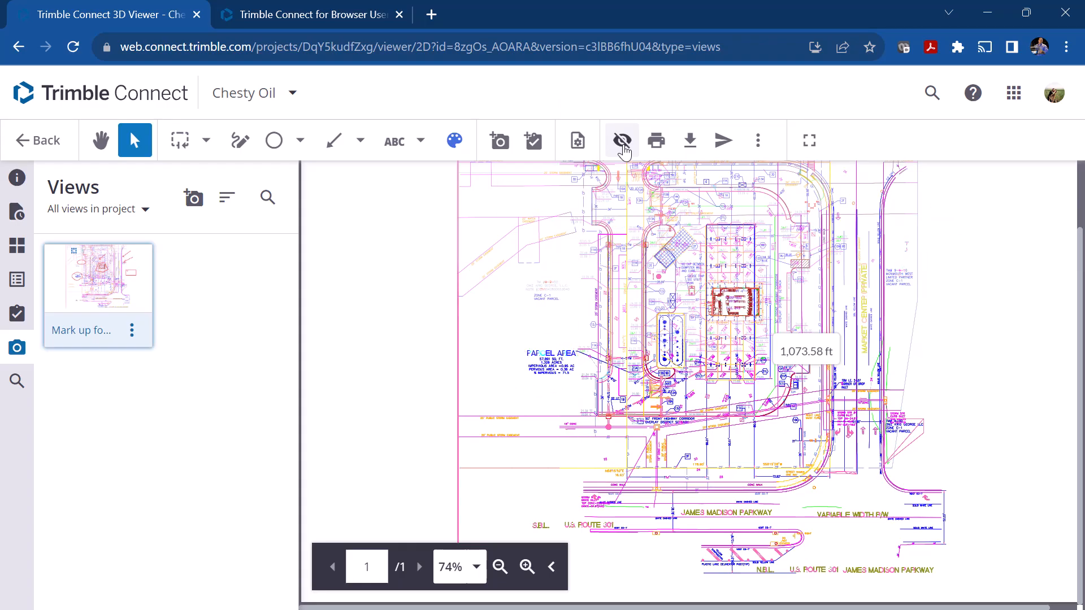
{"action": "left_click", "coordinate": [621, 141]}
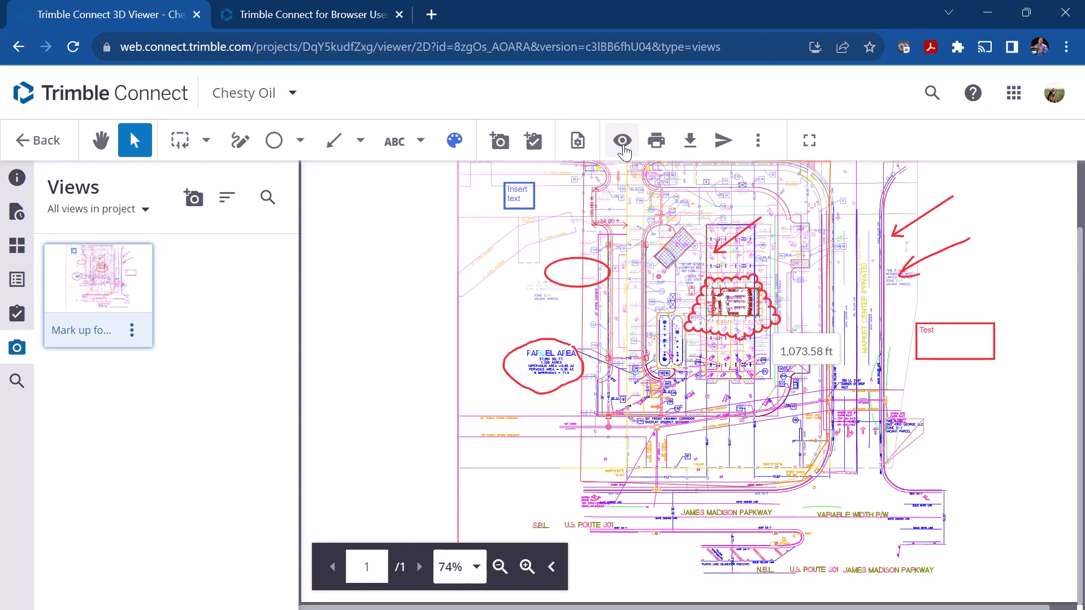
Step: Download the drawing and view the form for sharing it with project members, without sharing
{"action": "left_click", "coordinate": [690, 142]}
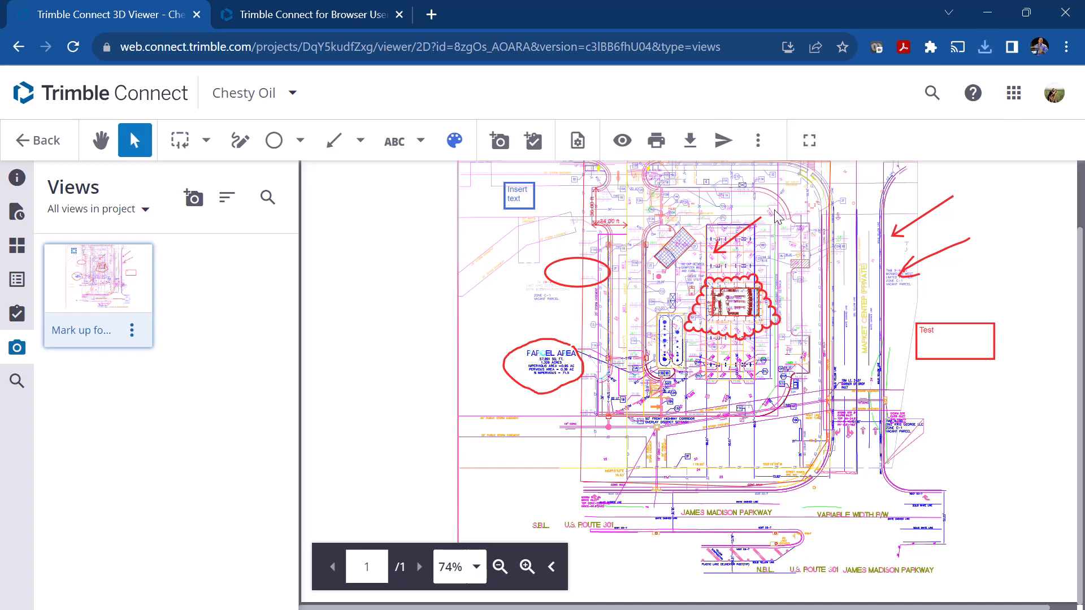
{"action": "left_click", "coordinate": [727, 149]}
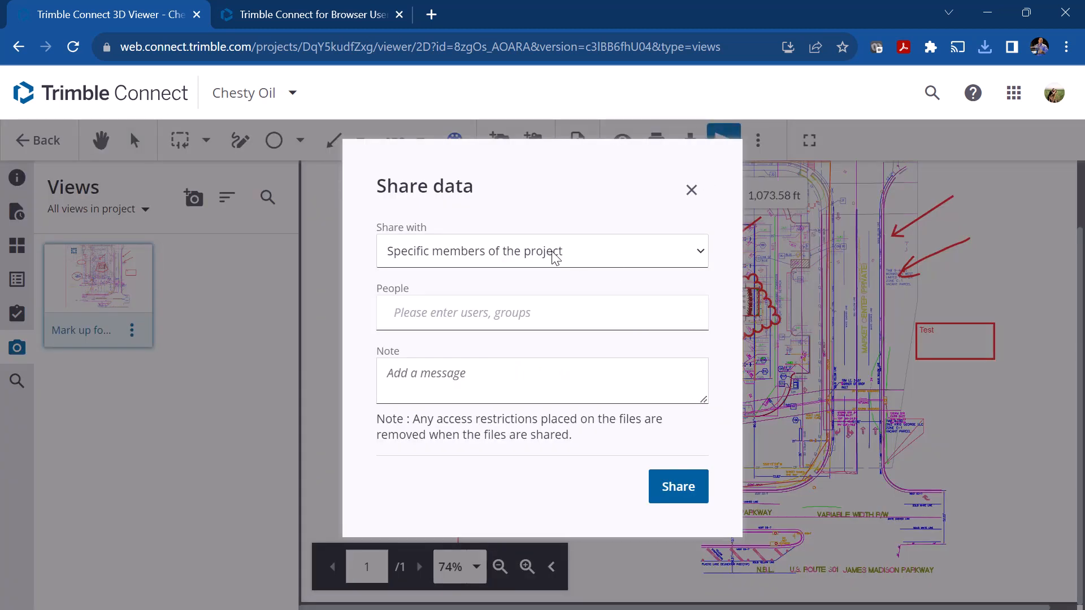
{"action": "left_click", "coordinate": [692, 190]}
Step: View the option for saving a PDF with annotations, and switch the viewer to full screen and back
{"action": "left_click", "coordinate": [758, 148]}
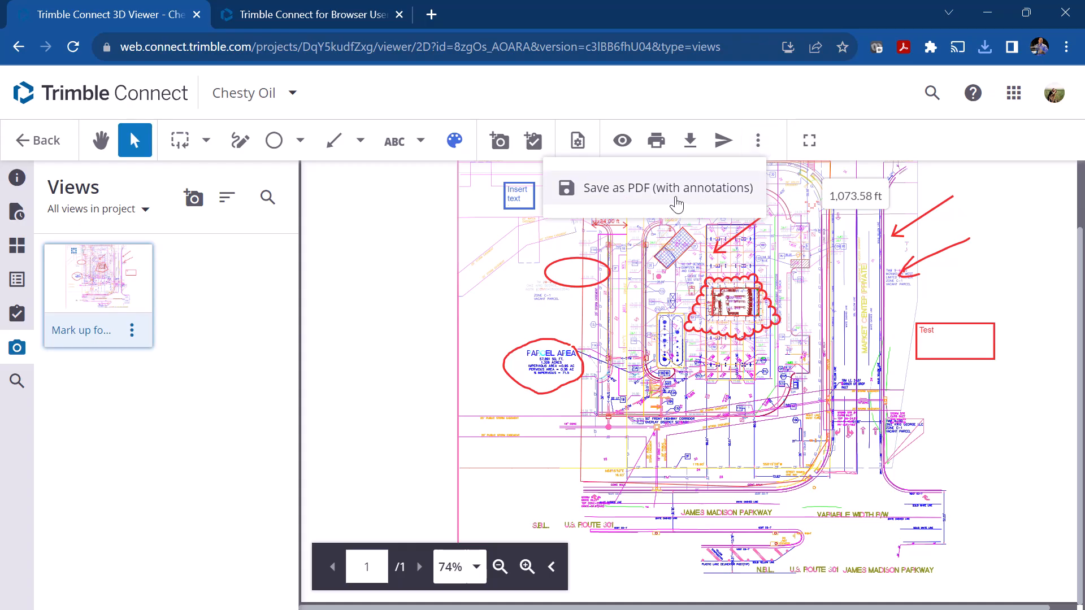
{"action": "left_click", "coordinate": [809, 140]}
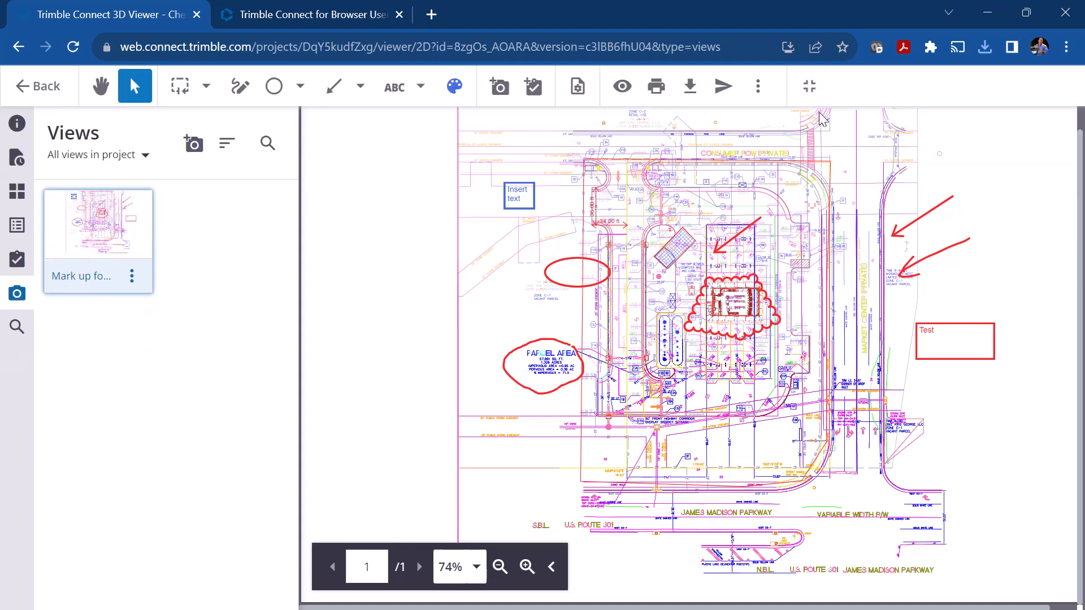
{"action": "left_click", "coordinate": [810, 86]}
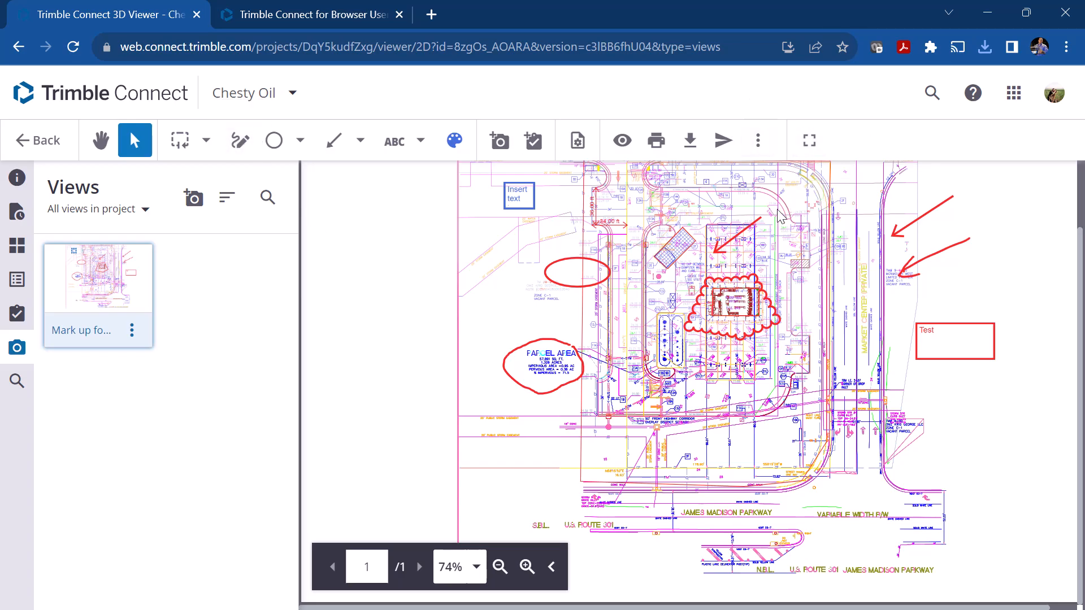
Step: Review the drawing's file details, version history, pages, outline, saved views and document search
{"action": "left_click", "coordinate": [17, 178]}
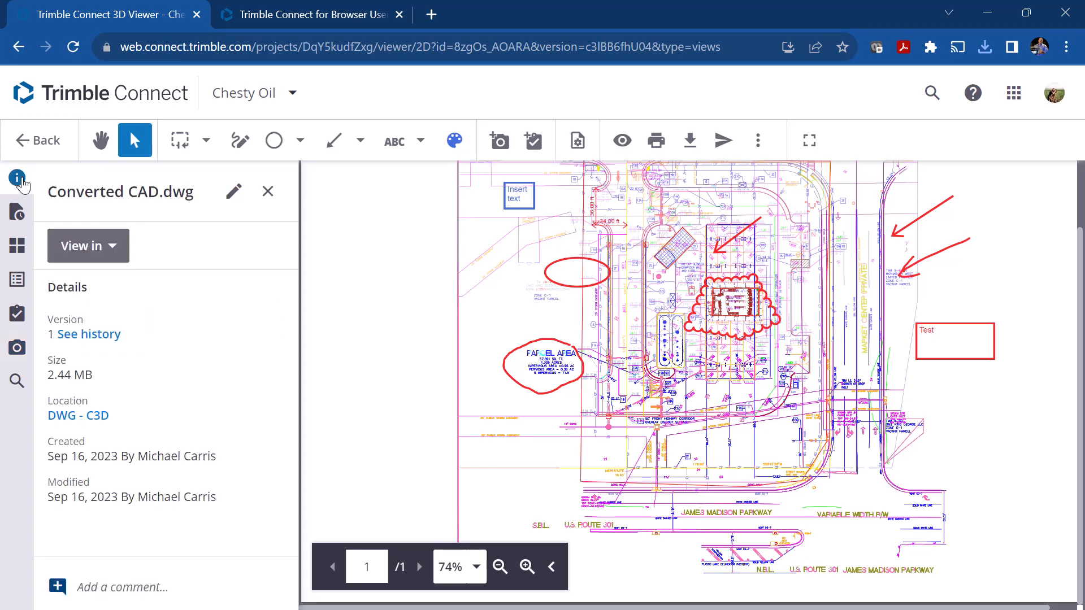
{"action": "left_click", "coordinate": [85, 335]}
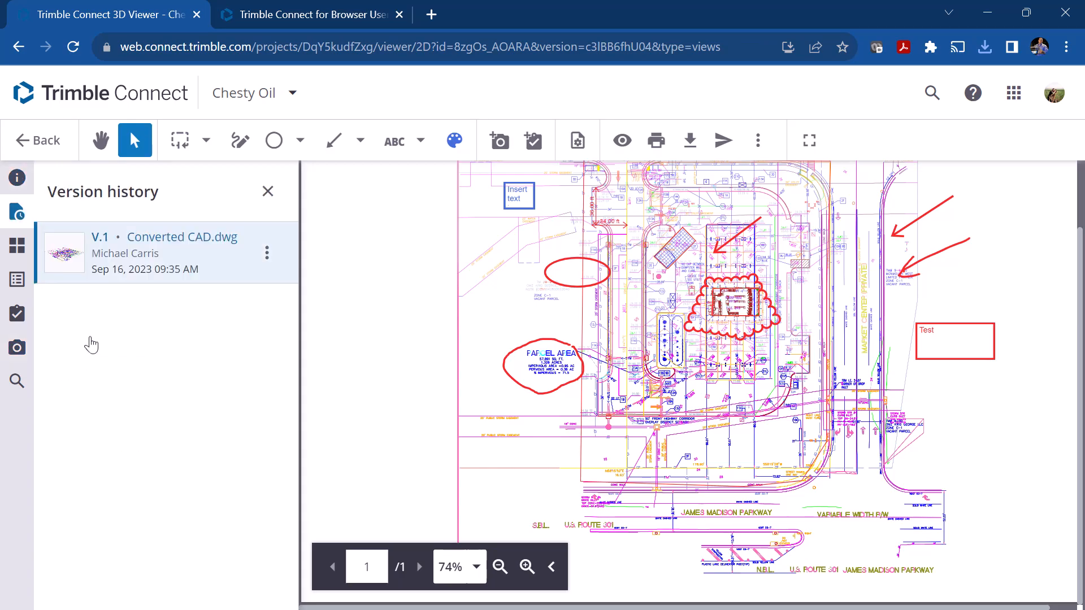
{"action": "left_click", "coordinate": [18, 254]}
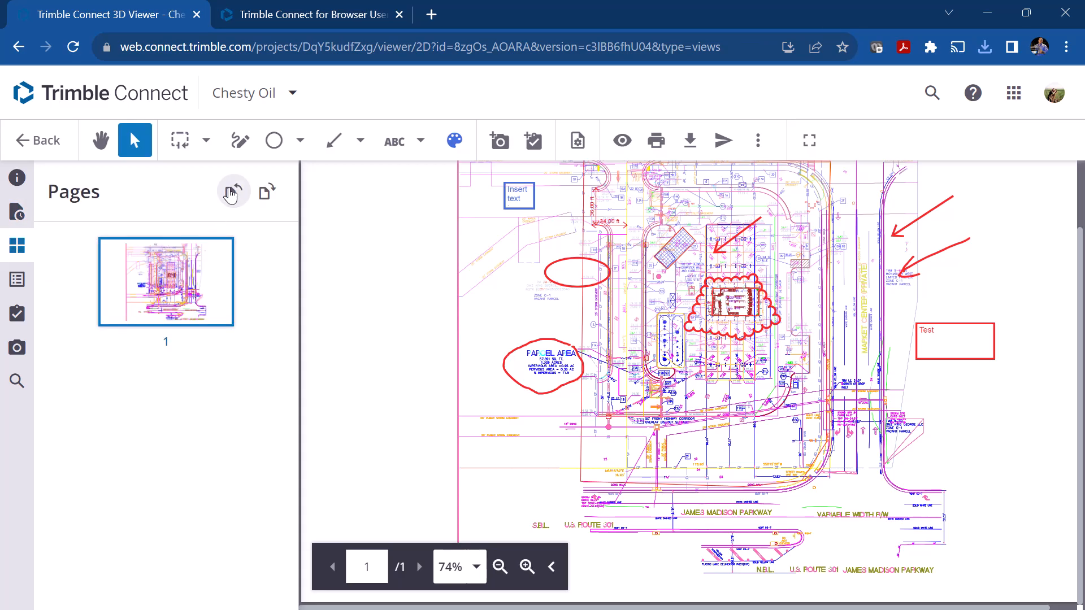
{"action": "left_click", "coordinate": [16, 285]}
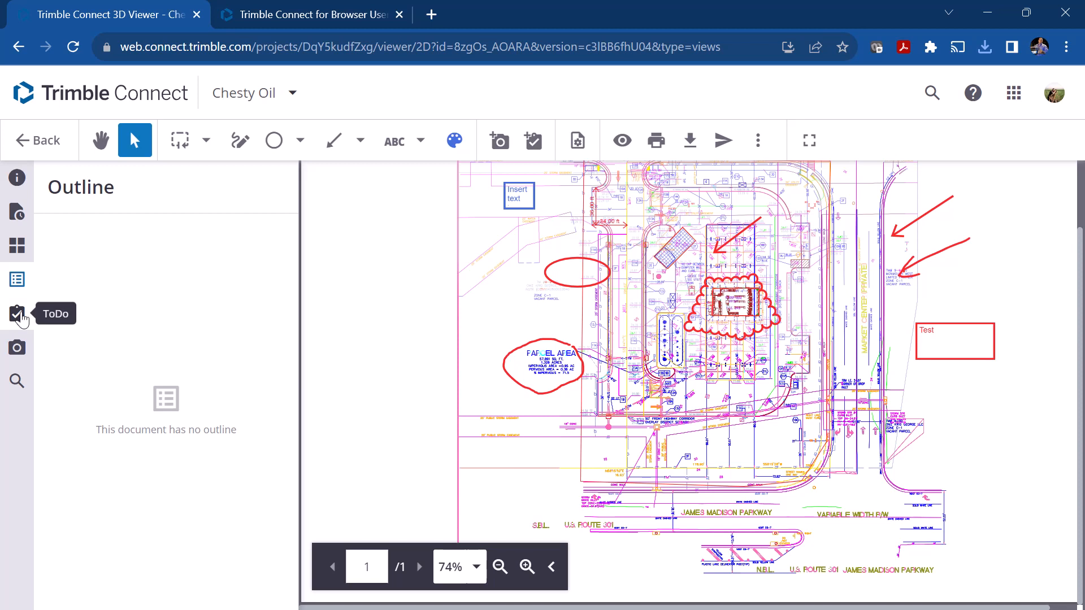
{"action": "left_click", "coordinate": [17, 347]}
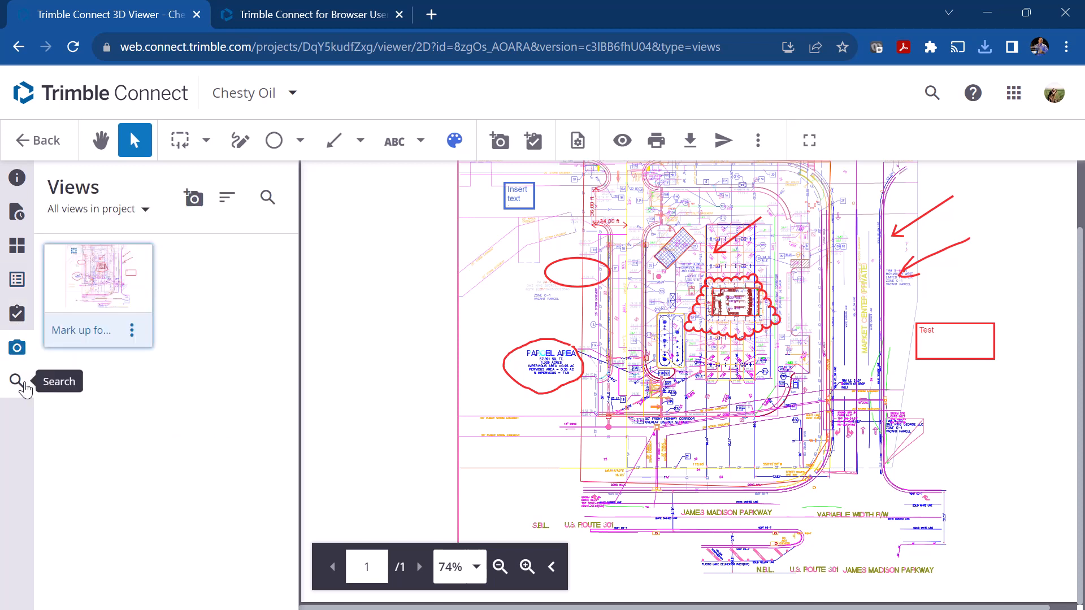
{"action": "left_click", "coordinate": [24, 386]}
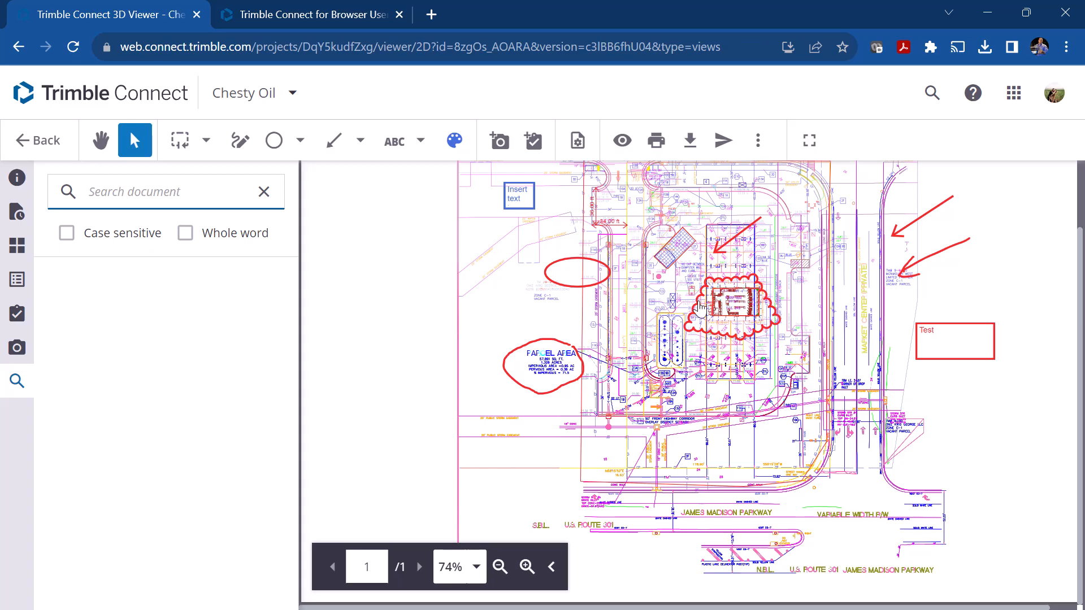
{"action": "scroll", "coordinate": [699, 307], "scroll_direction": "up", "scroll_amount": 2}
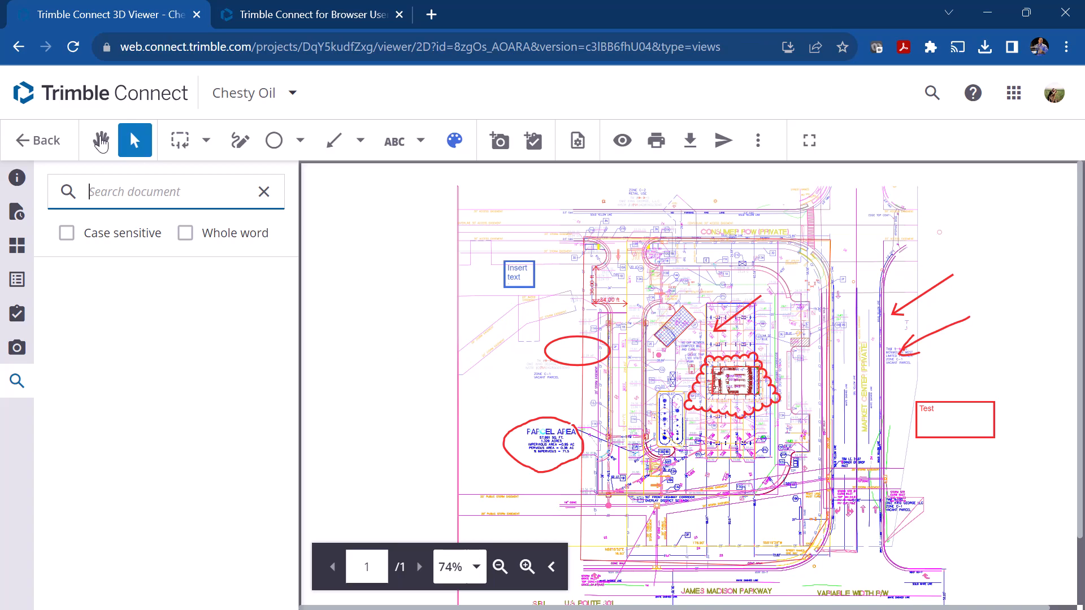
Step: Return from the viewer to the project's top-level Explorer folder and open the PipeNetwork folder
{"action": "mouse_move", "coordinate": [19, 140]}
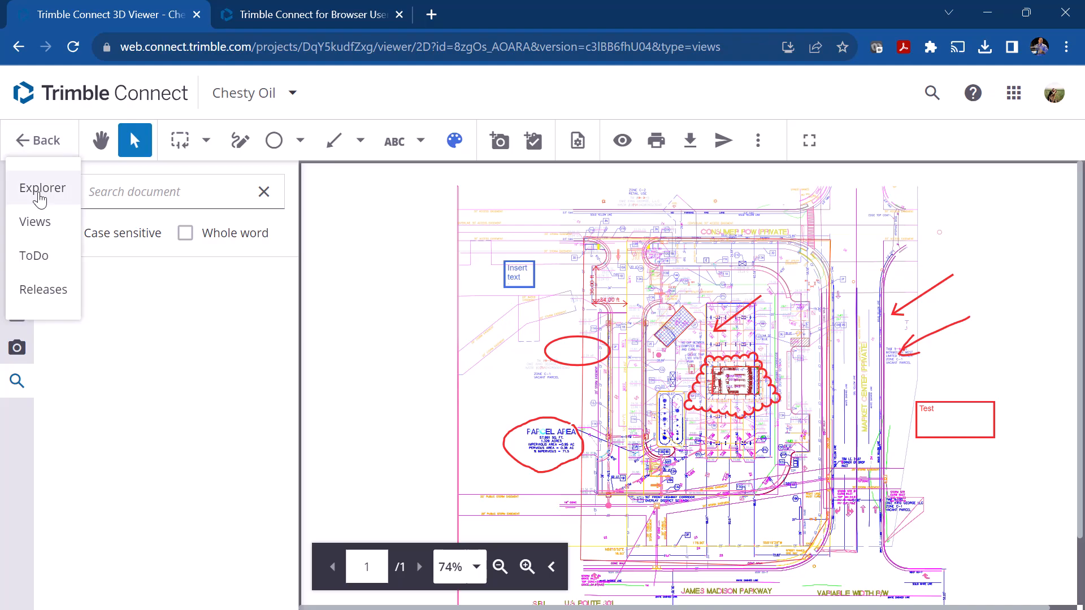
{"action": "left_click", "coordinate": [40, 195]}
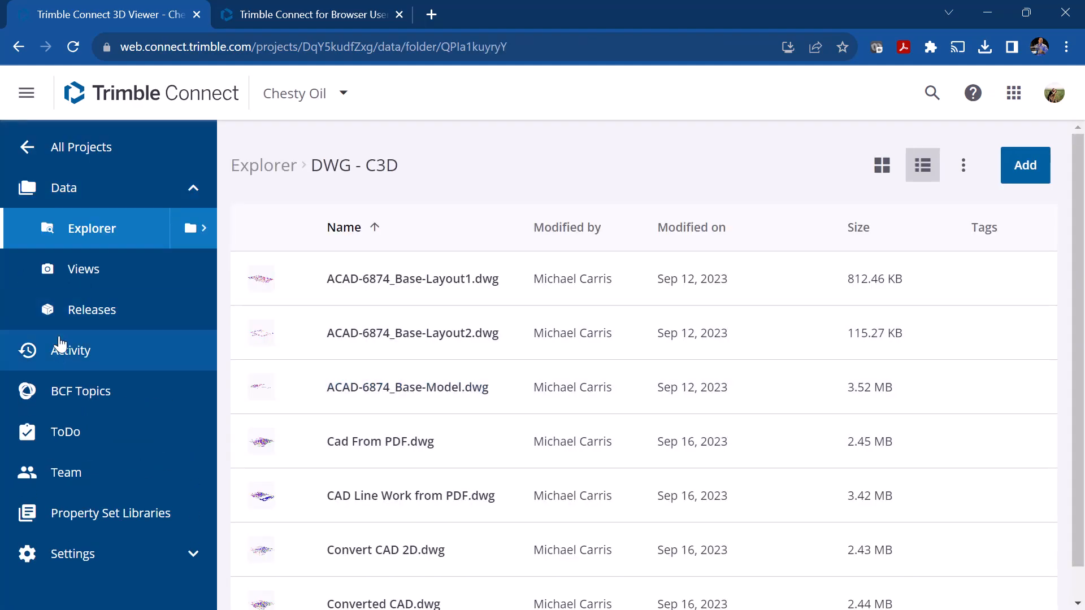
{"action": "left_click", "coordinate": [92, 235]}
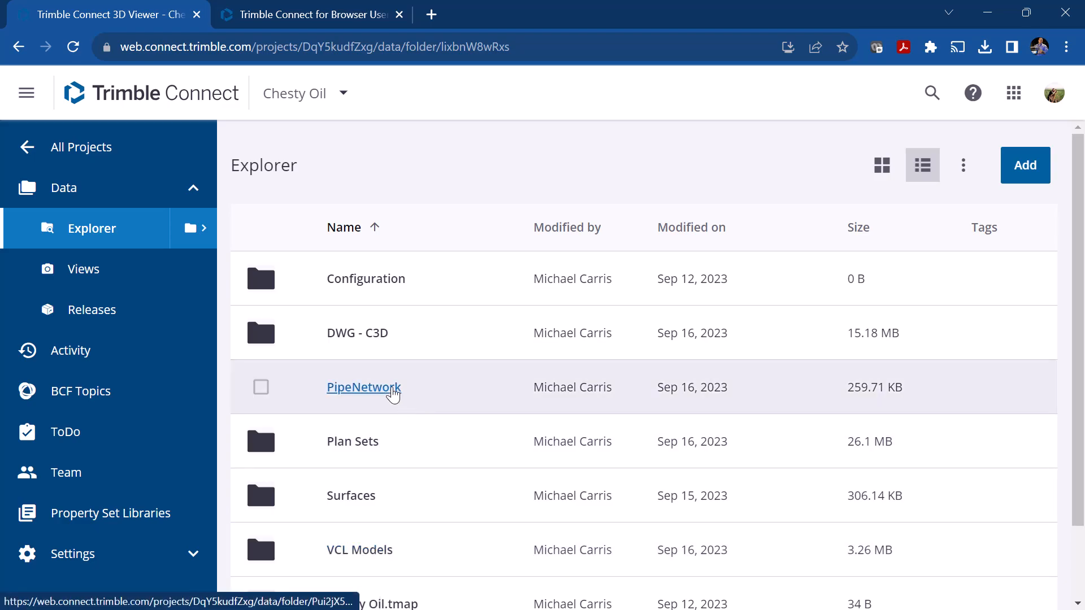
{"action": "left_click", "coordinate": [393, 390]}
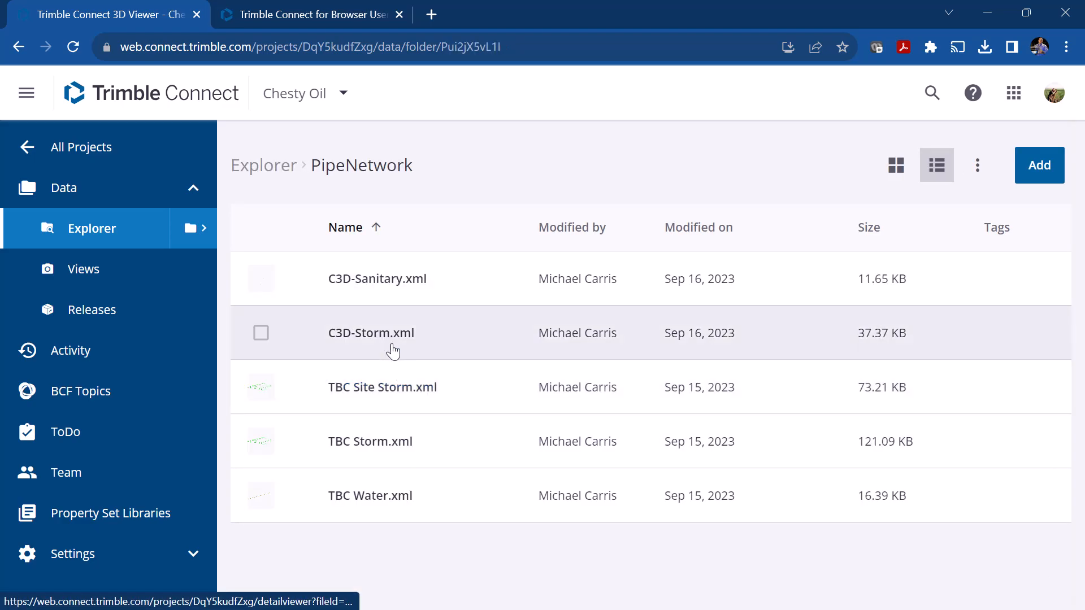